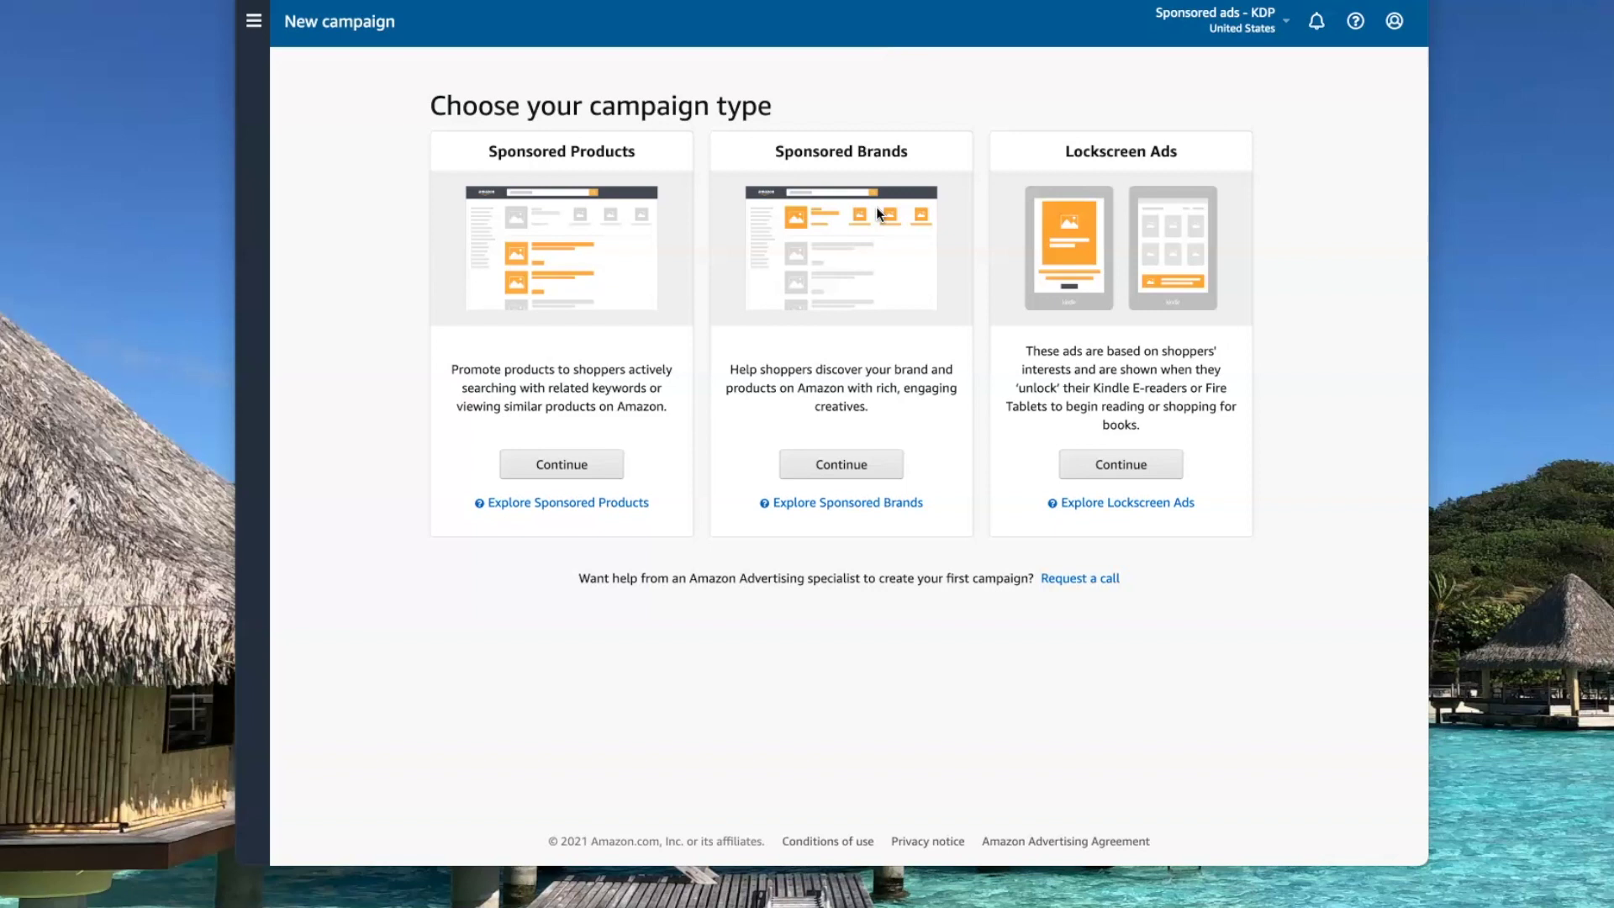
Pick Sponsored Products as the new campaign's type
click(560, 465)
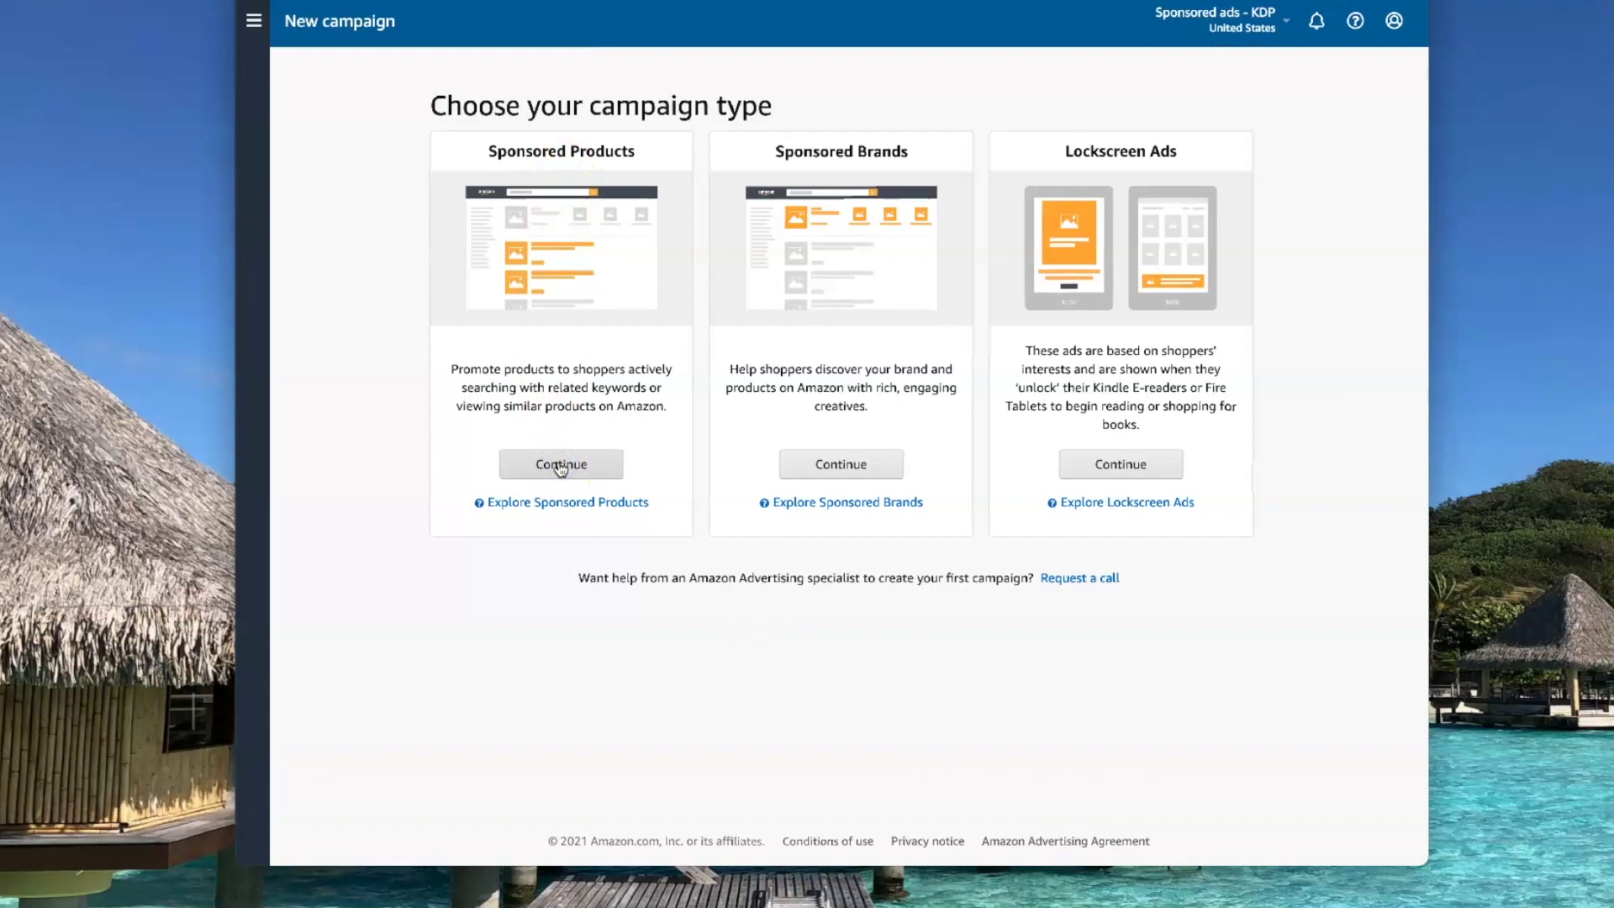
Name the campaign 'Q4 Planner' with a $5.00 daily budget and manual targeting
drag(594, 261, 352, 275)
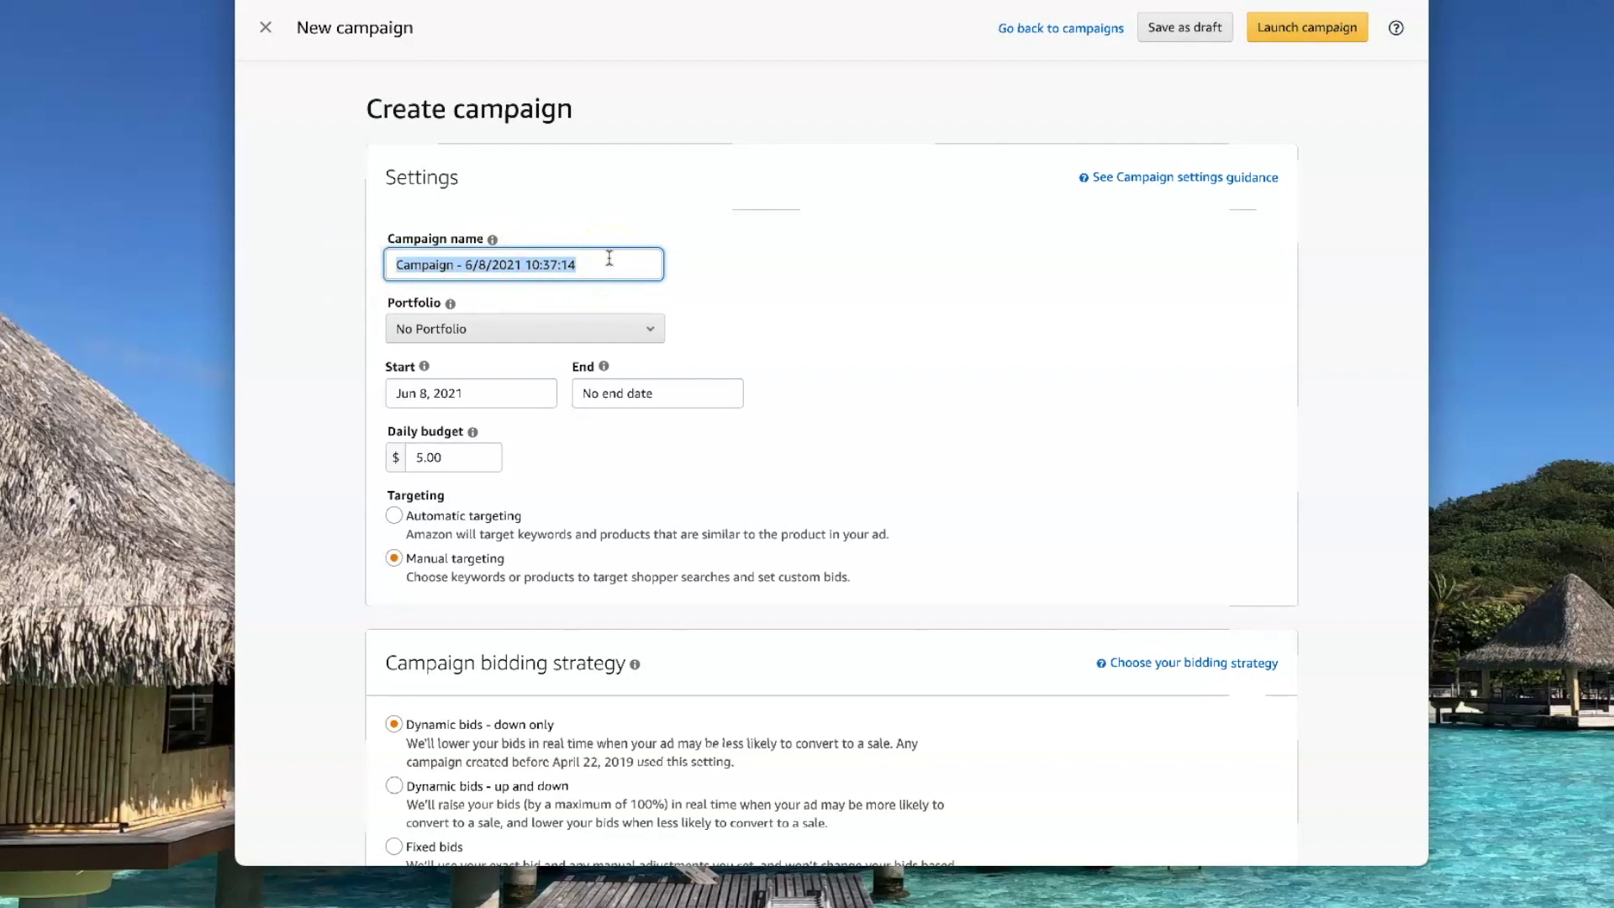
text(Q4 )
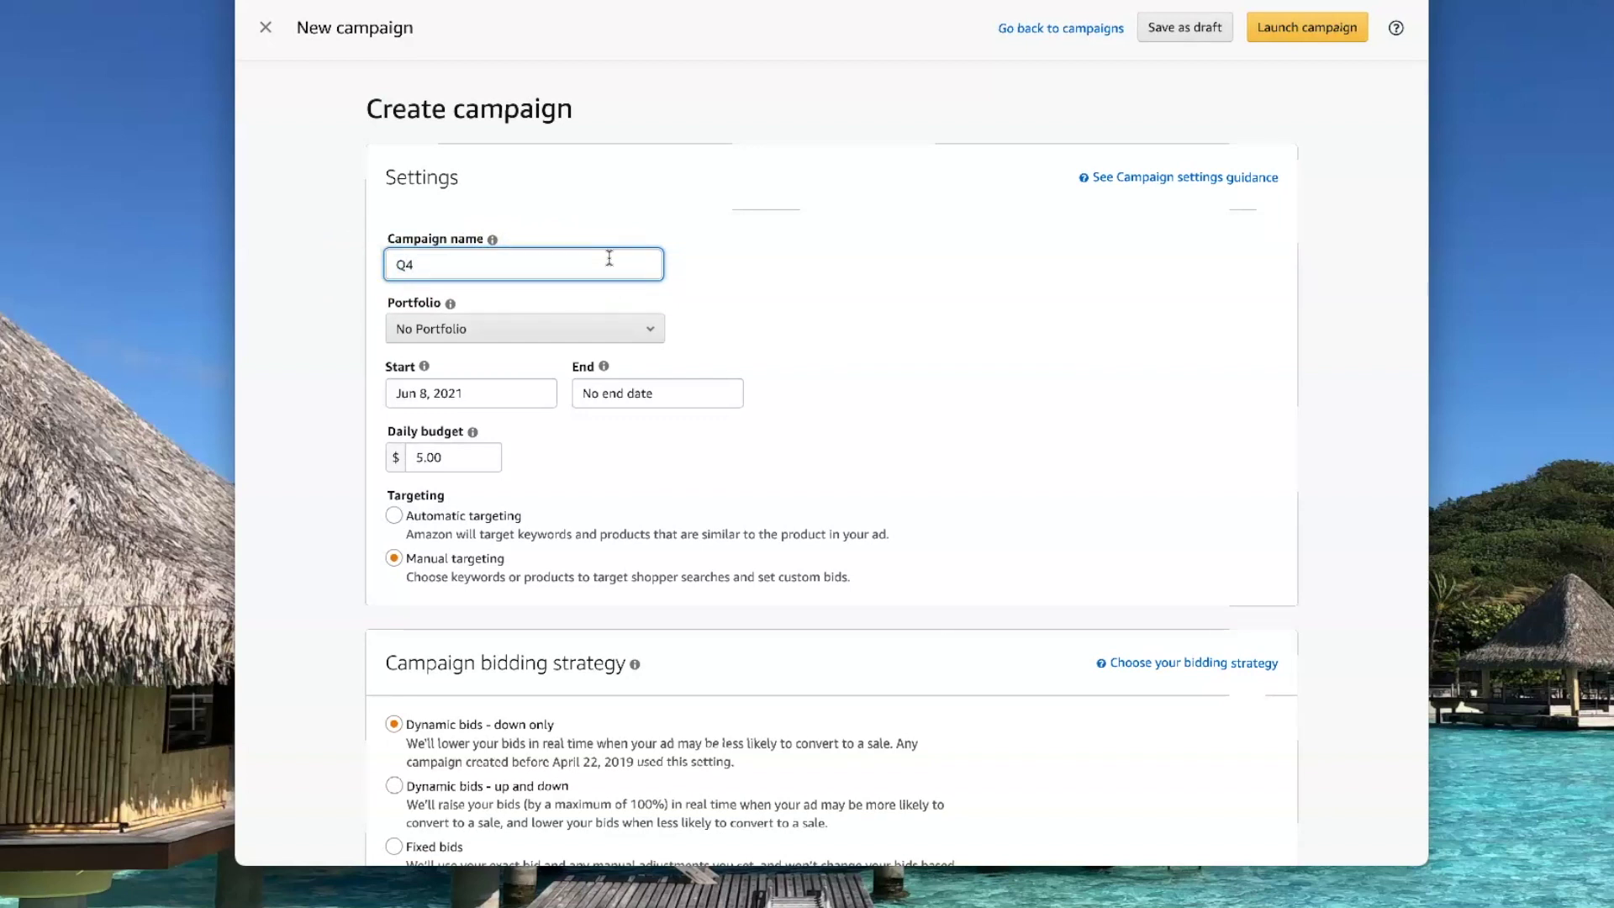
text(Planner)
click(505, 290)
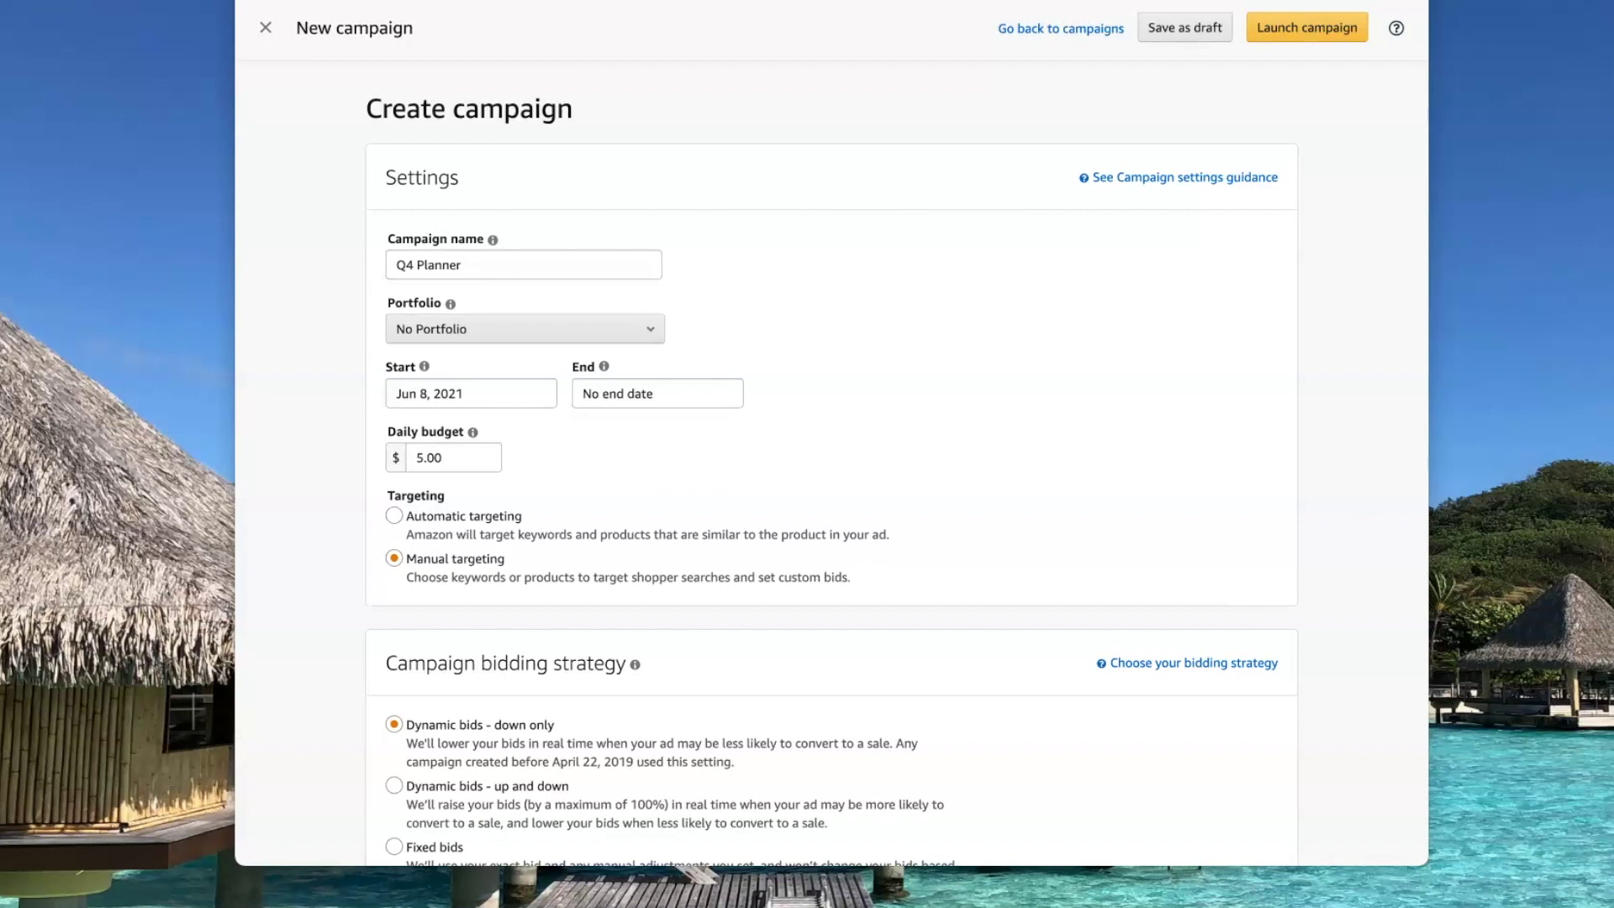
click(453, 459)
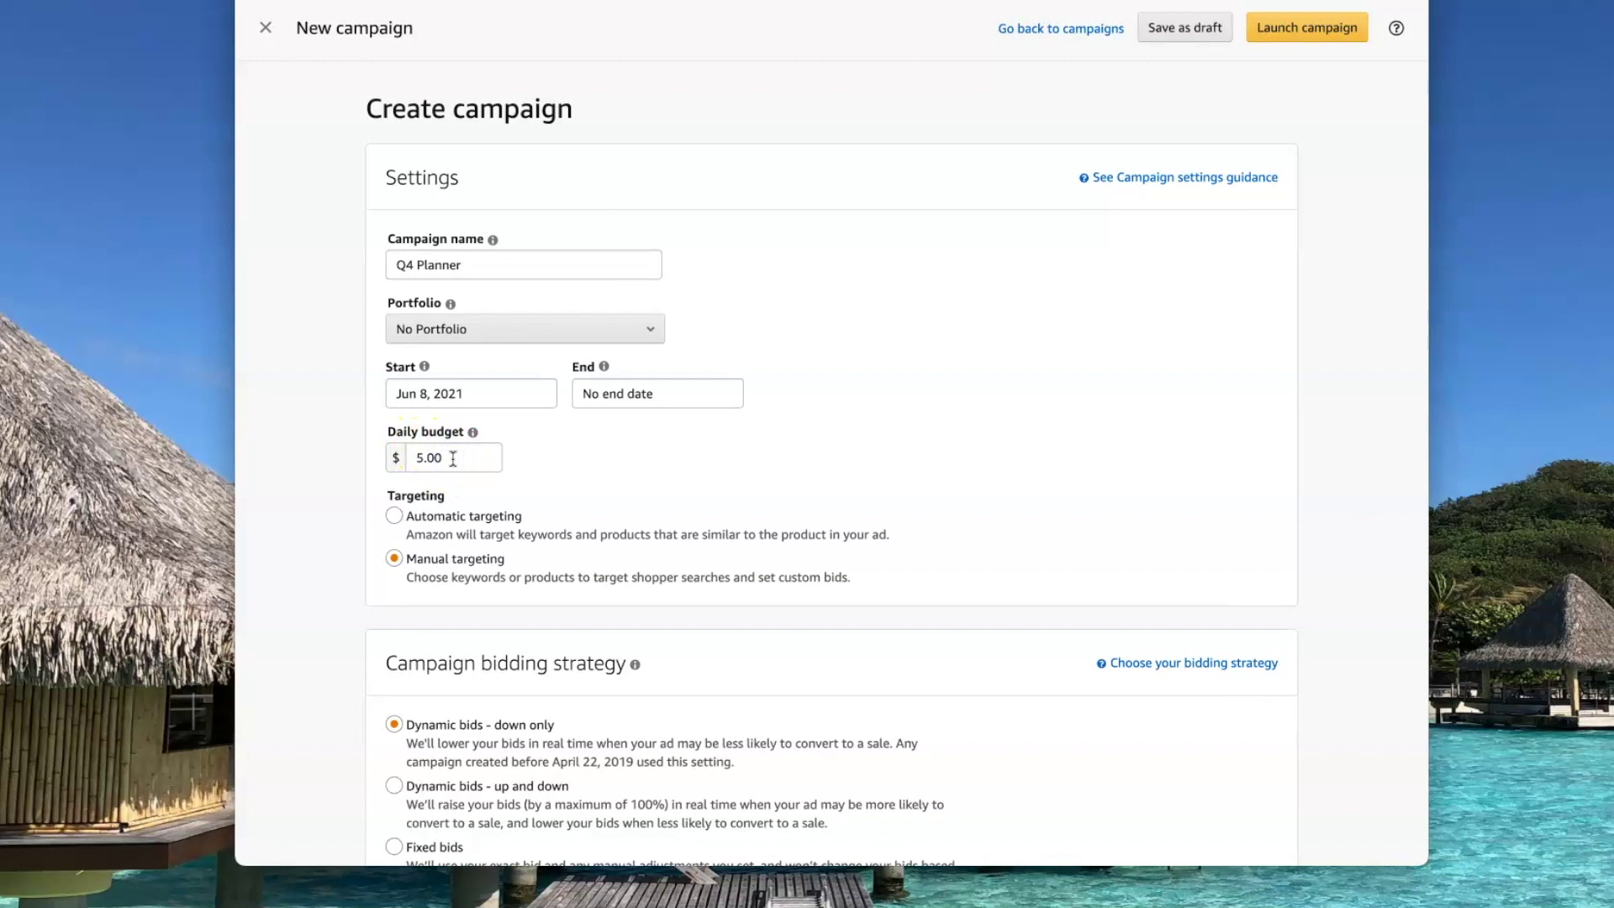
click(500, 570)
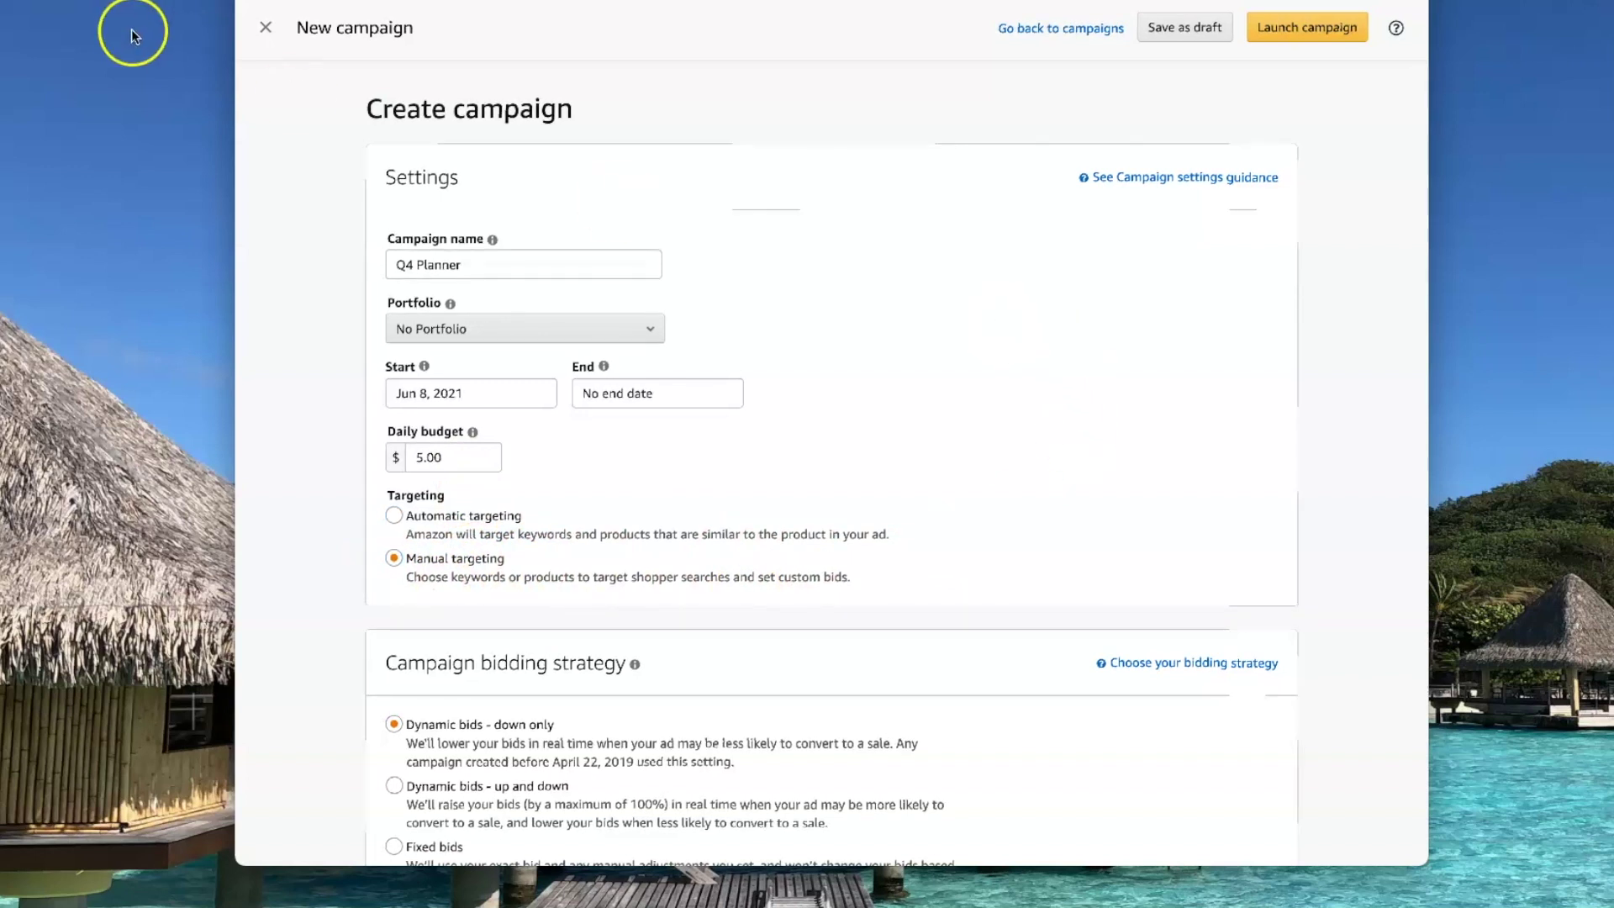
scroll(721, 154, down, 5)
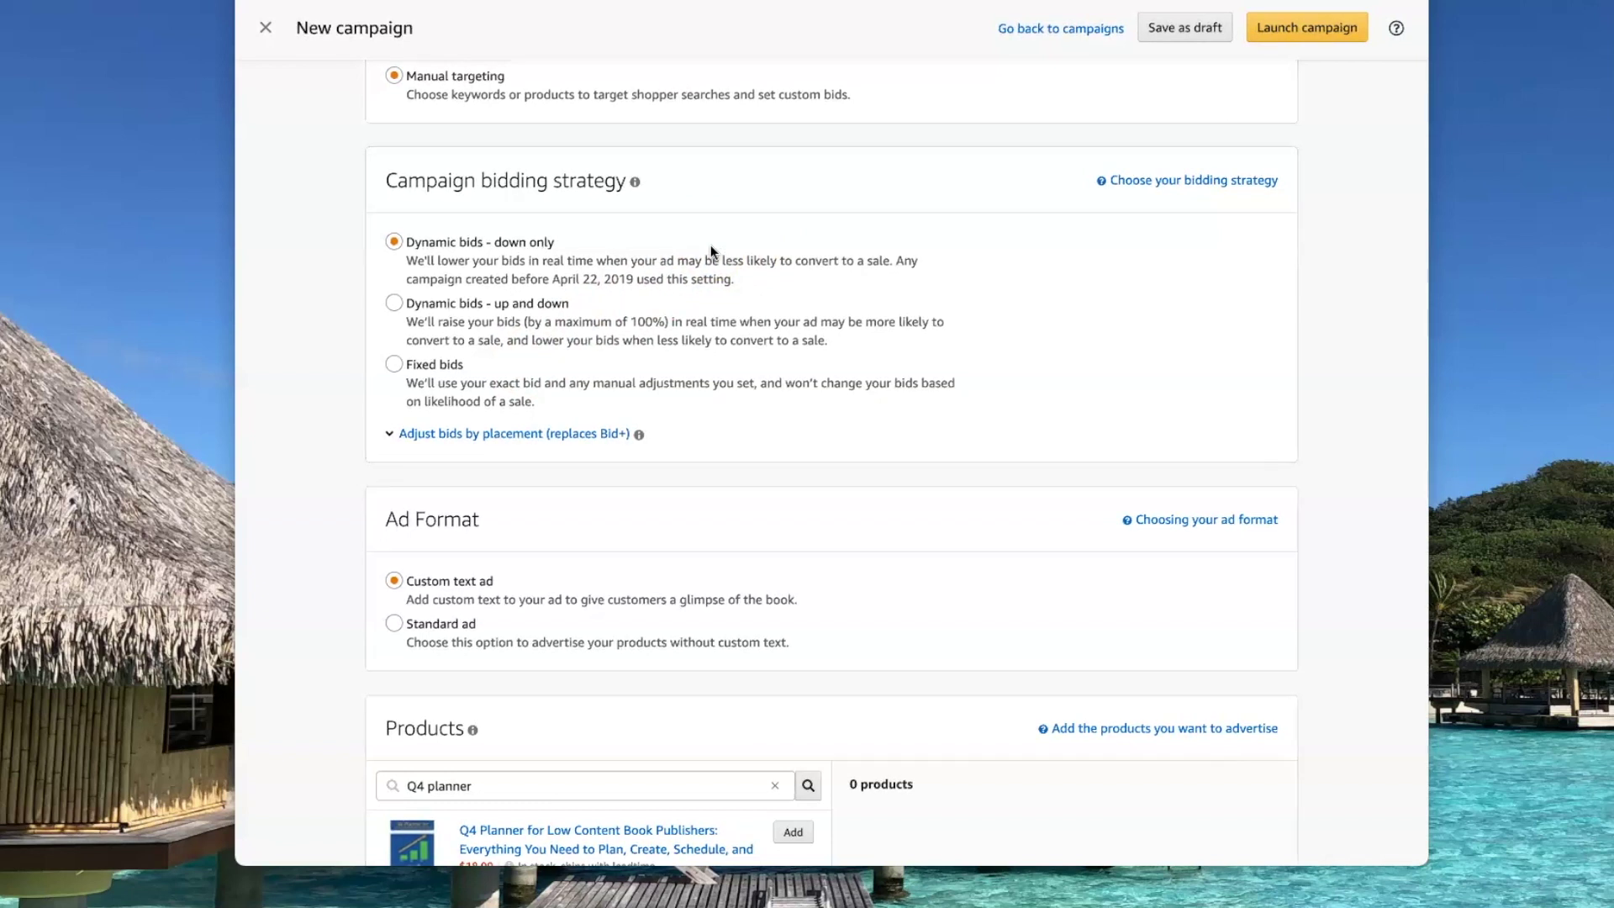
scroll(891, 290, down, 1)
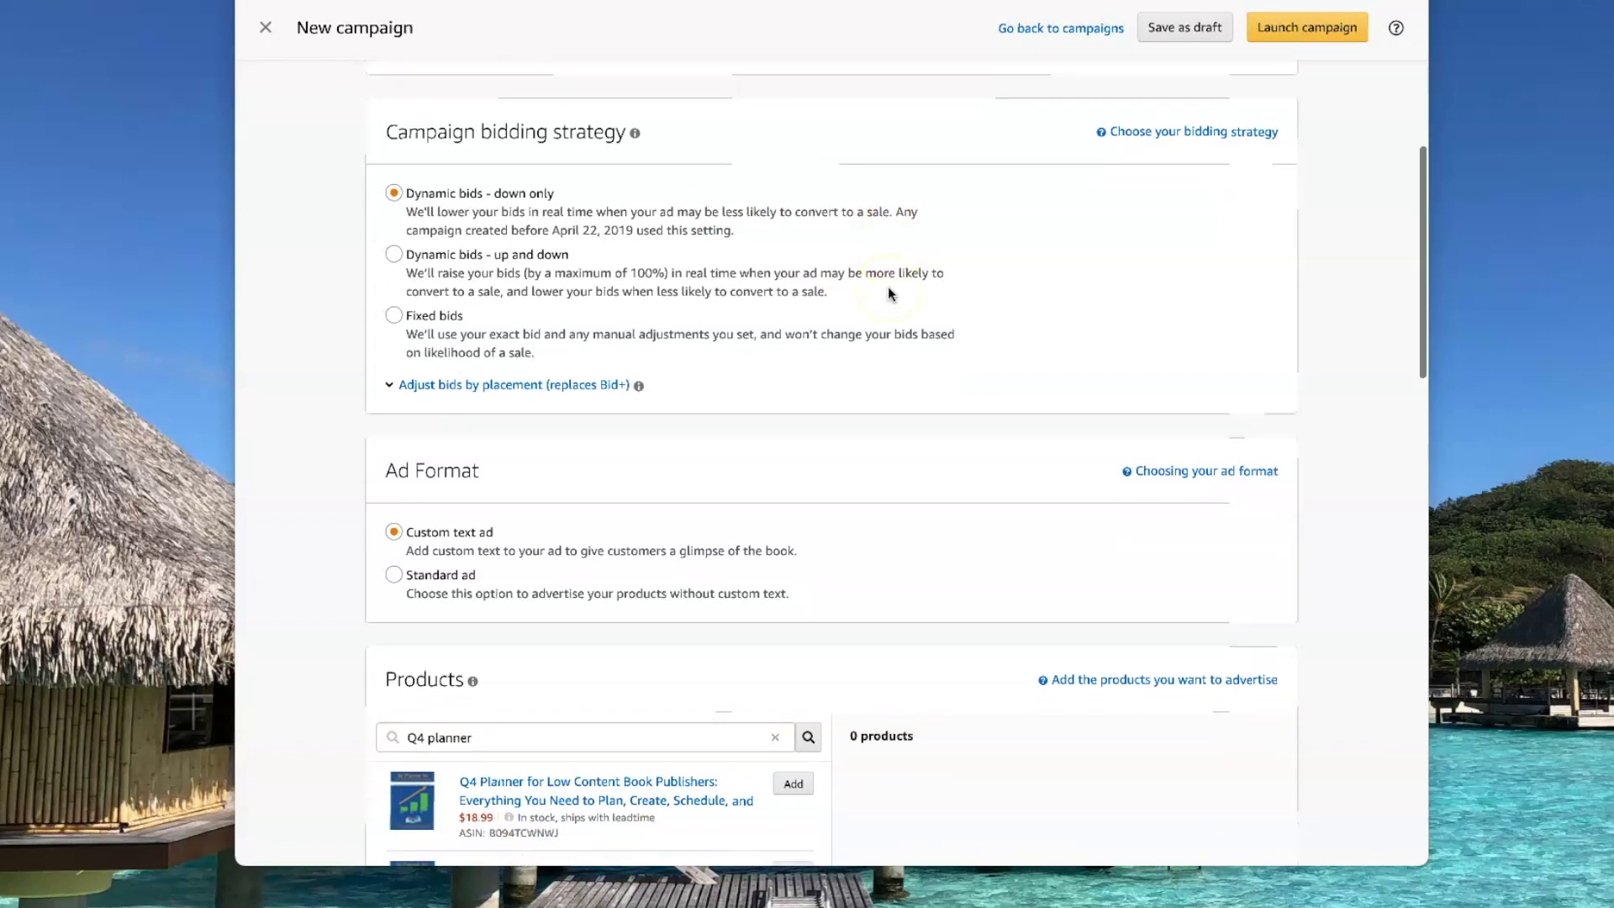
scroll(889, 288, down, 1)
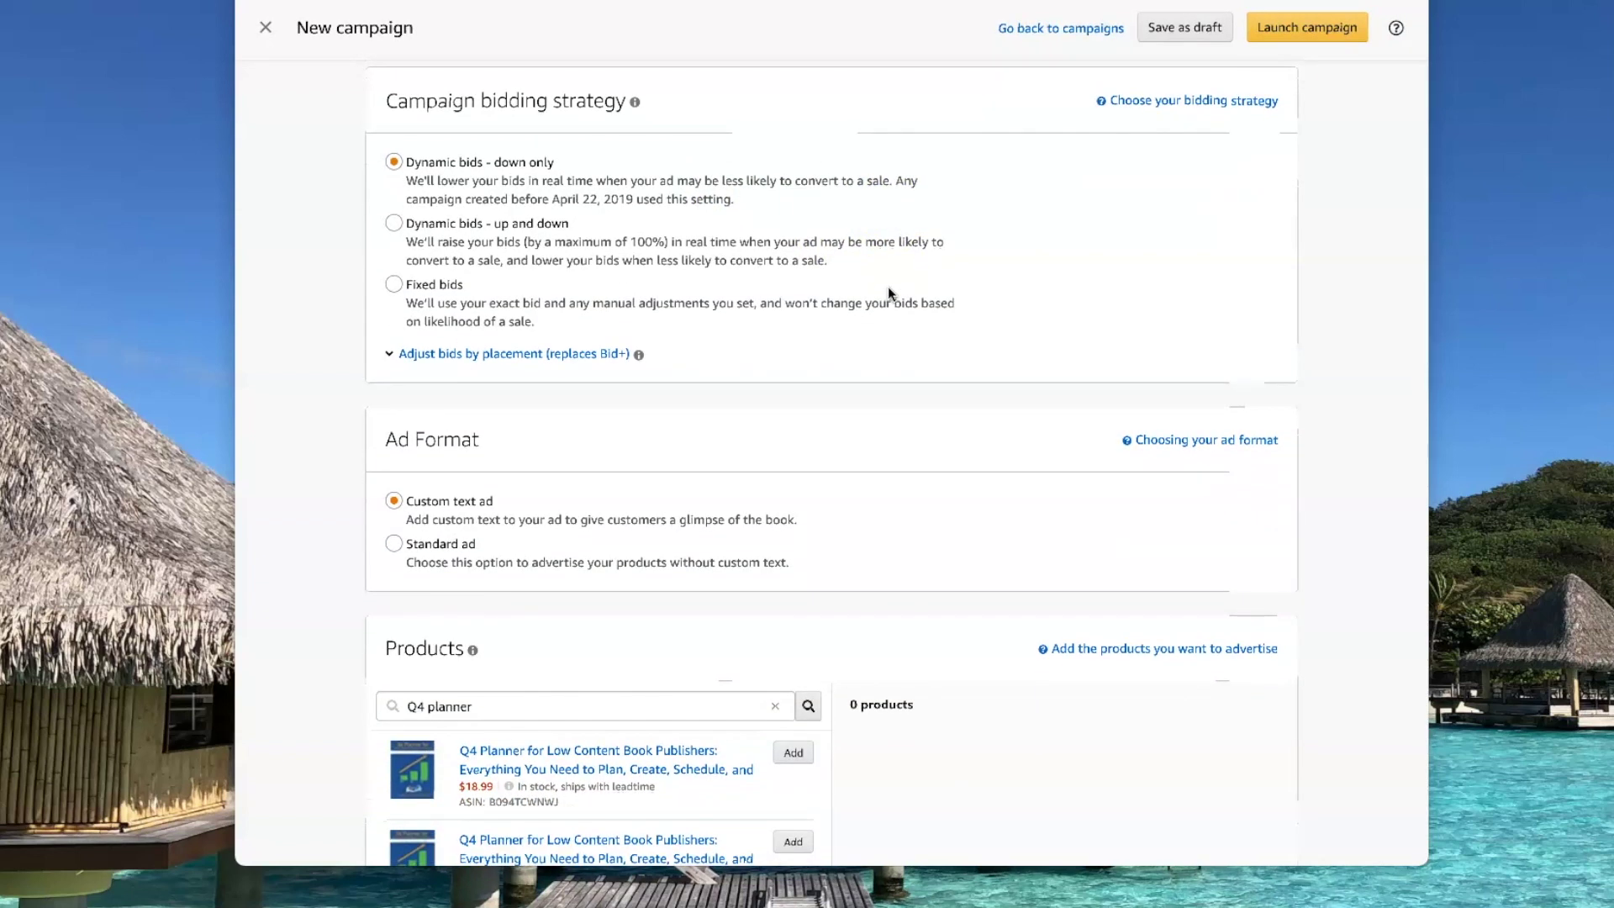
scroll(888, 285, up, 2)
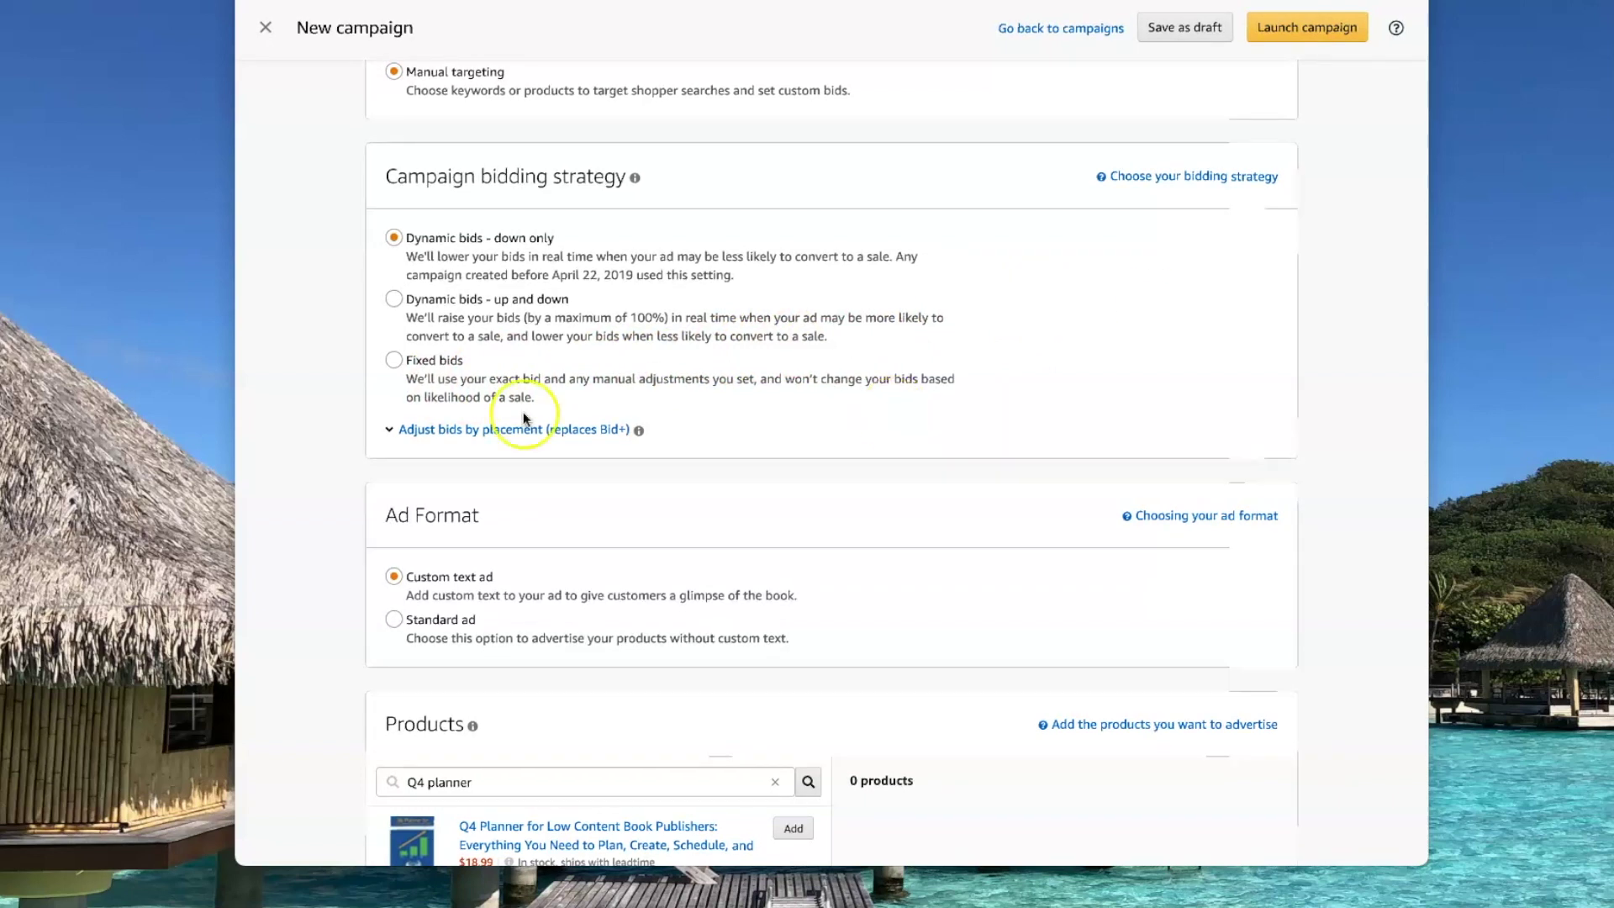
Add the $18.99 and $9.99 Q4 Planner editions to the advertised products
scroll(593, 427, down, 3)
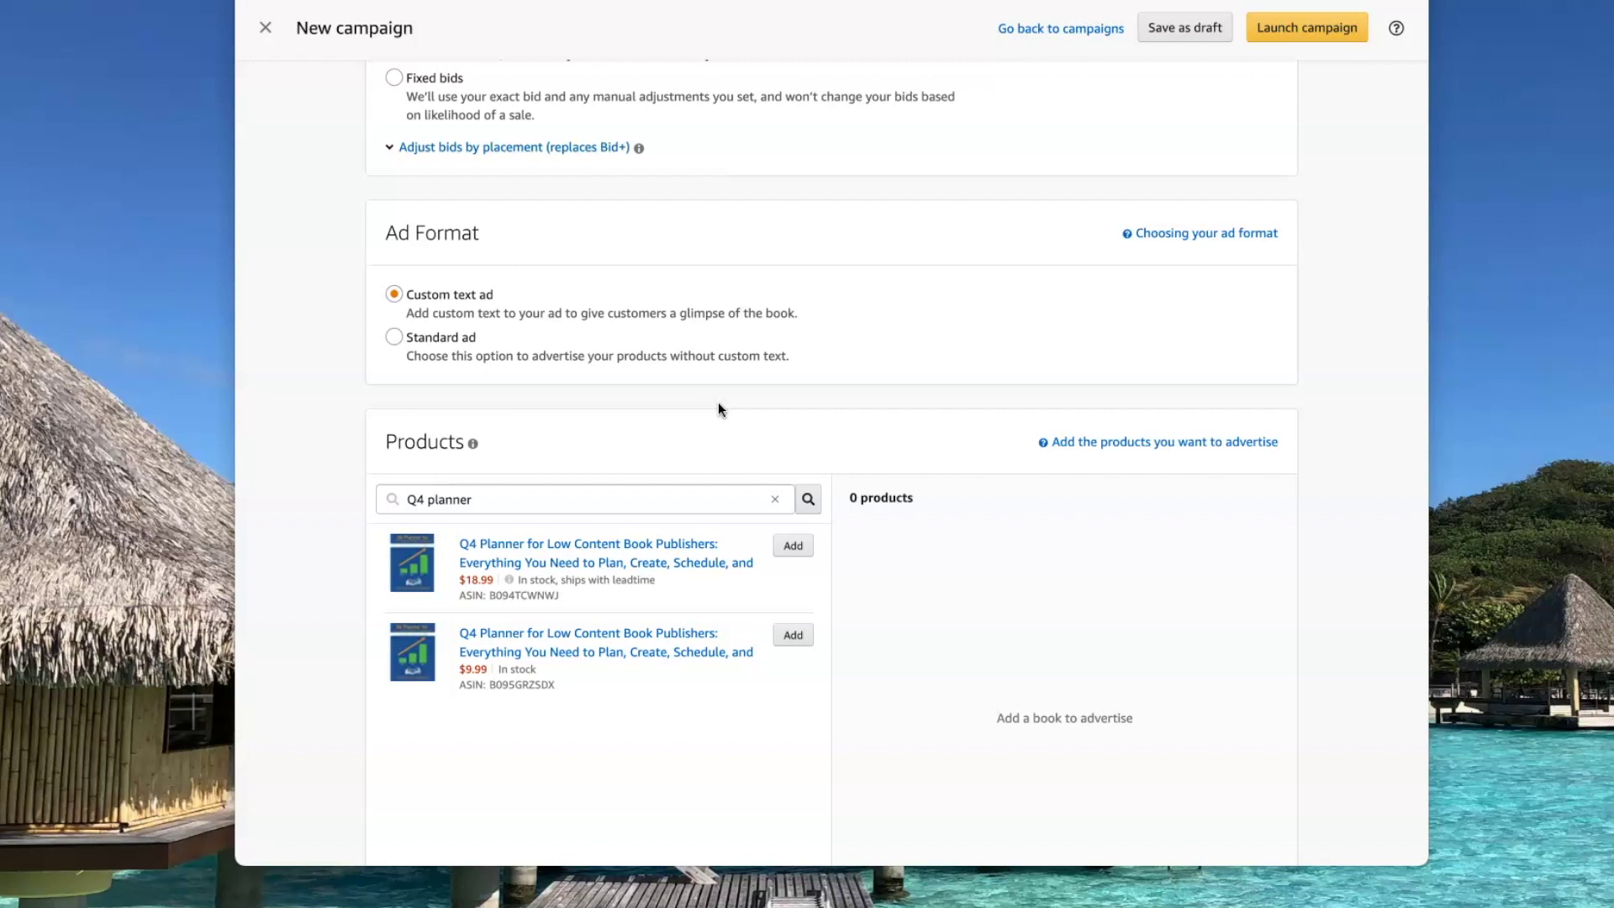
scroll(718, 402, down, 1)
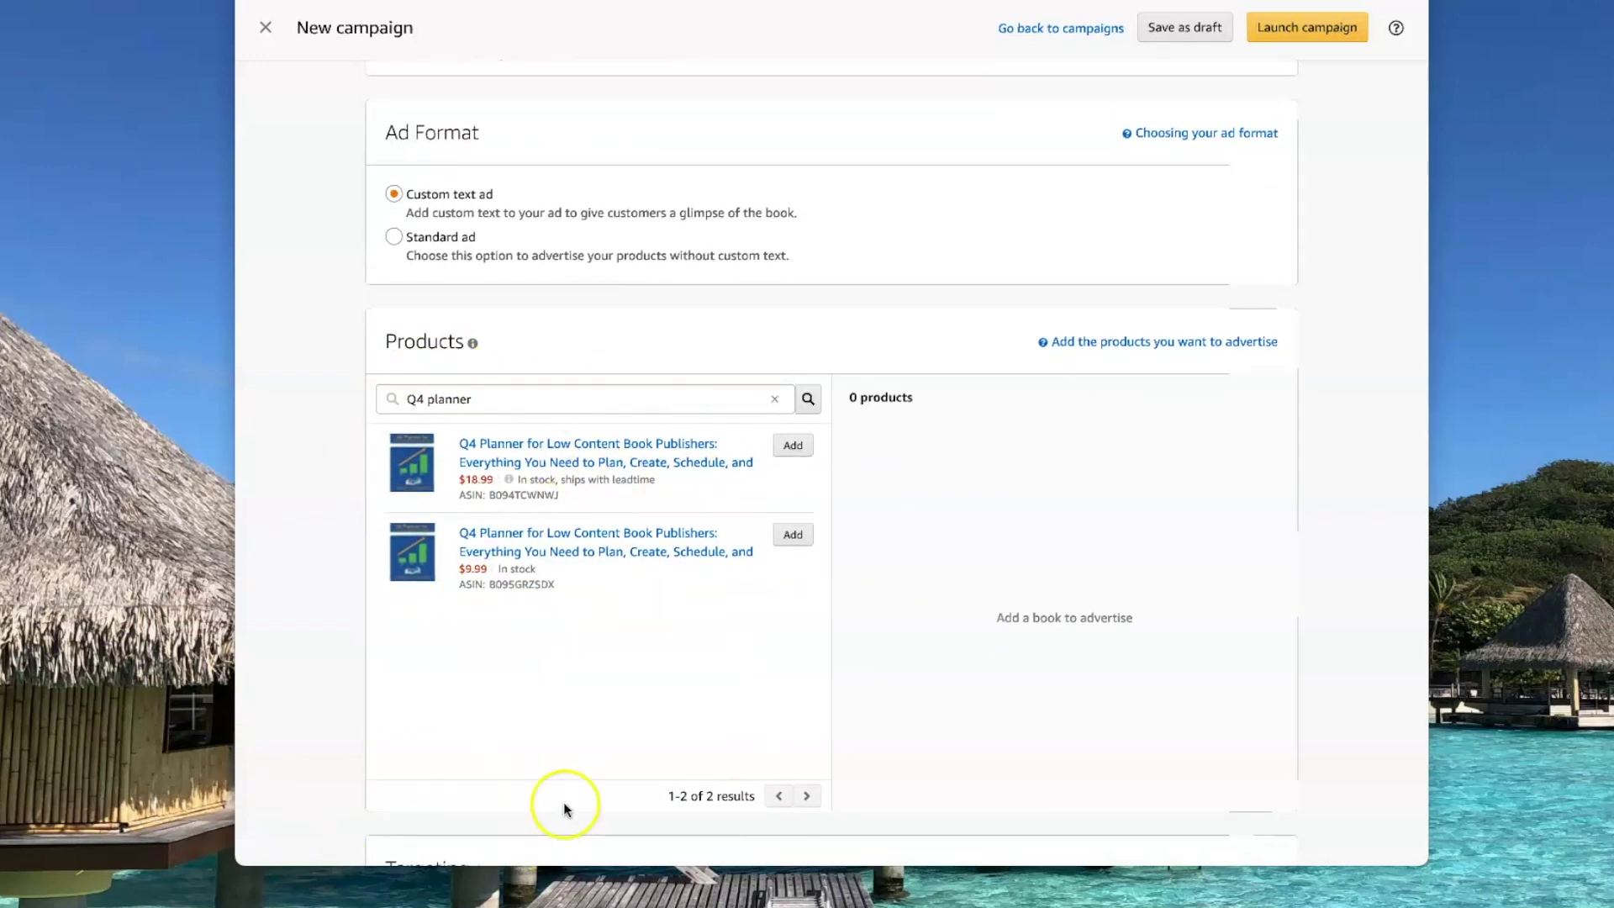
click(798, 446)
click(797, 448)
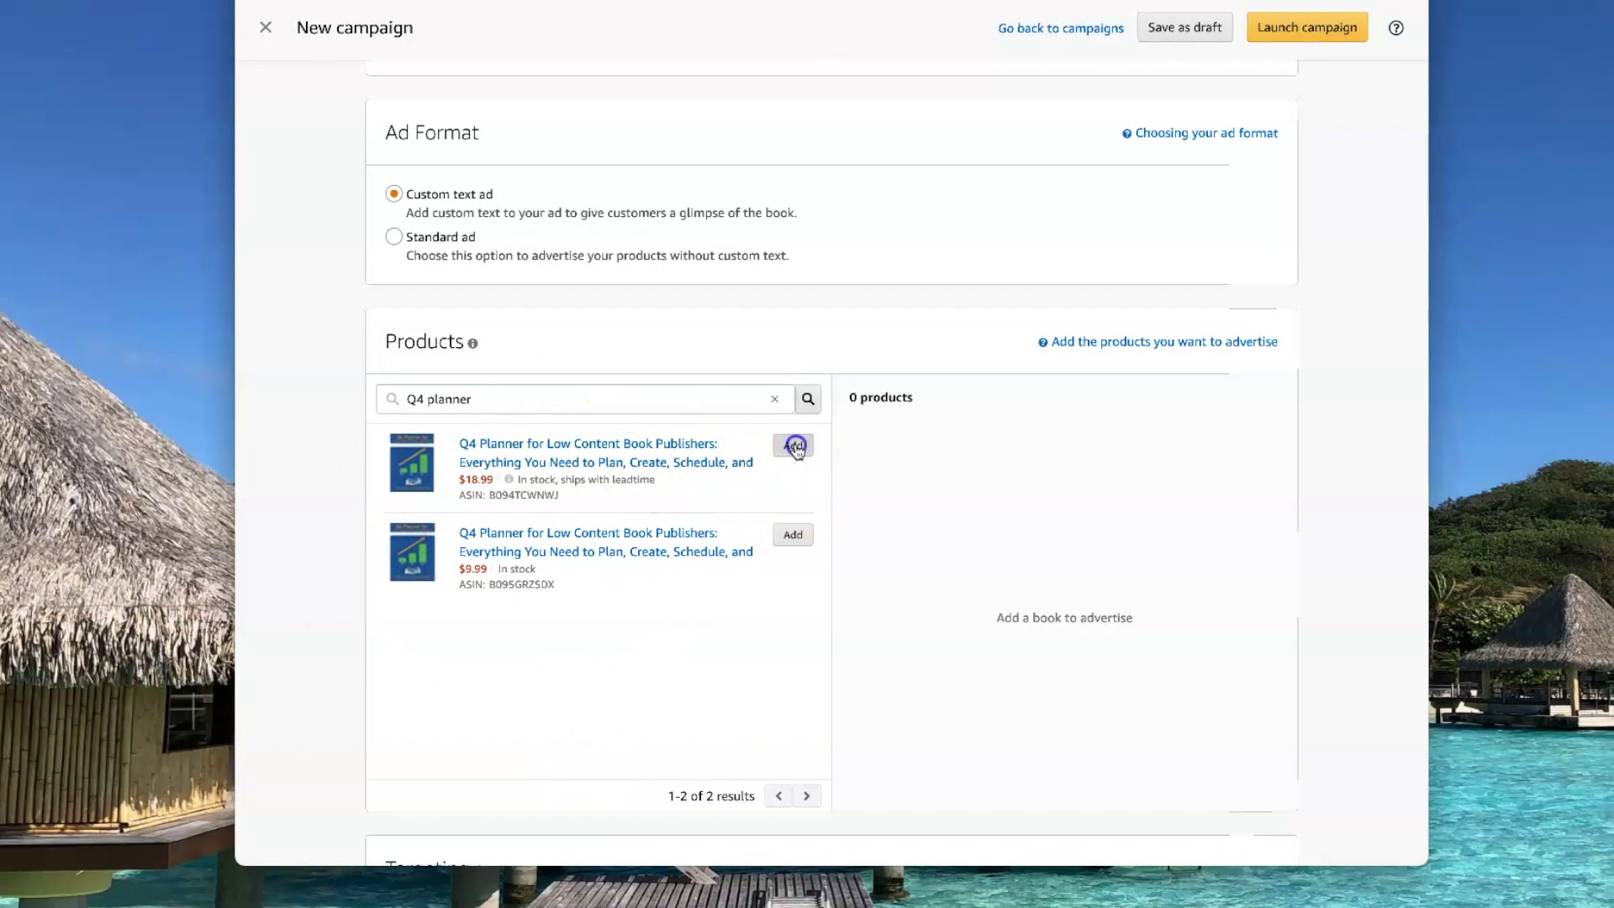
click(792, 539)
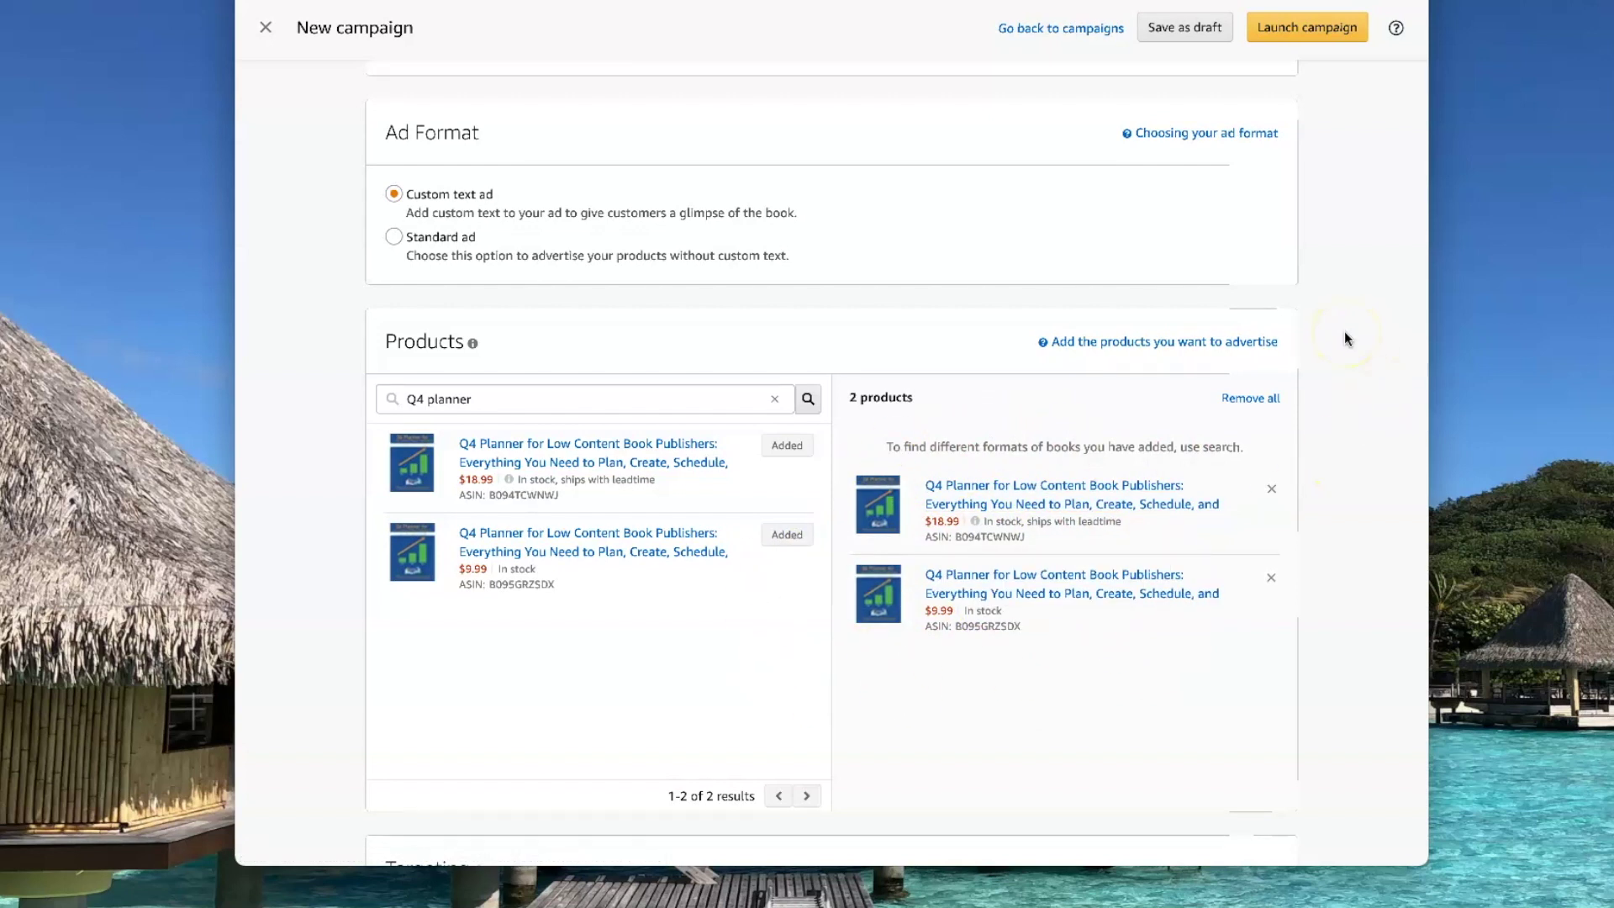
scroll(1345, 338, down, 7)
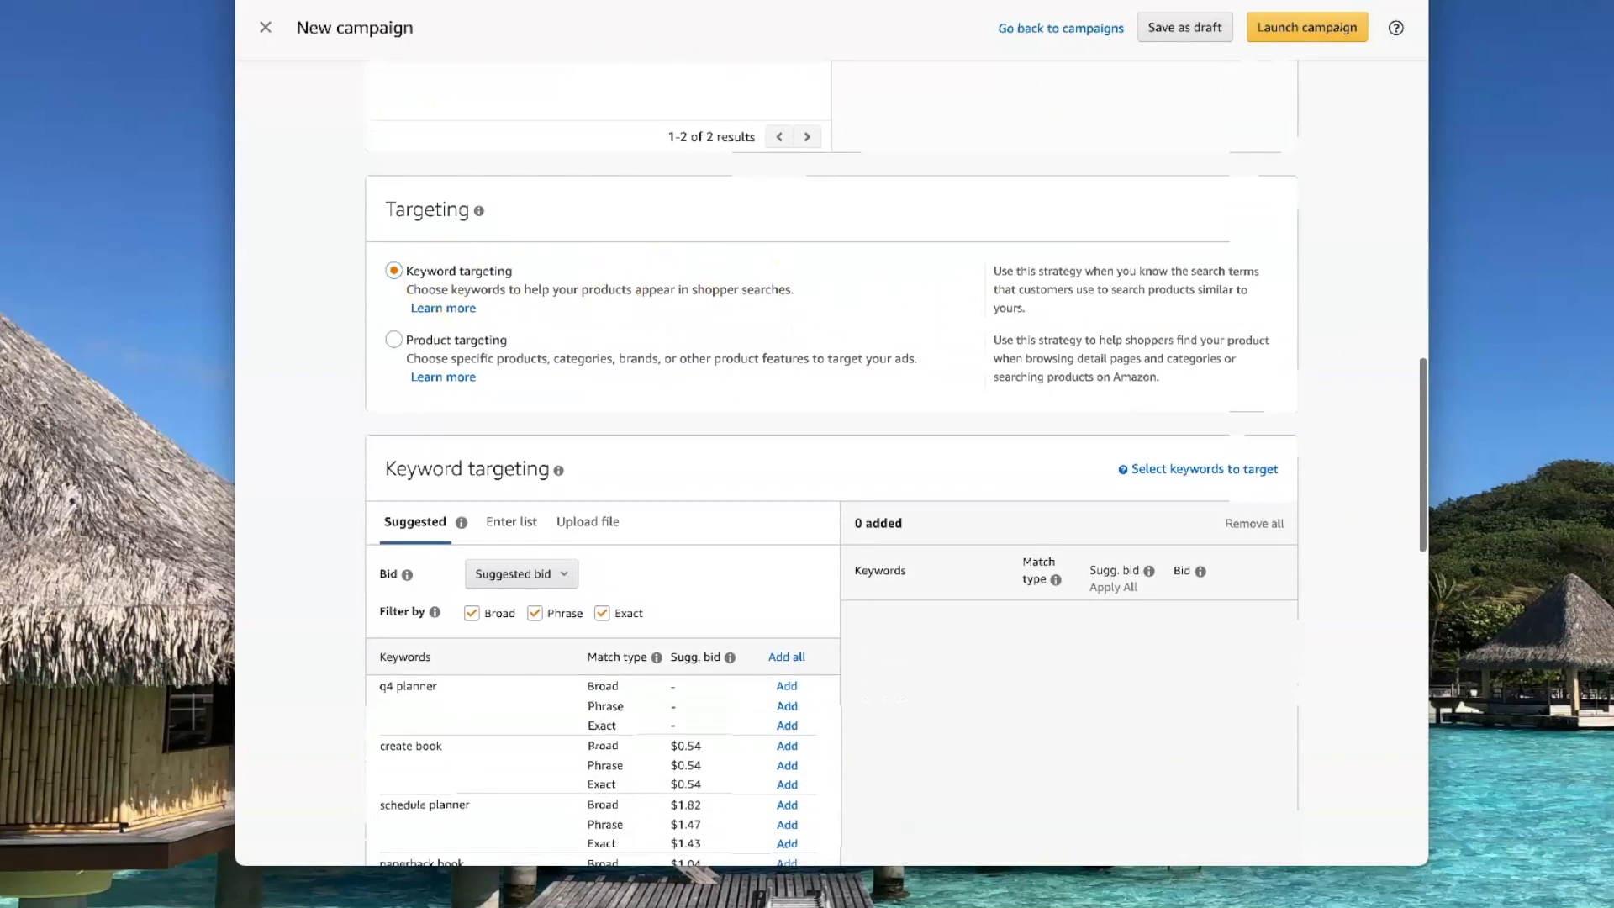
Keep keyword targeting and replace suggested bids with a single $0.31 default bid
click(394, 270)
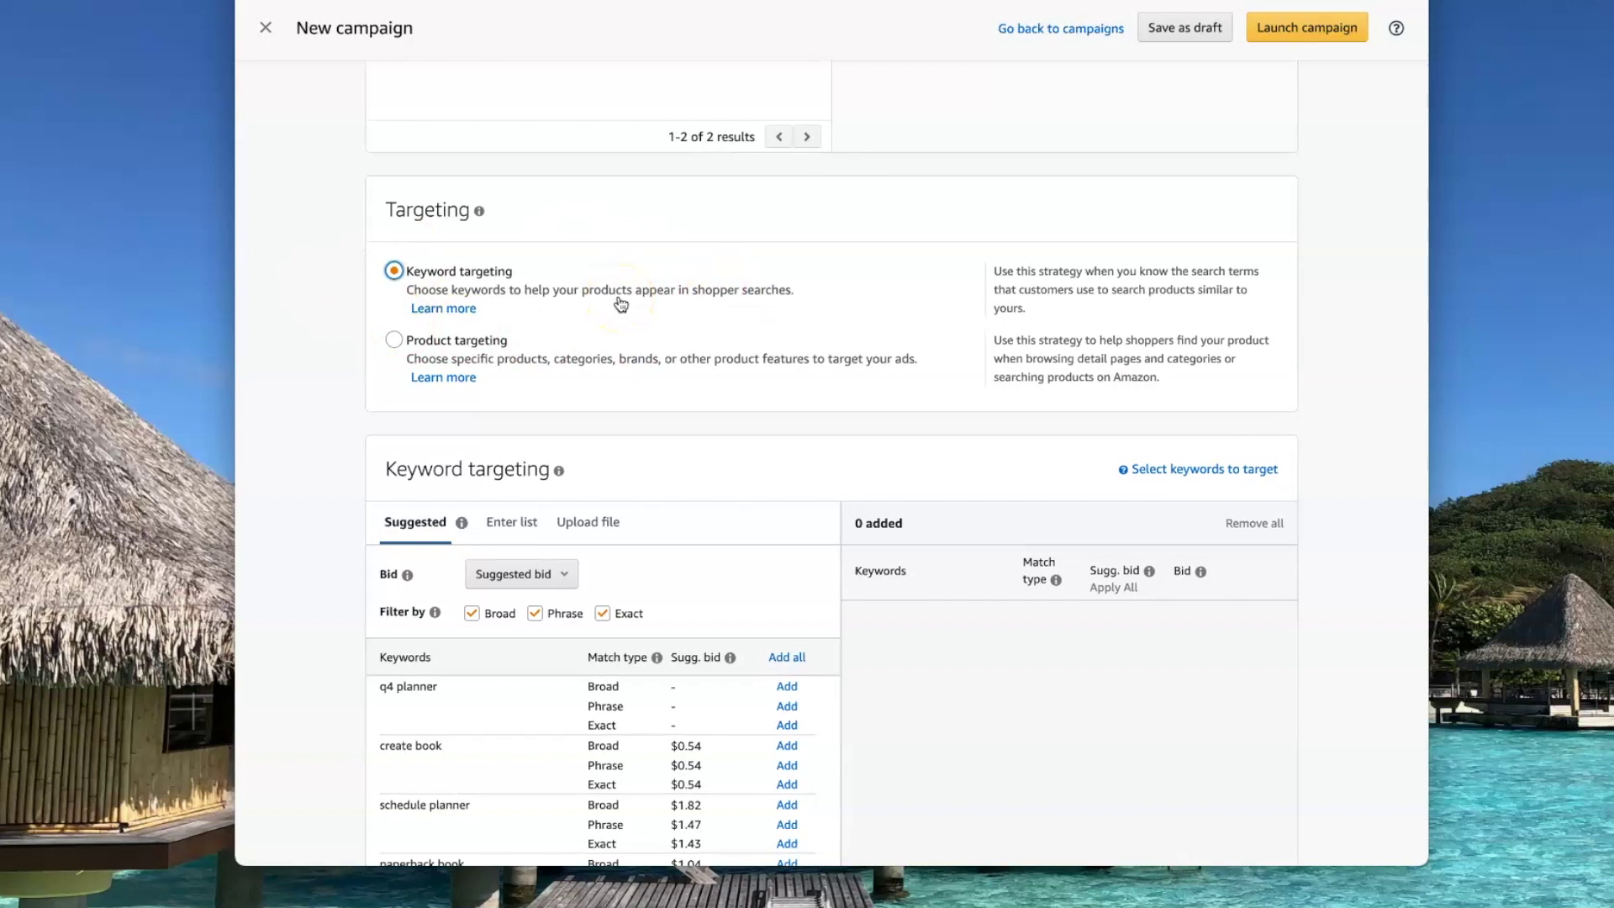
scroll(671, 398, down, 2)
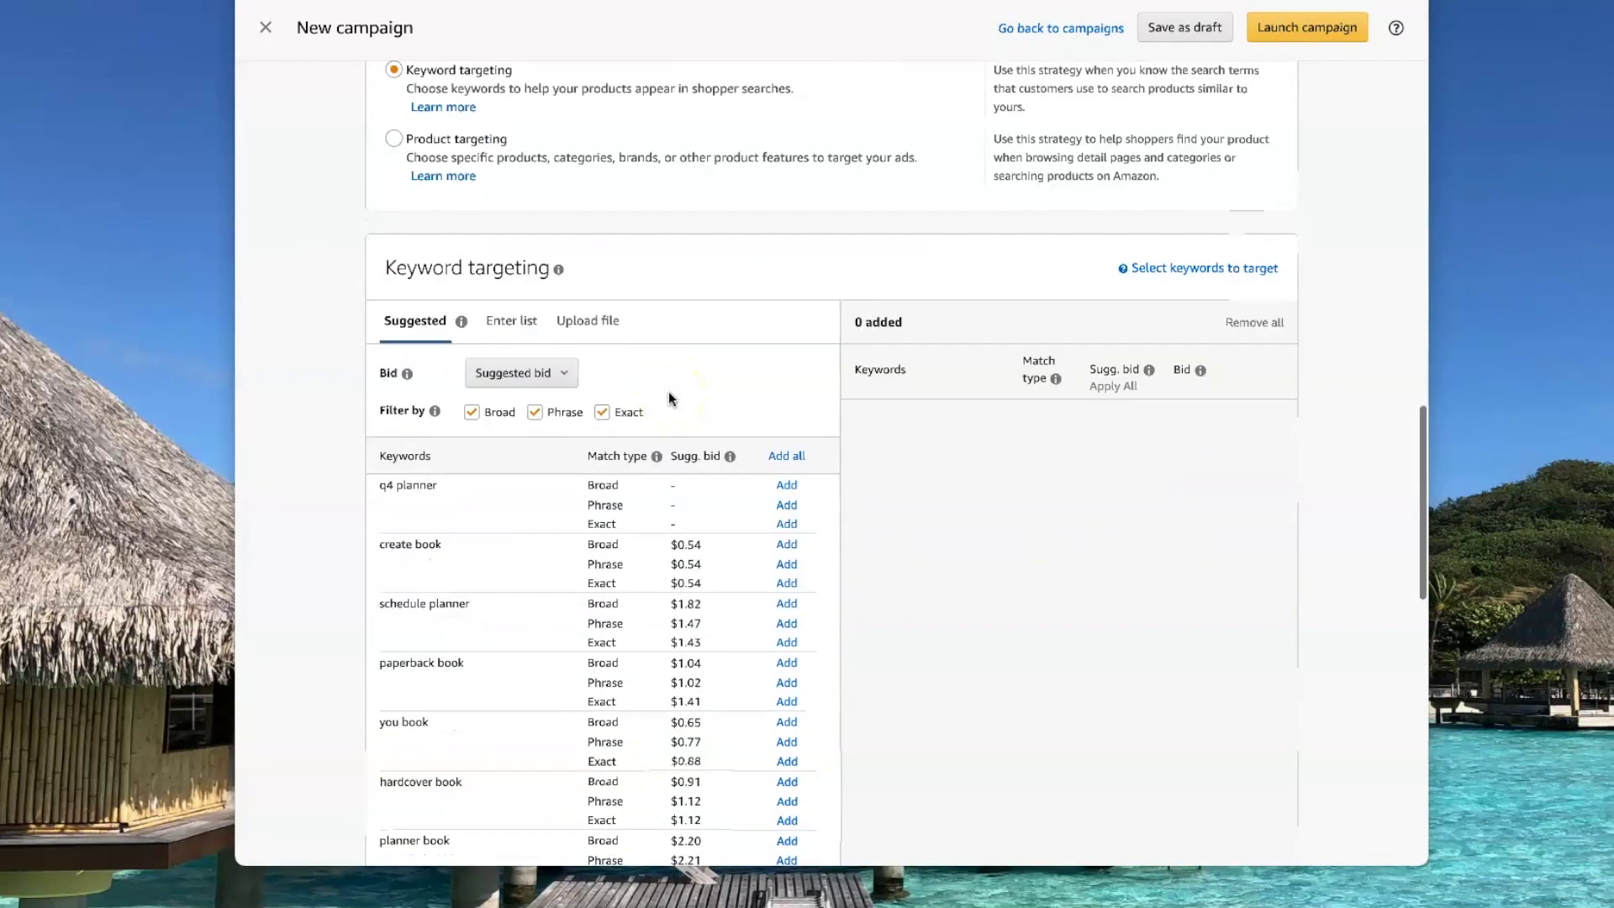
click(558, 372)
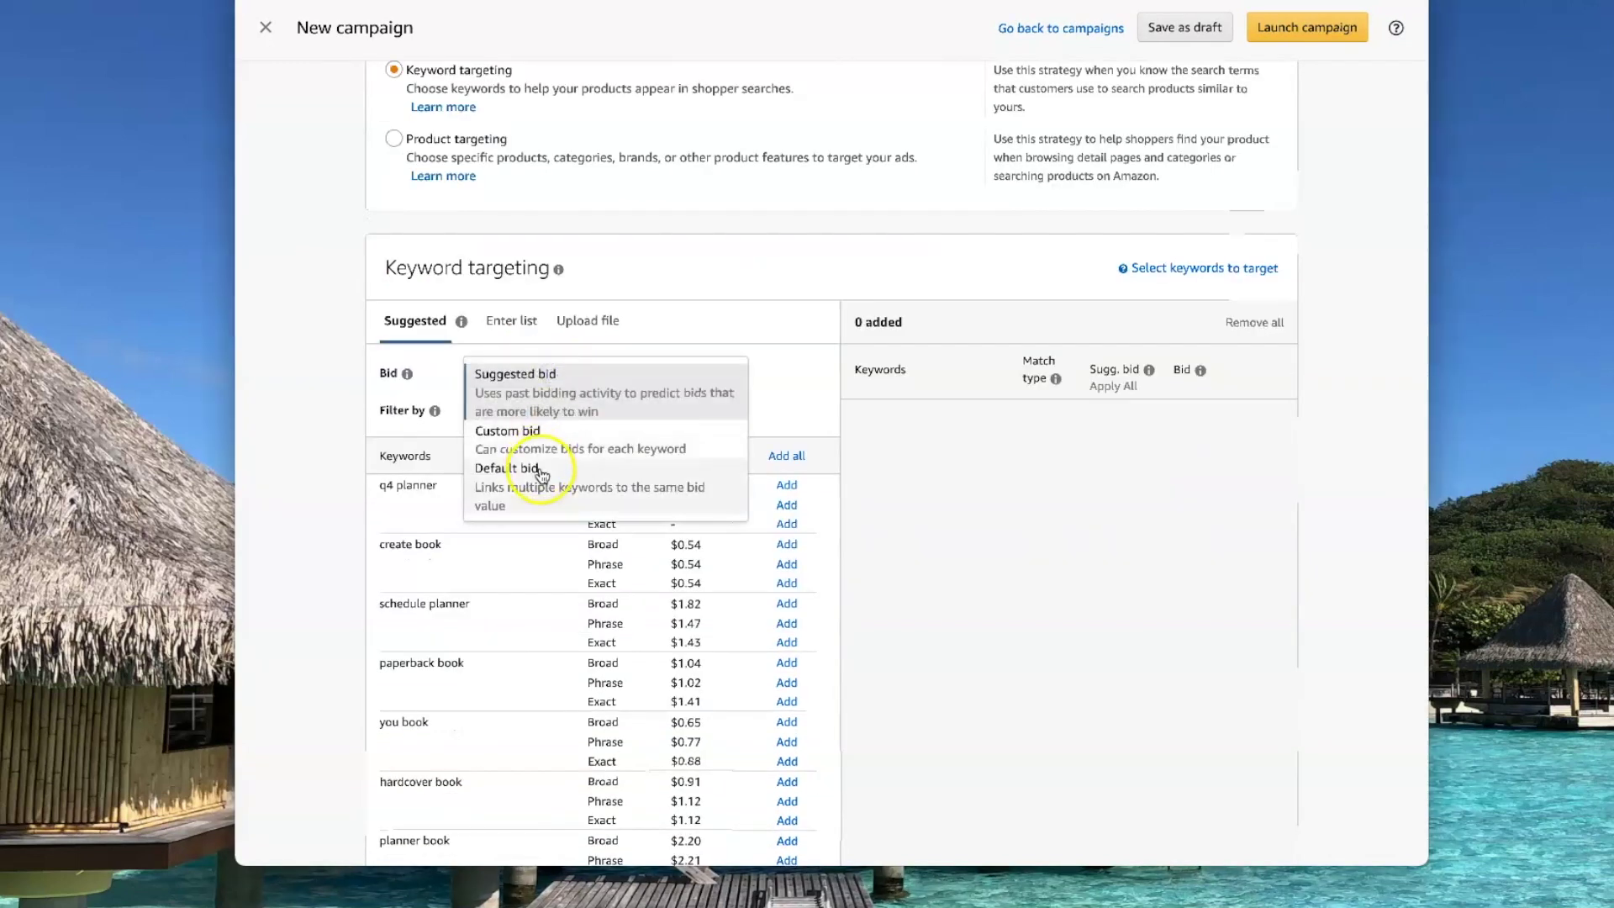
click(526, 468)
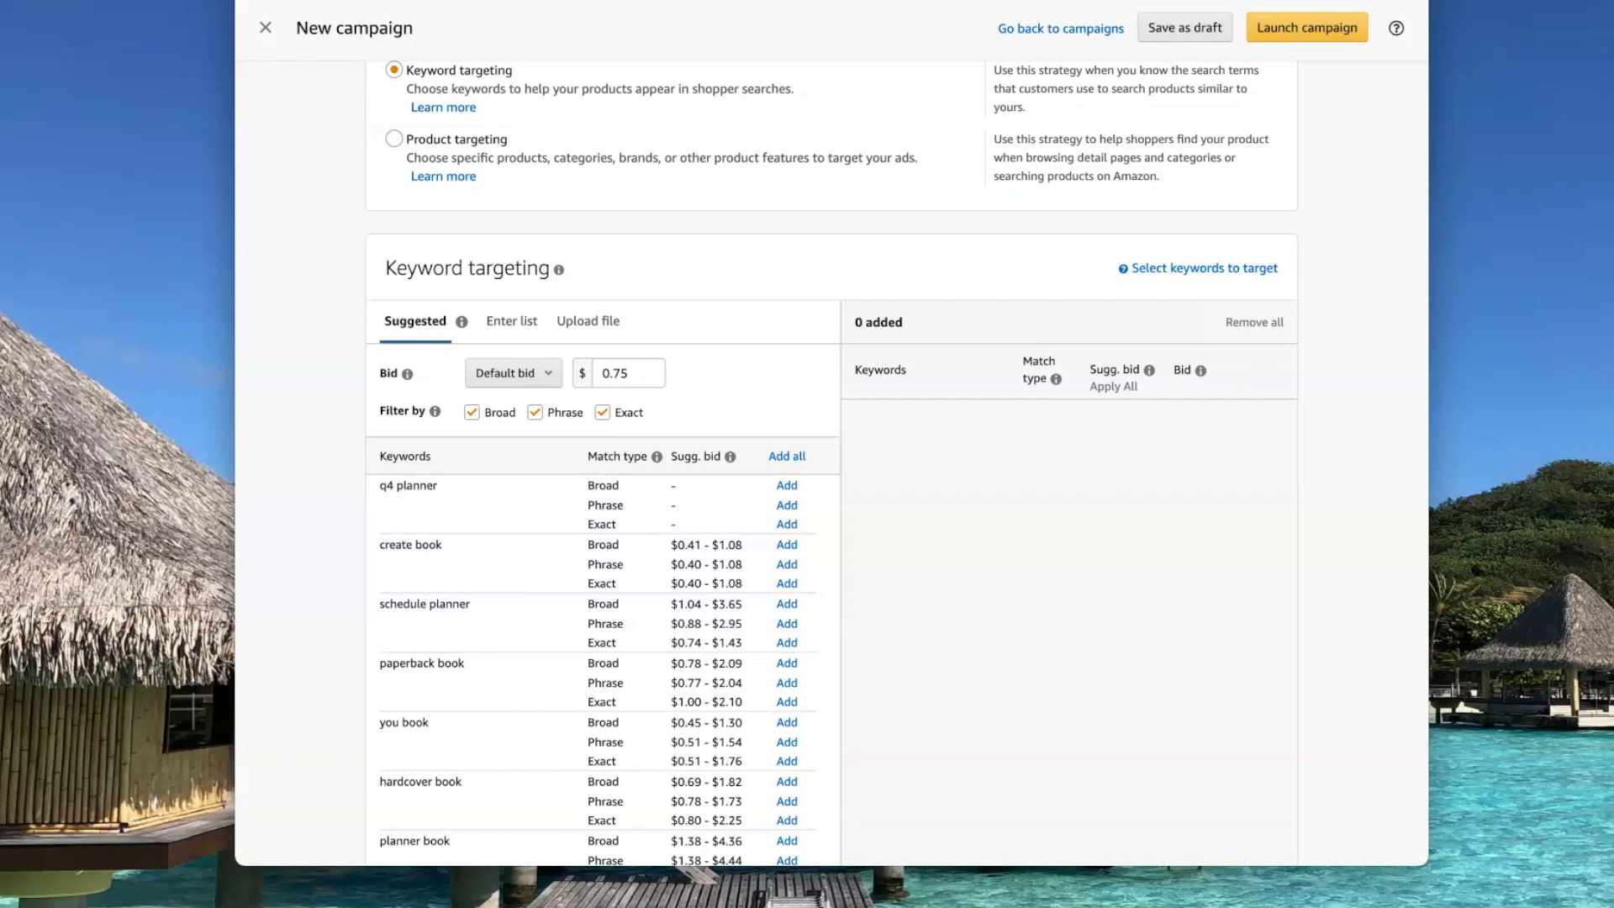
click(628, 373)
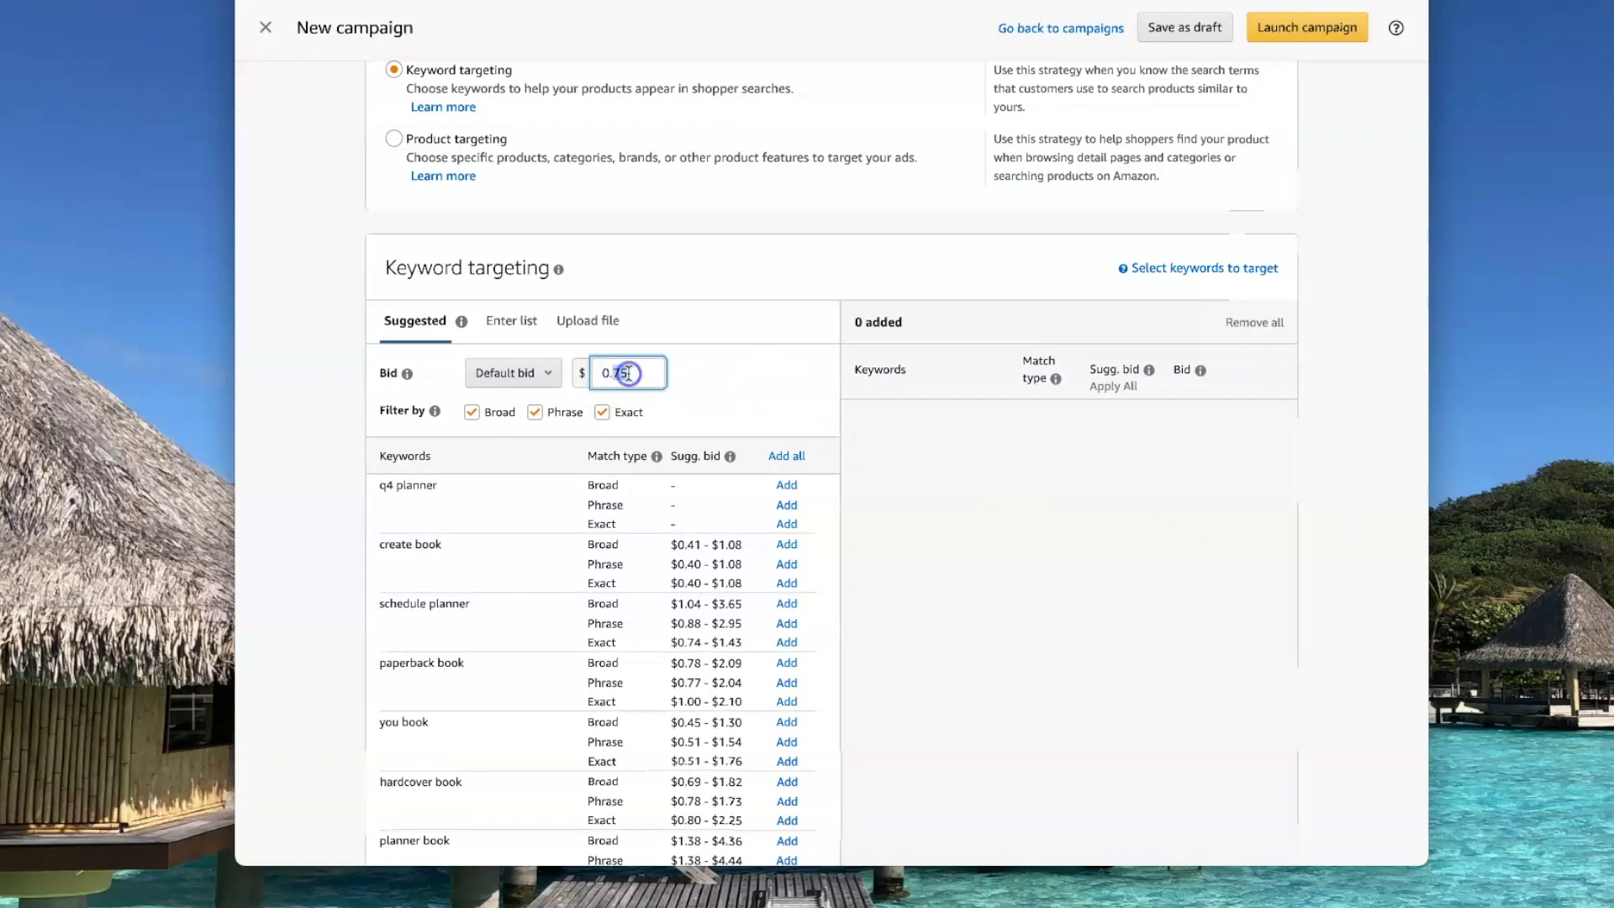
key(BackSpace)
key(BackSpace)
text(31)
click(733, 380)
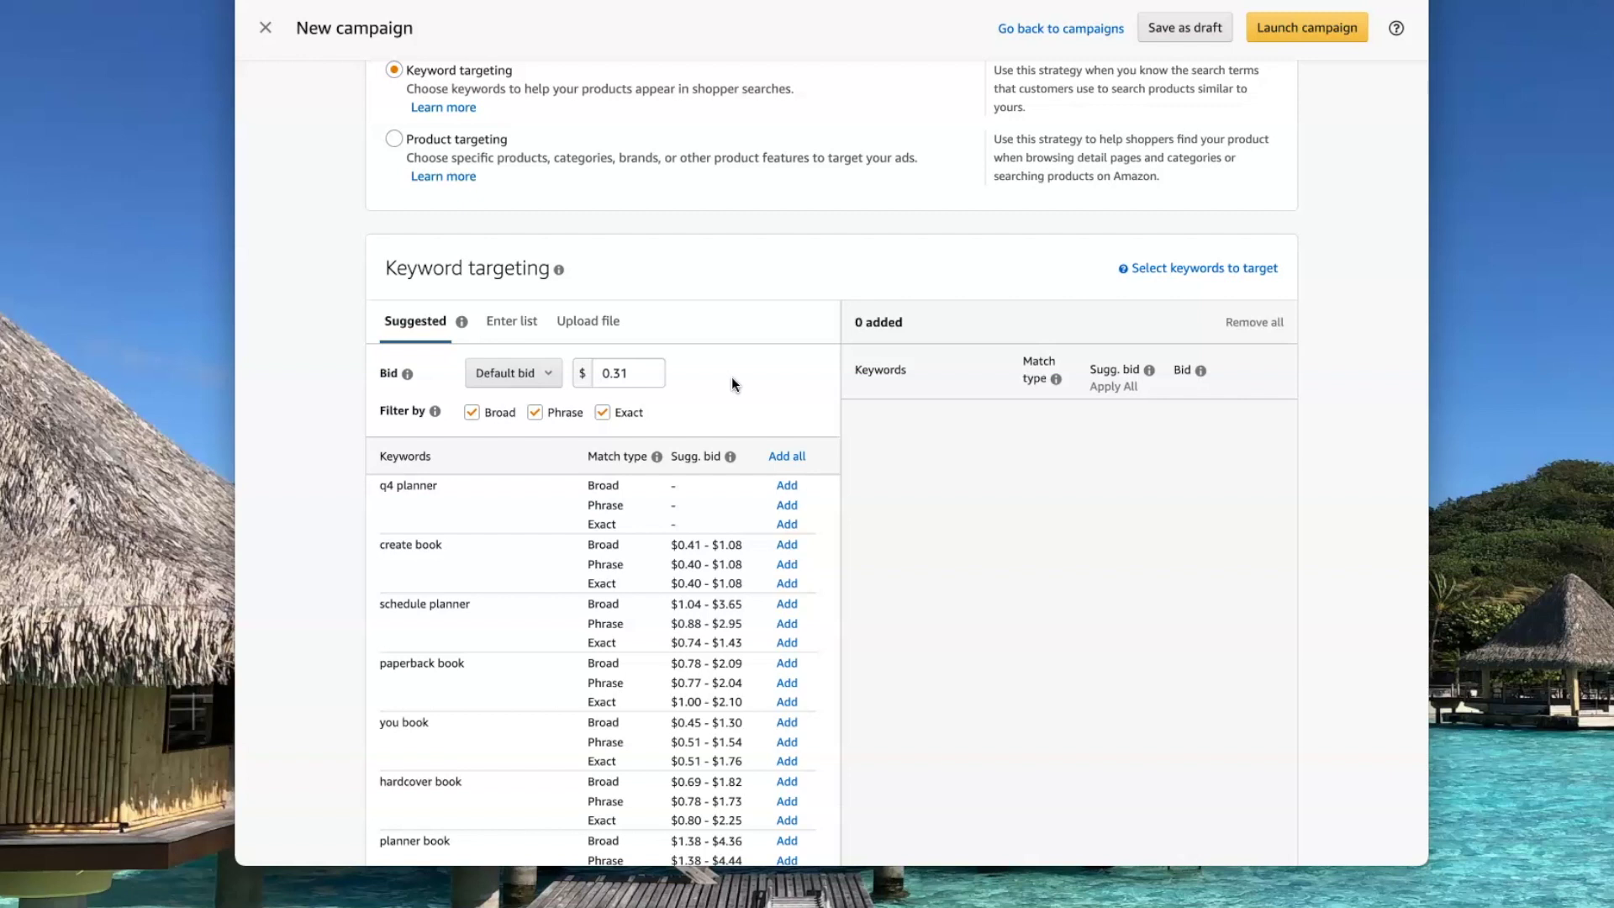
scroll(731, 376, down, 1)
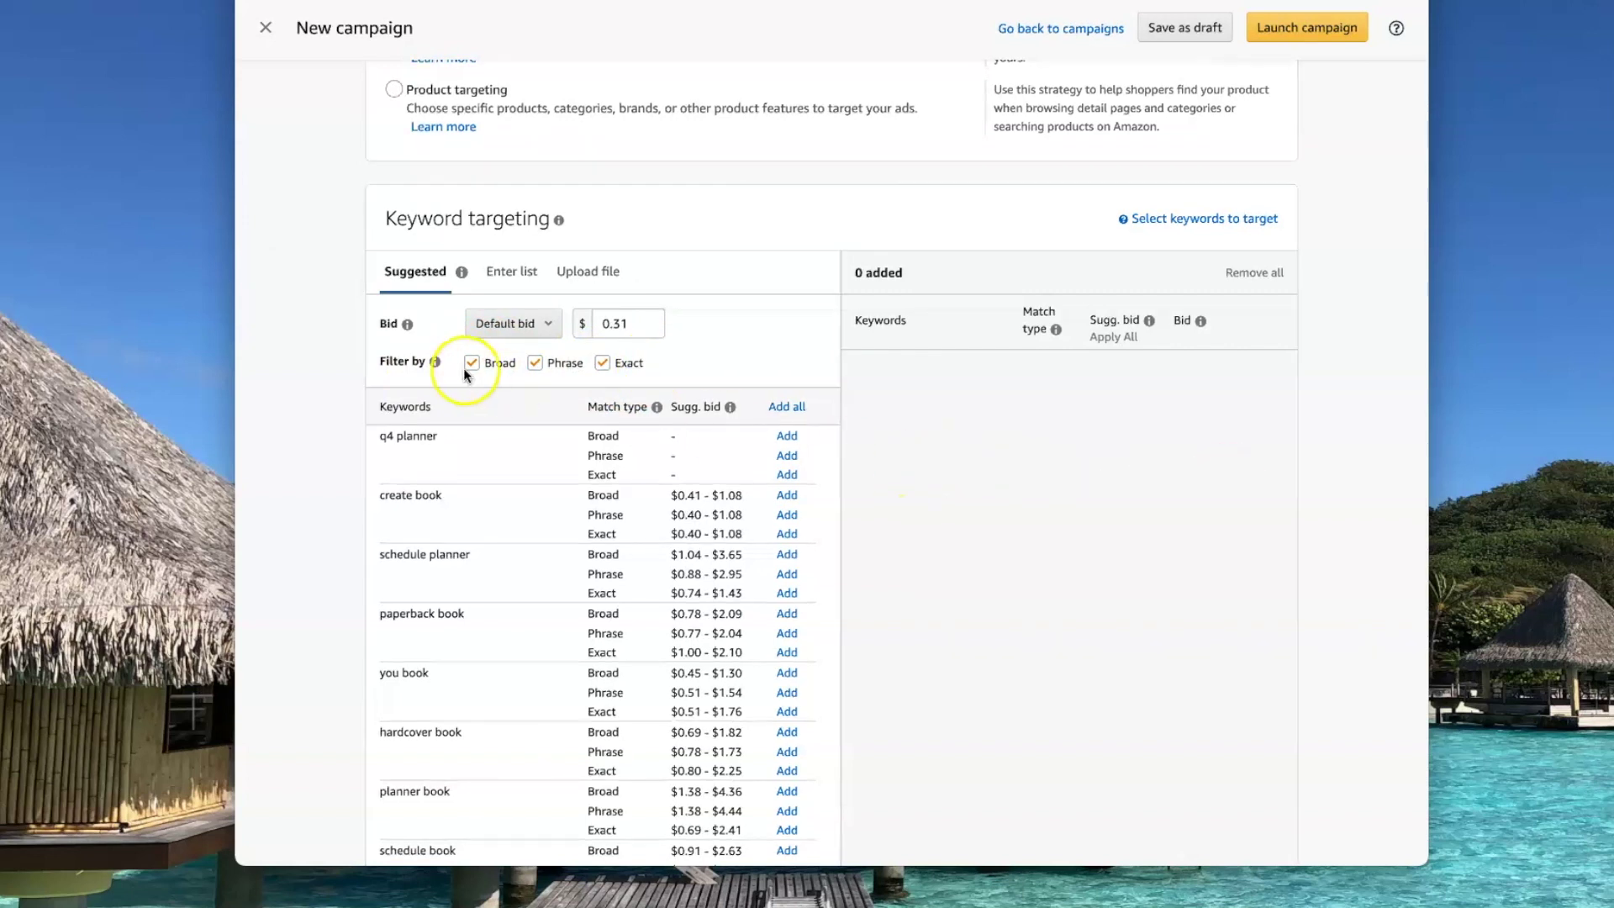
Hide the Phrase and Exact match suggestions so only Broad keywords are listed
click(534, 362)
click(601, 364)
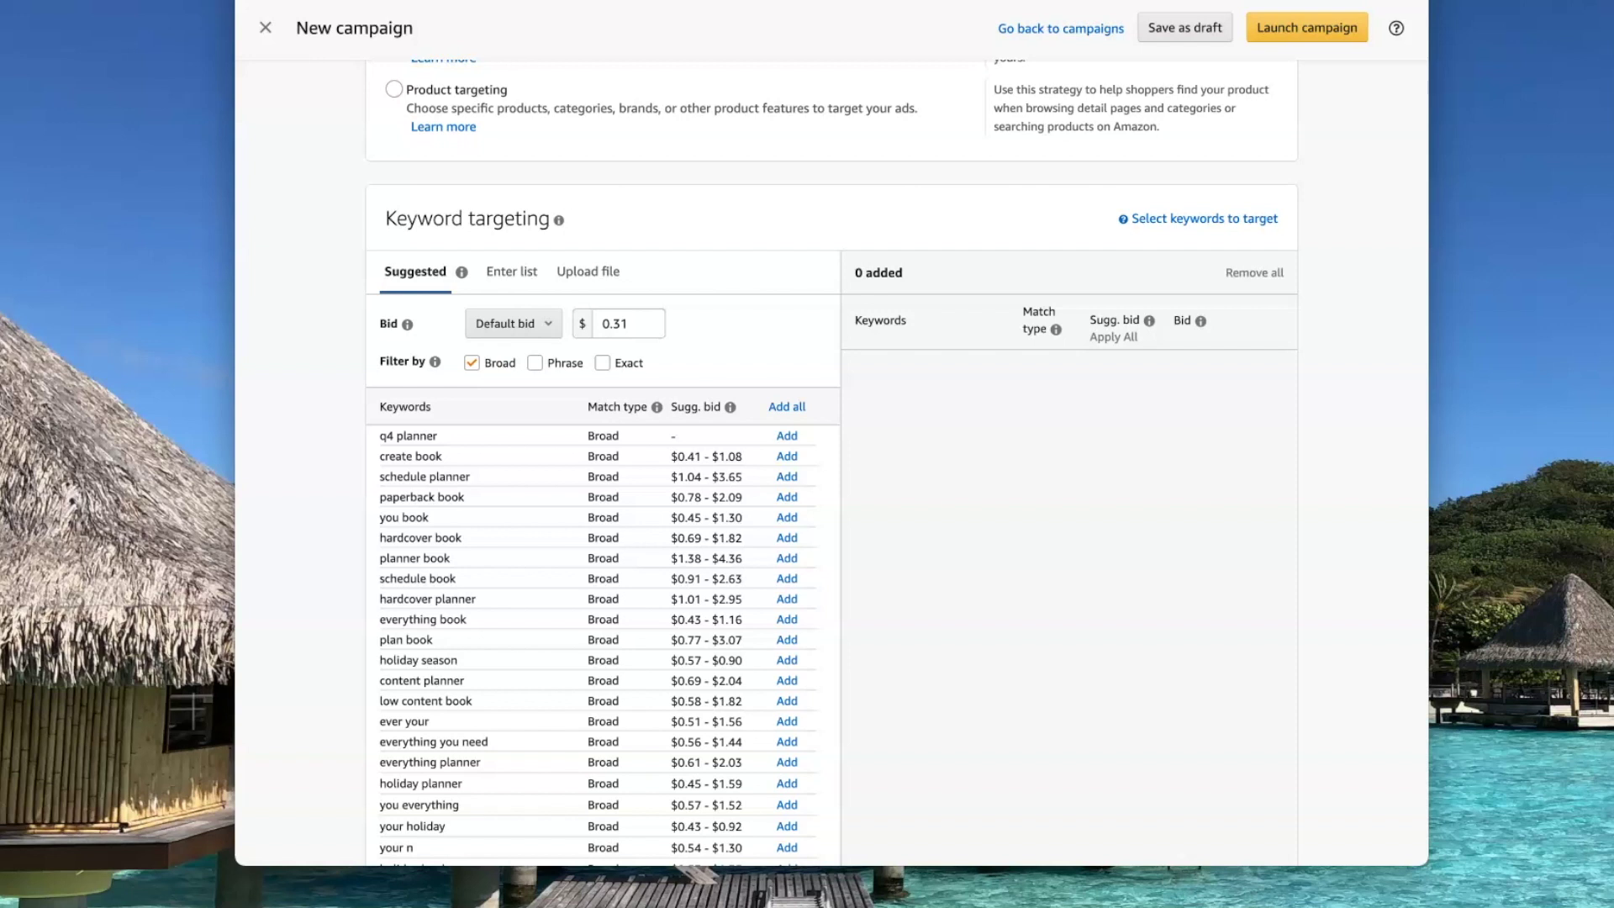
scroll(641, 378, down, 3)
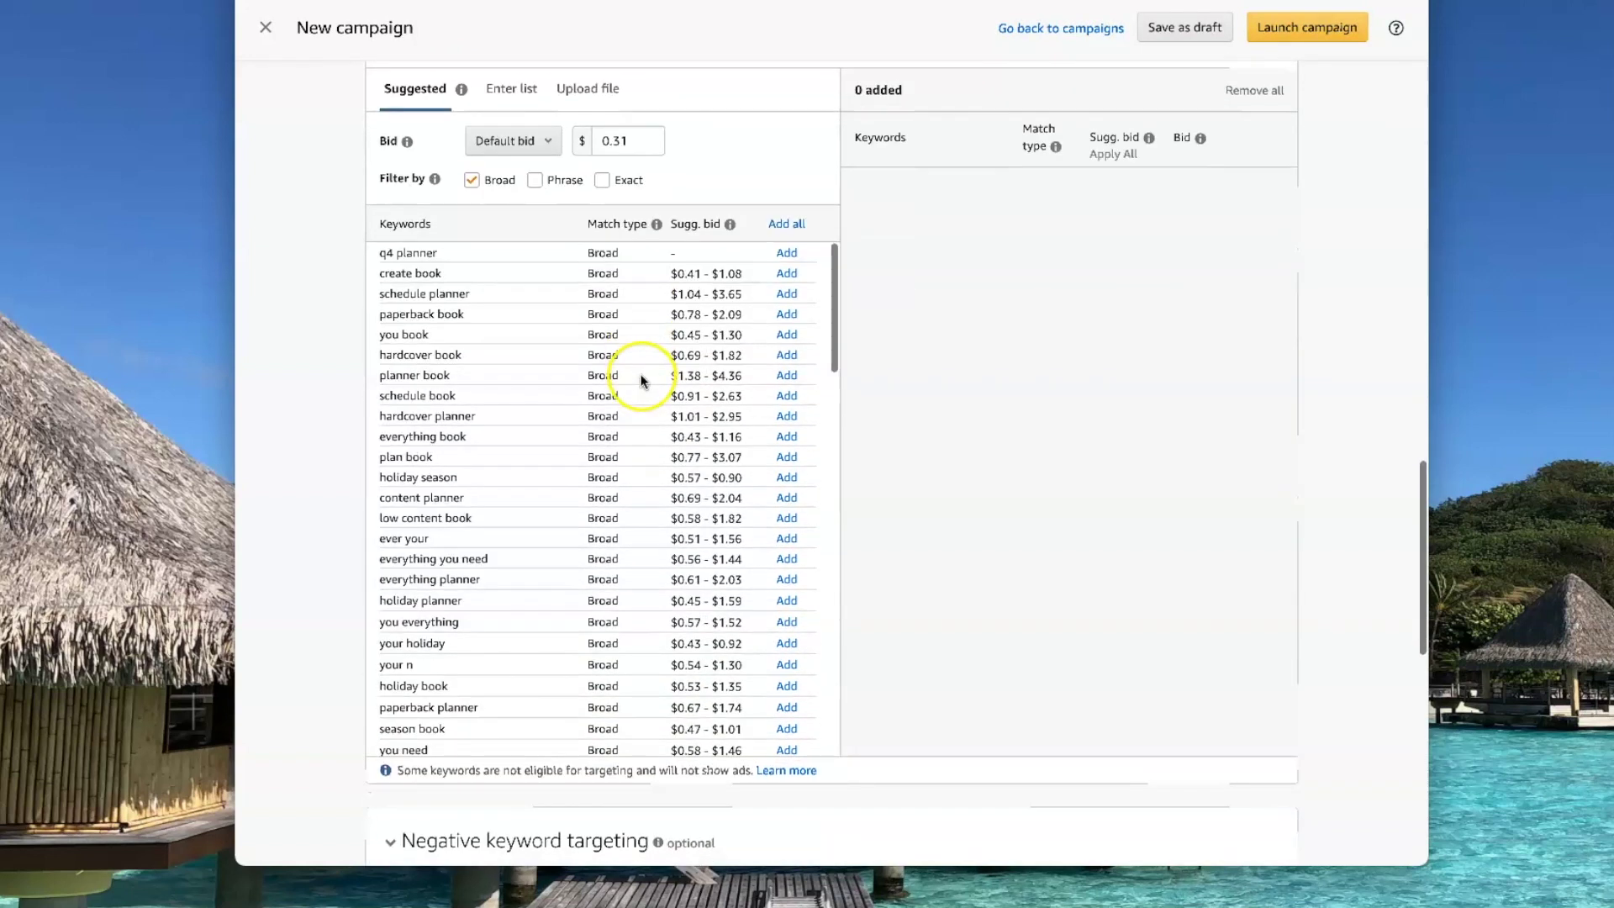
scroll(708, 498, down, 4)
scroll(709, 497, down, 10)
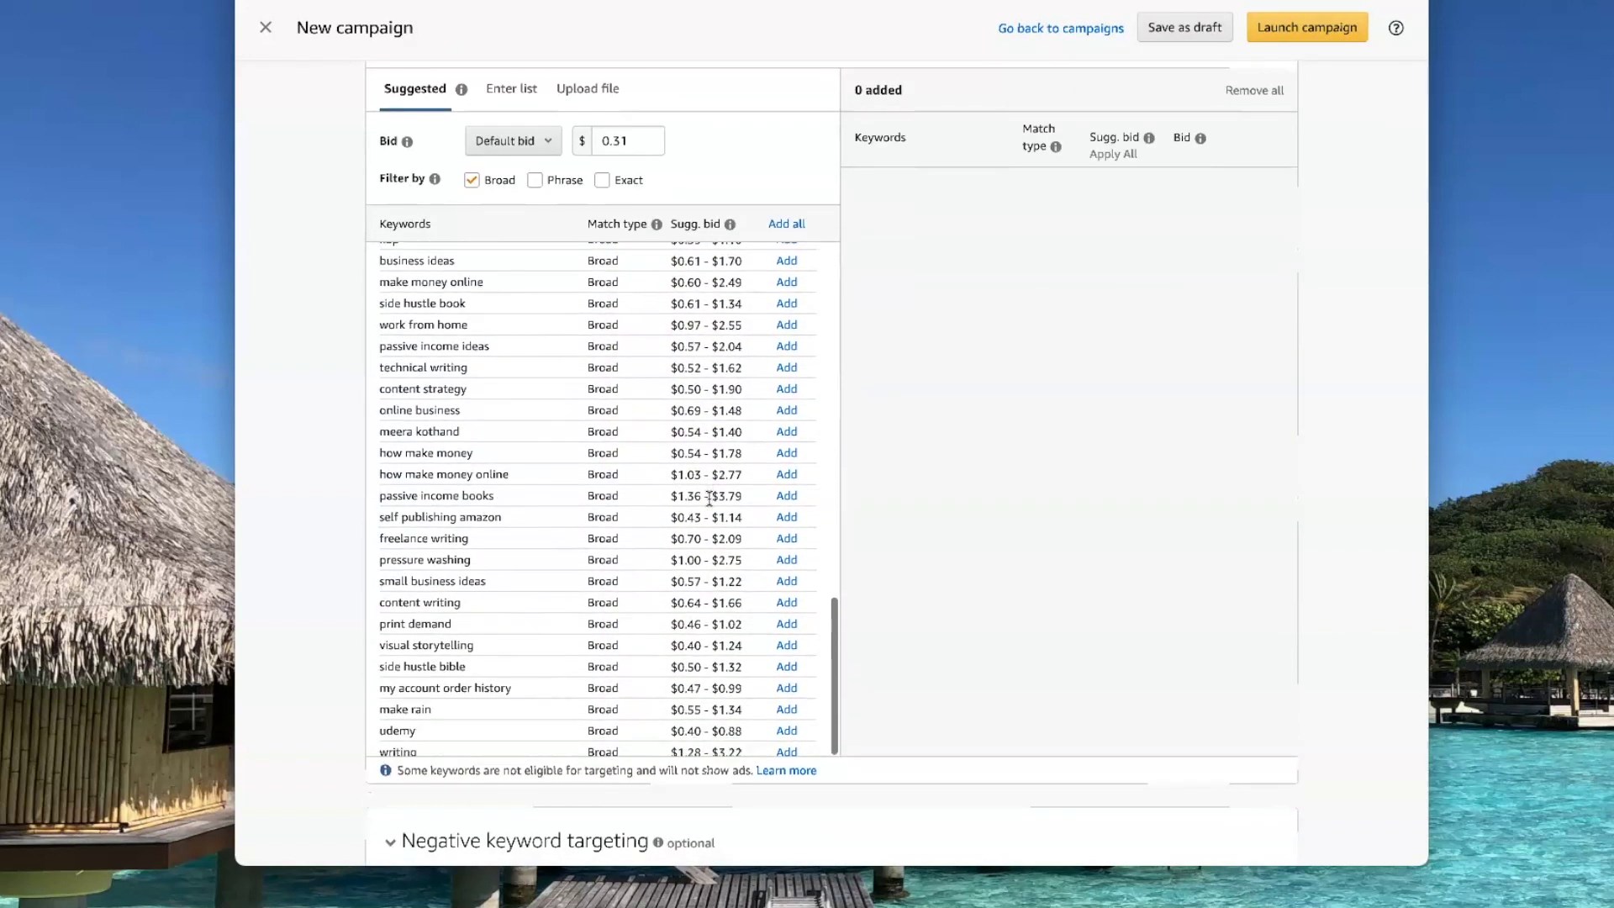
scroll(709, 497, up, 15)
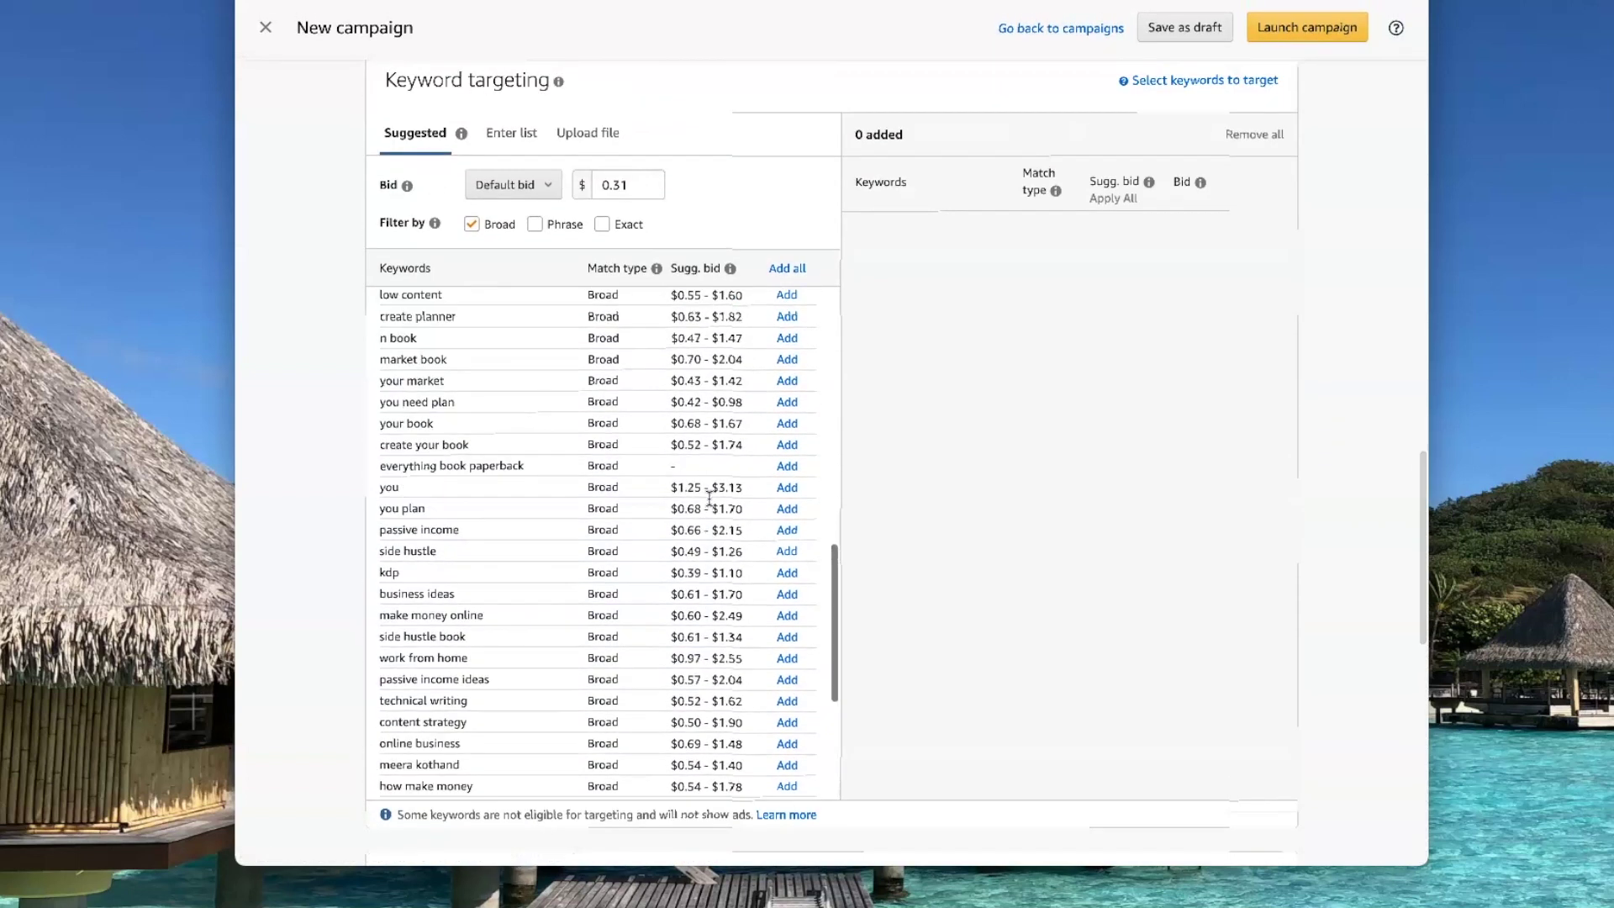
scroll(709, 498, up, 1)
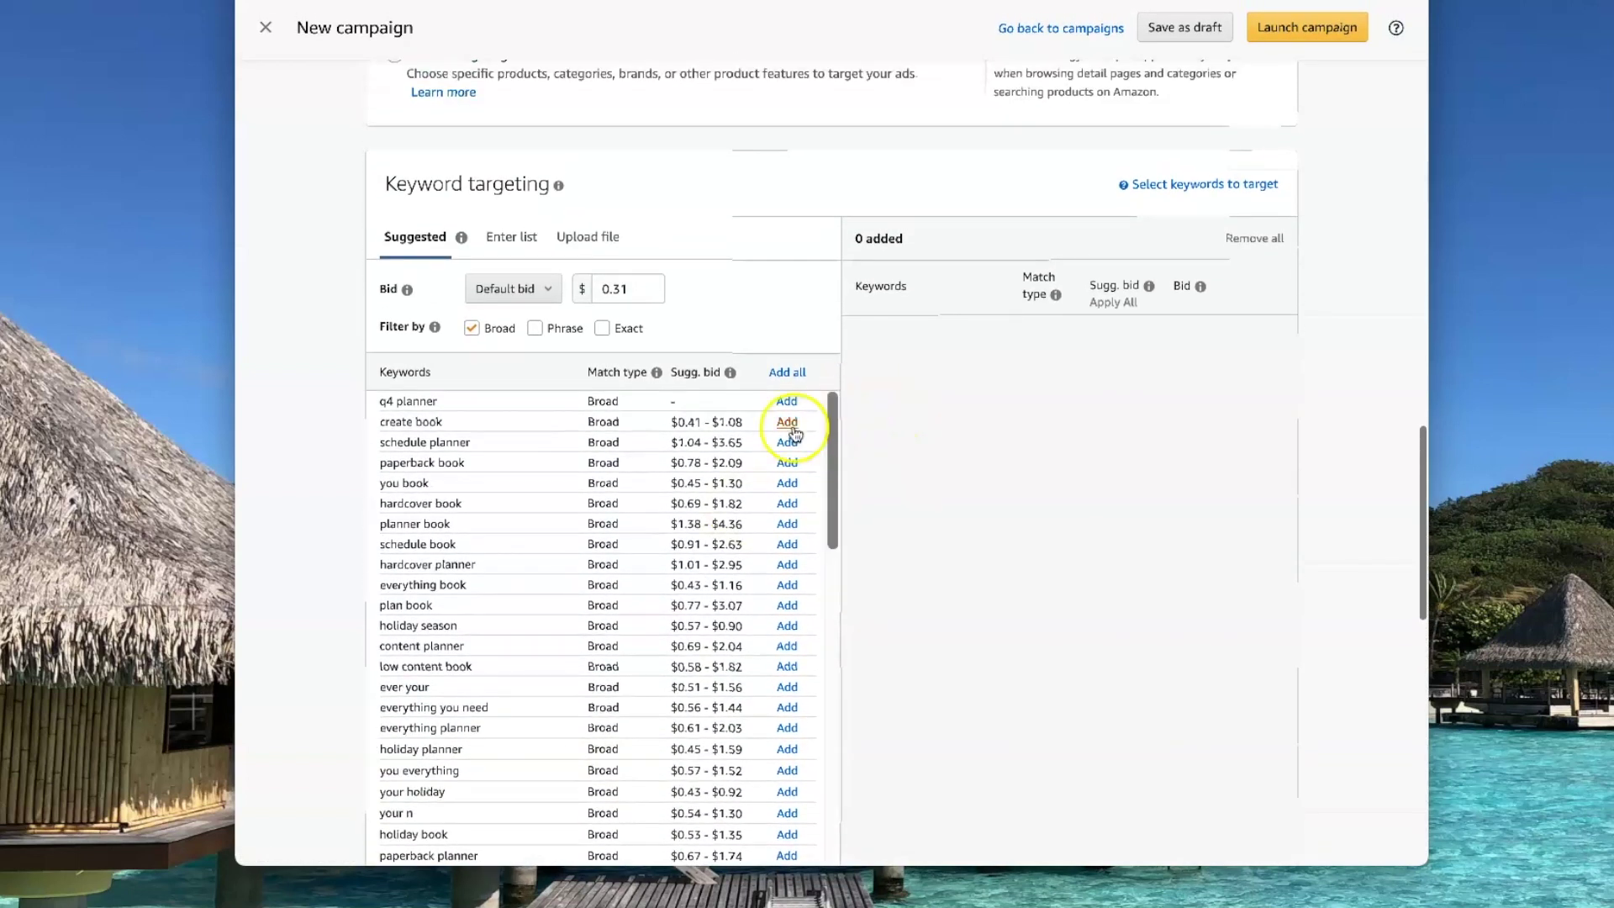
Add suggested broad-match keywords until 22 are targeted, then switch to Enter list
click(548, 401)
click(548, 416)
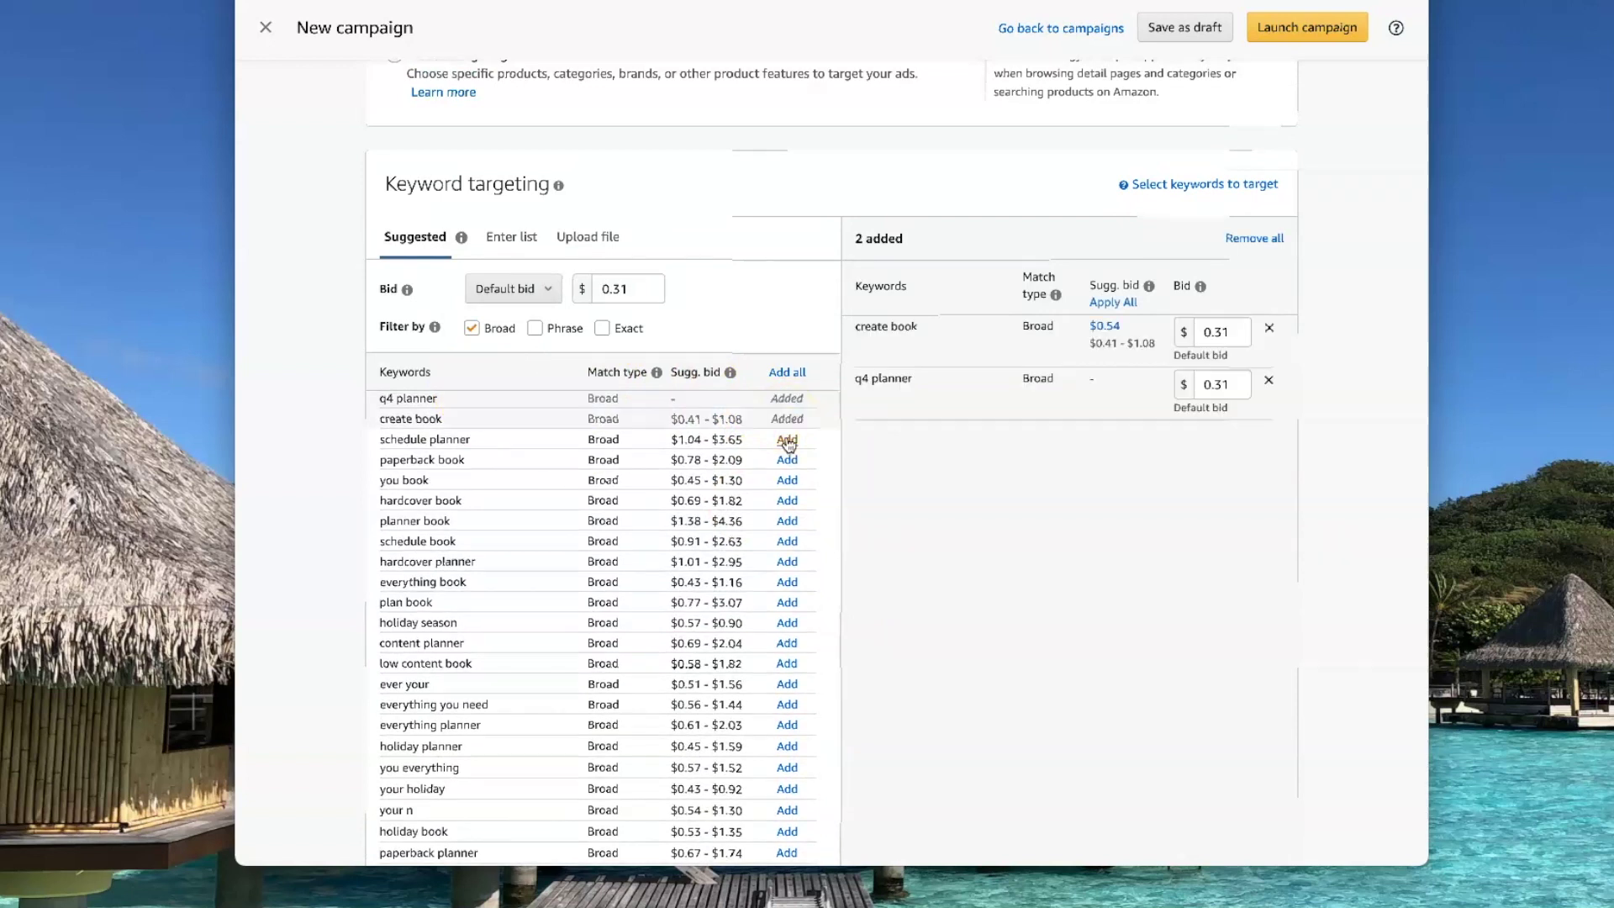
click(482, 660)
scroll(482, 625, down, 5)
click(511, 515)
click(511, 538)
click(786, 558)
scroll(786, 588, down, 3)
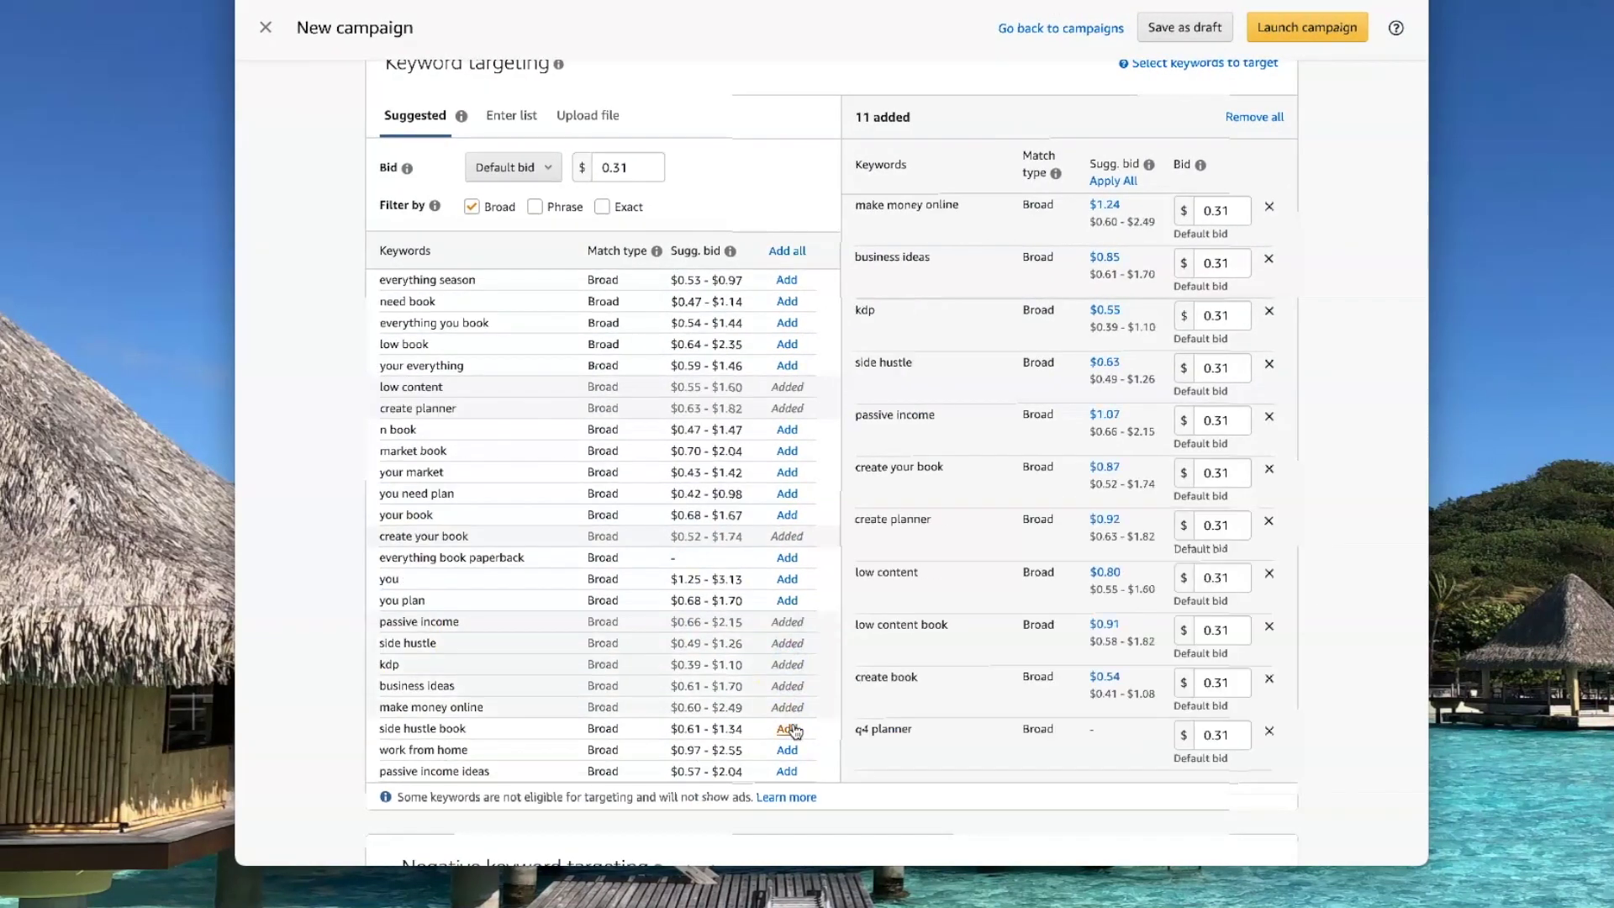
click(787, 588)
scroll(792, 587, down, 3)
click(793, 720)
scroll(792, 720, down, 3)
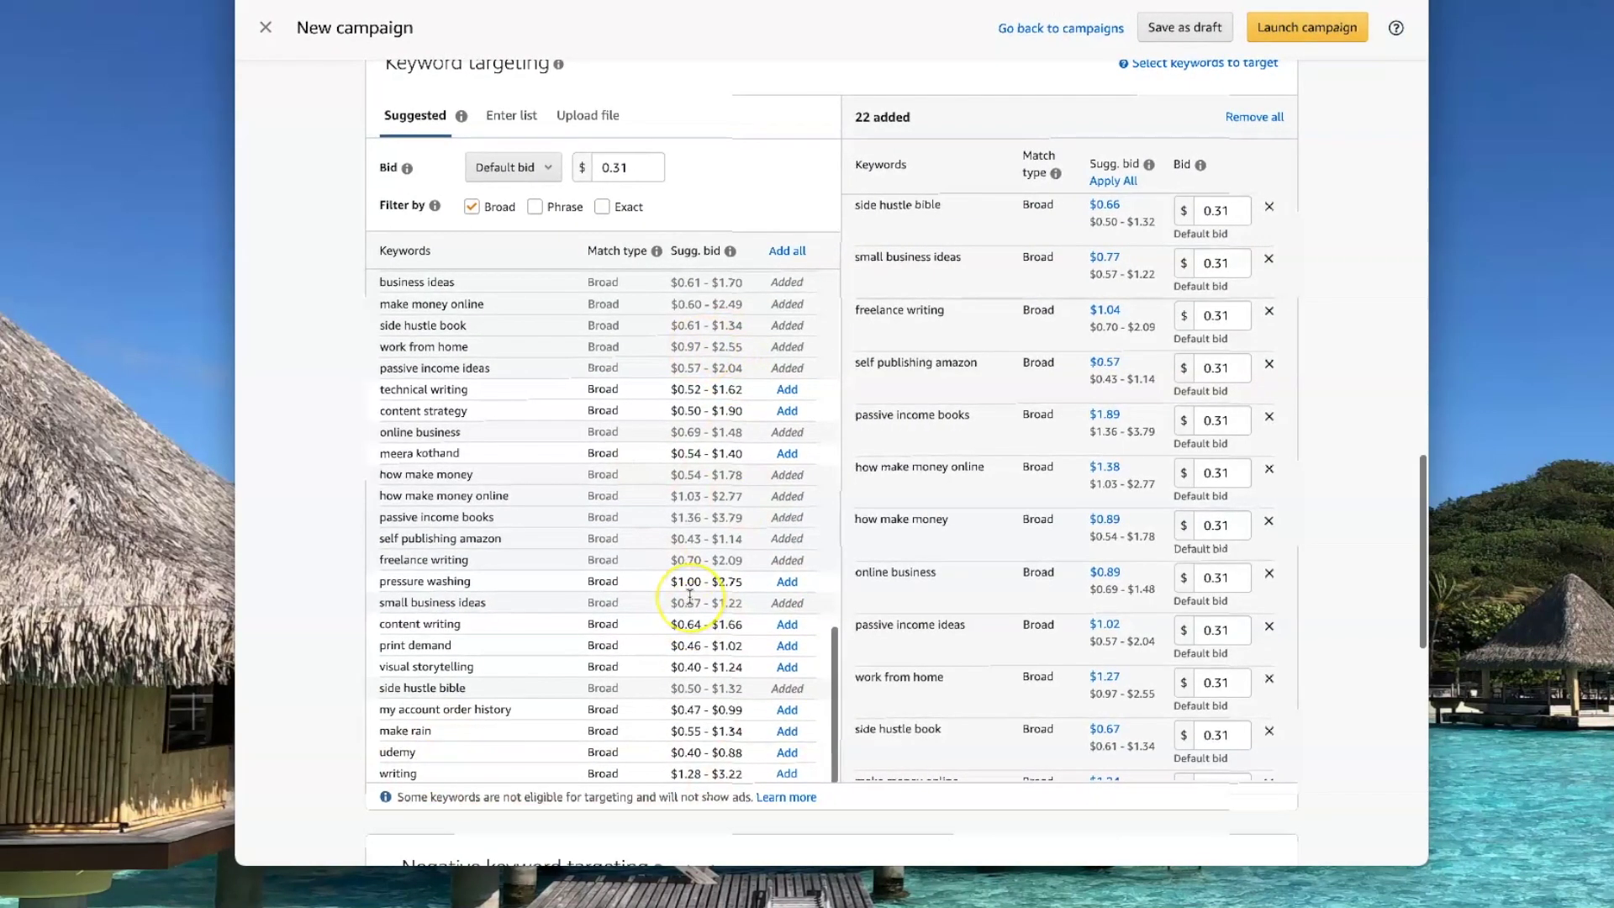
scroll(691, 609, up, 10)
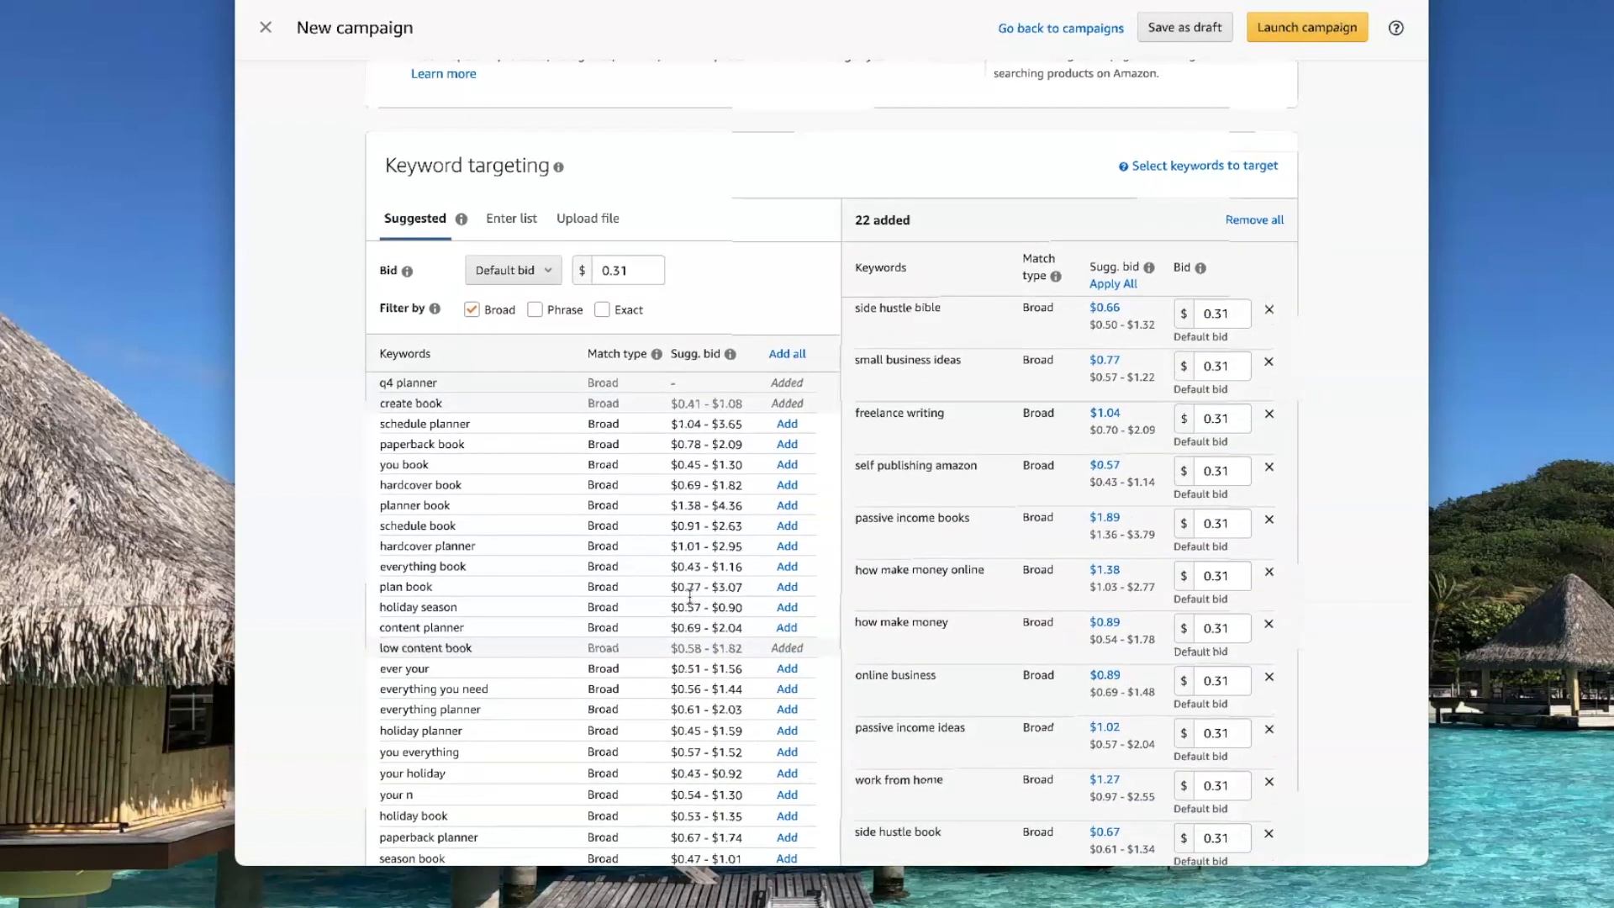
click(511, 218)
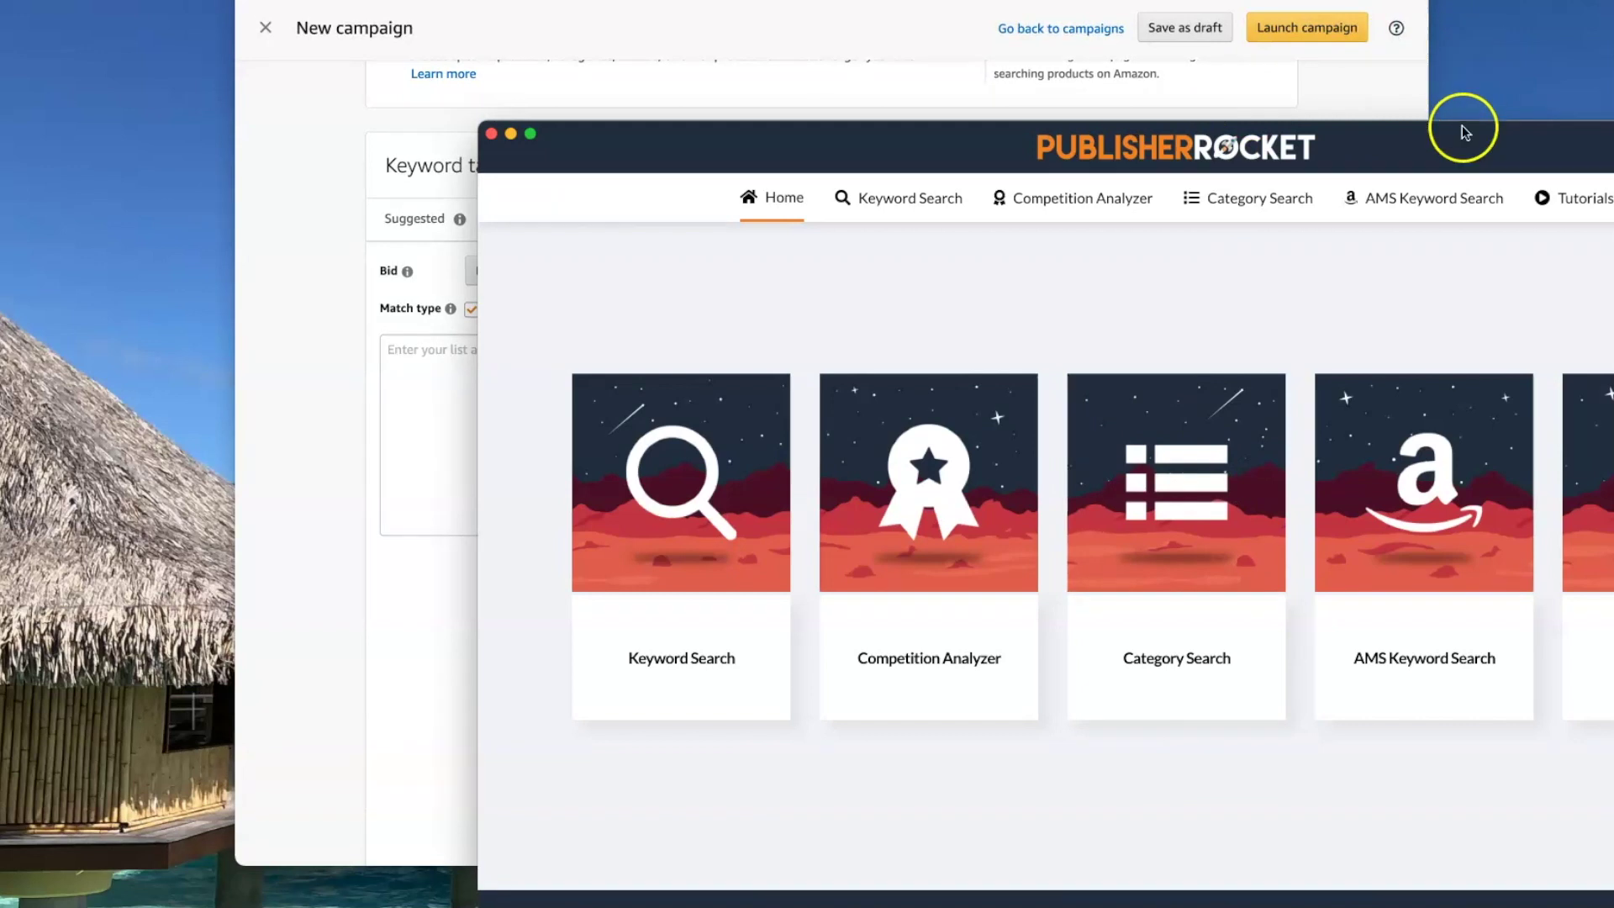
Run a Publisher Rocket AMS Keyword Search for 'low content publishing'
drag(1458, 130, 1107, 81)
click(1094, 509)
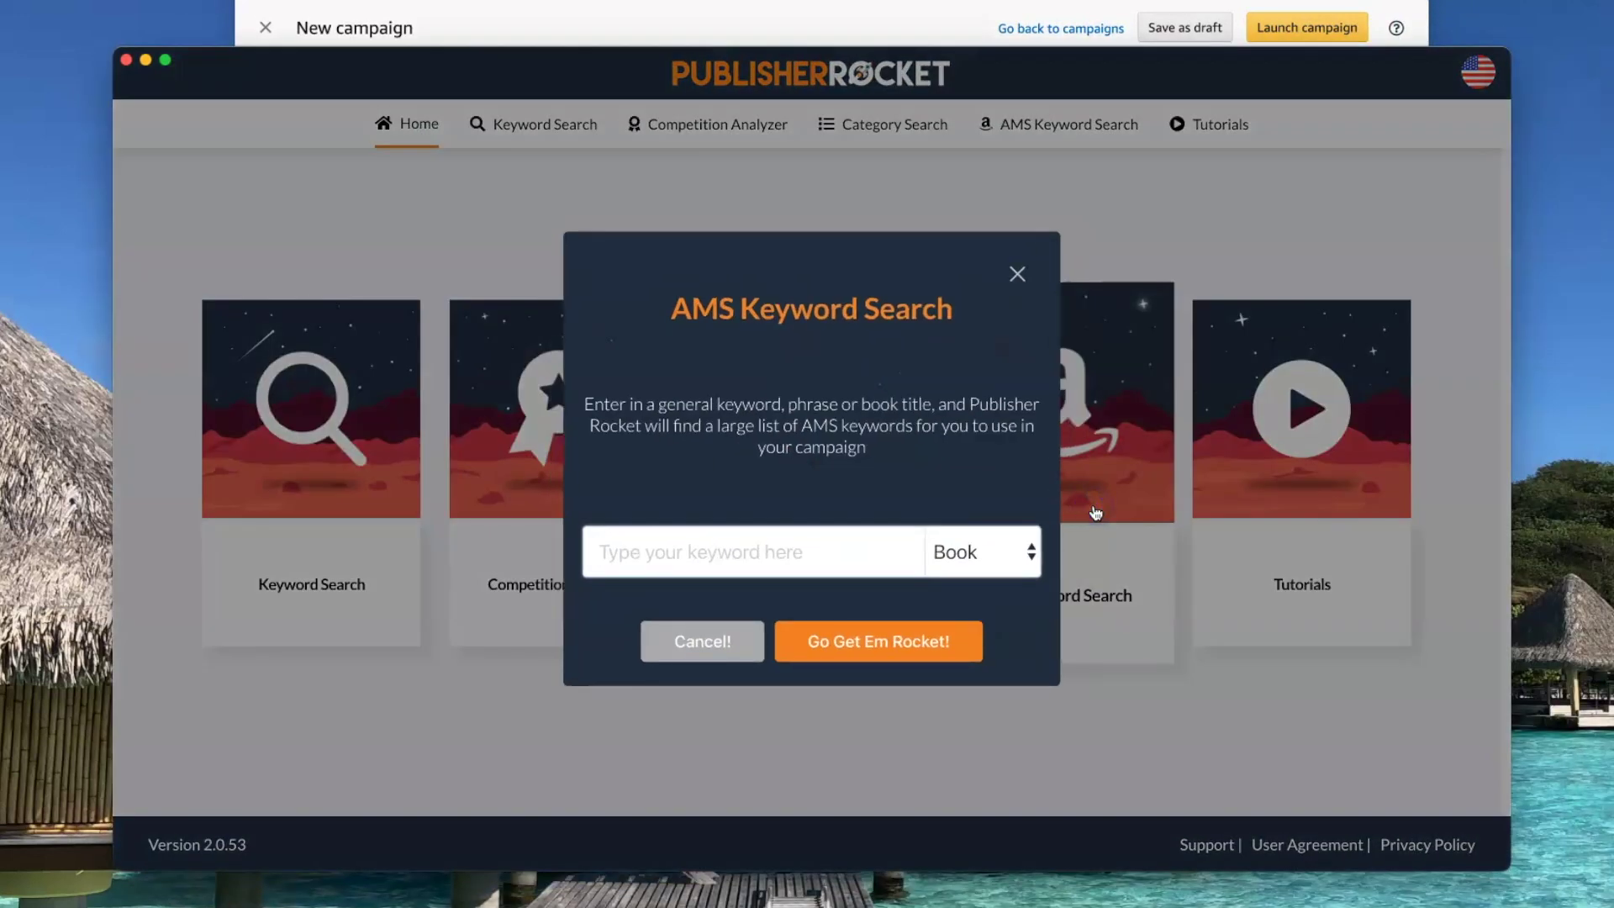
click(850, 563)
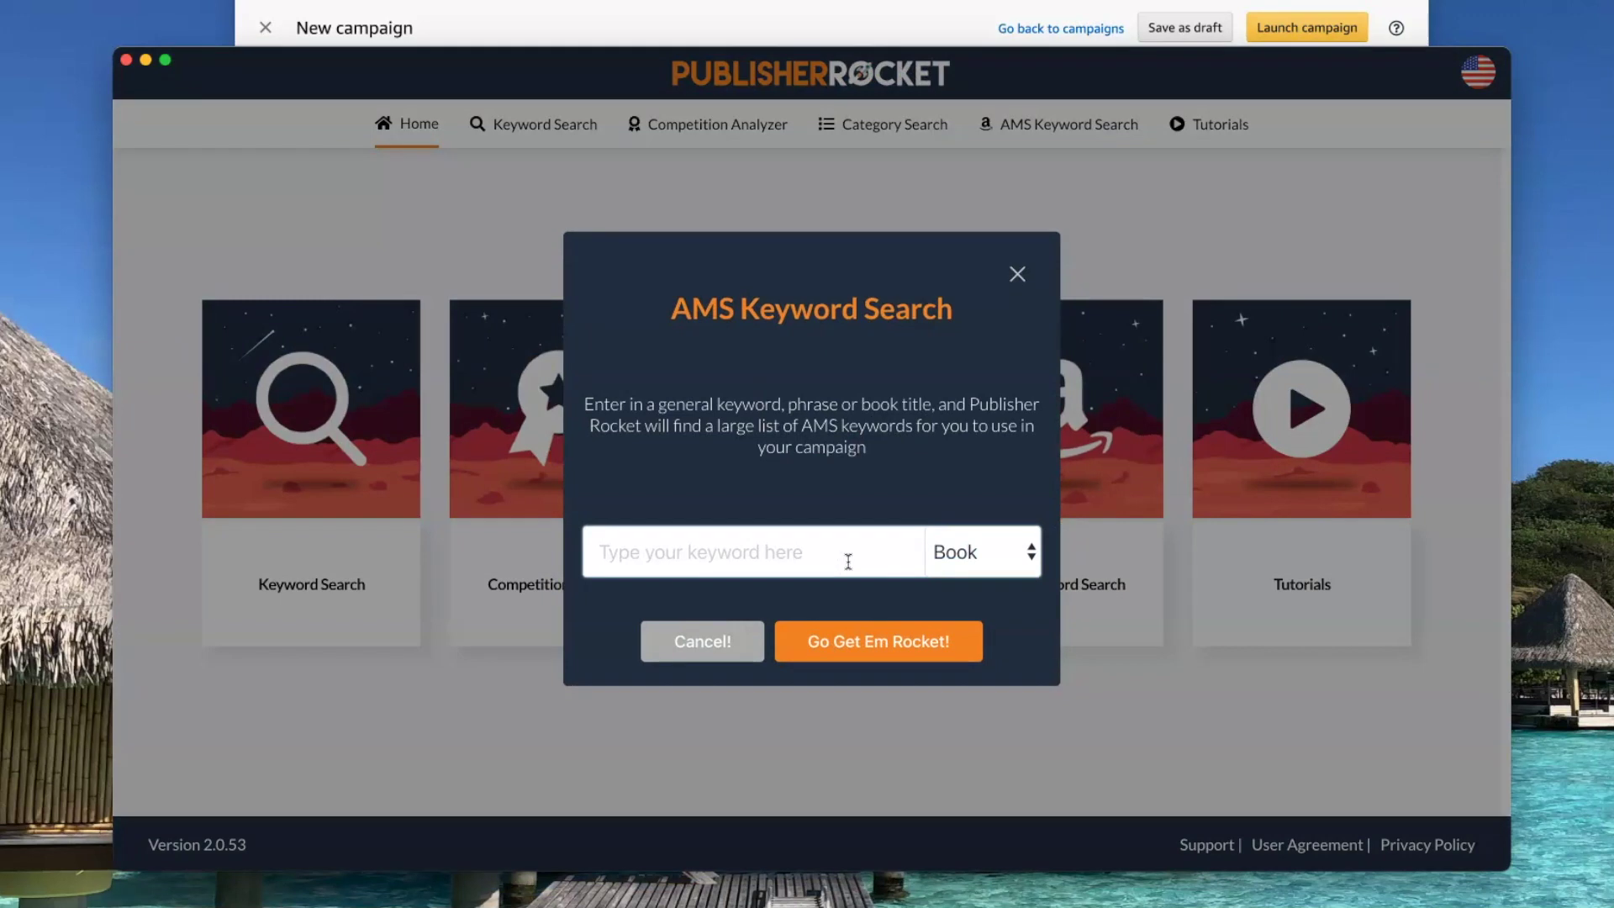
text(low content publishing)
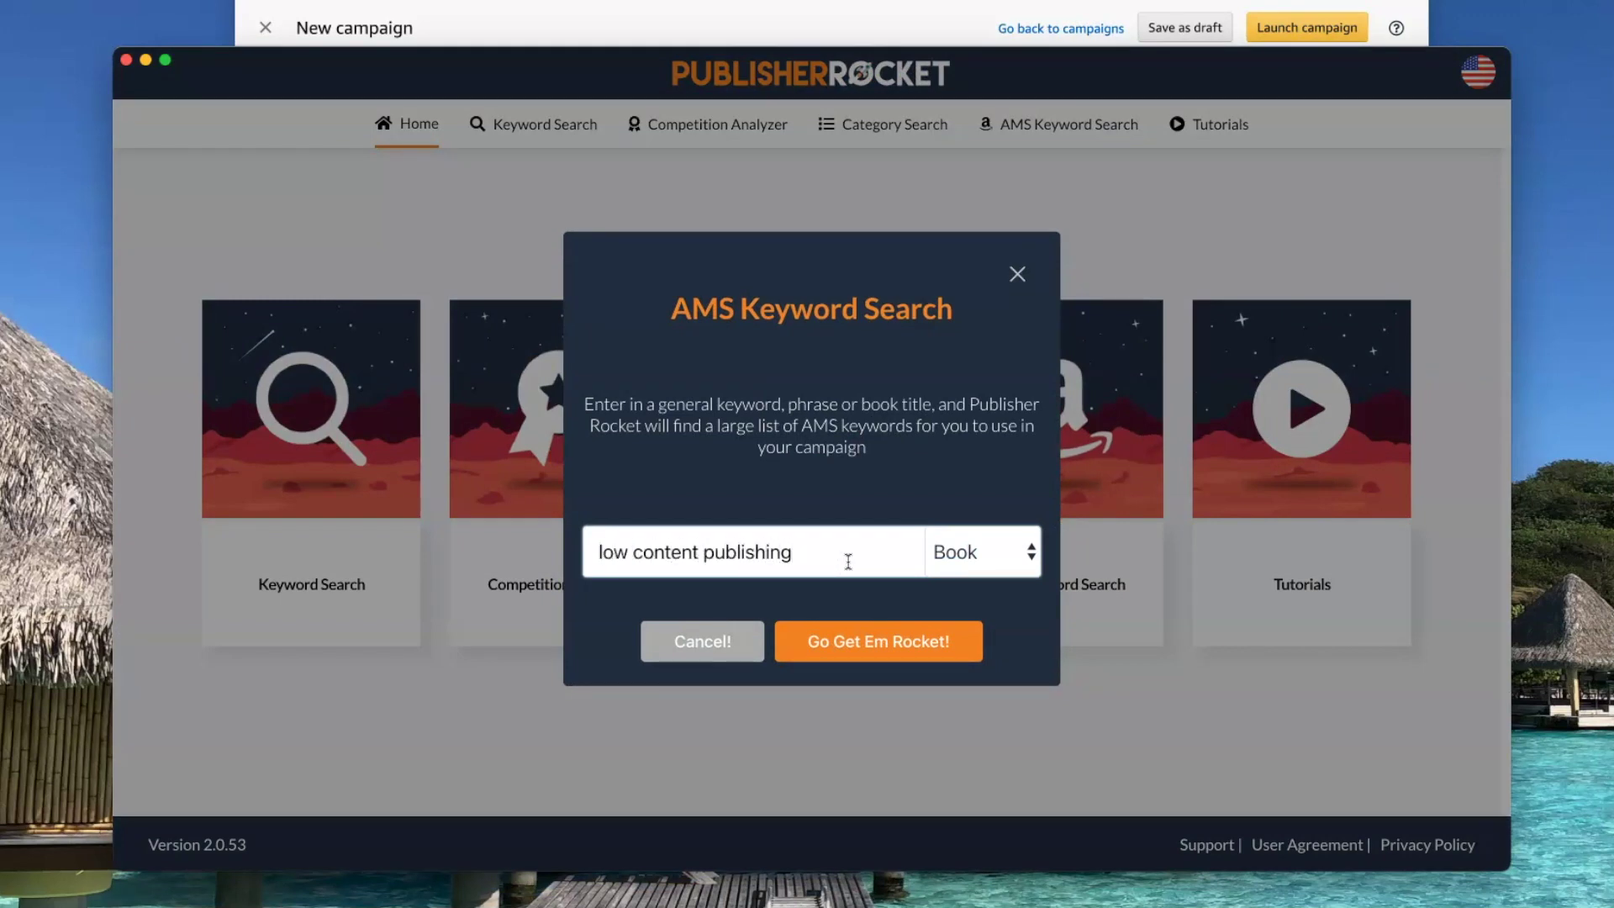
key(Return)
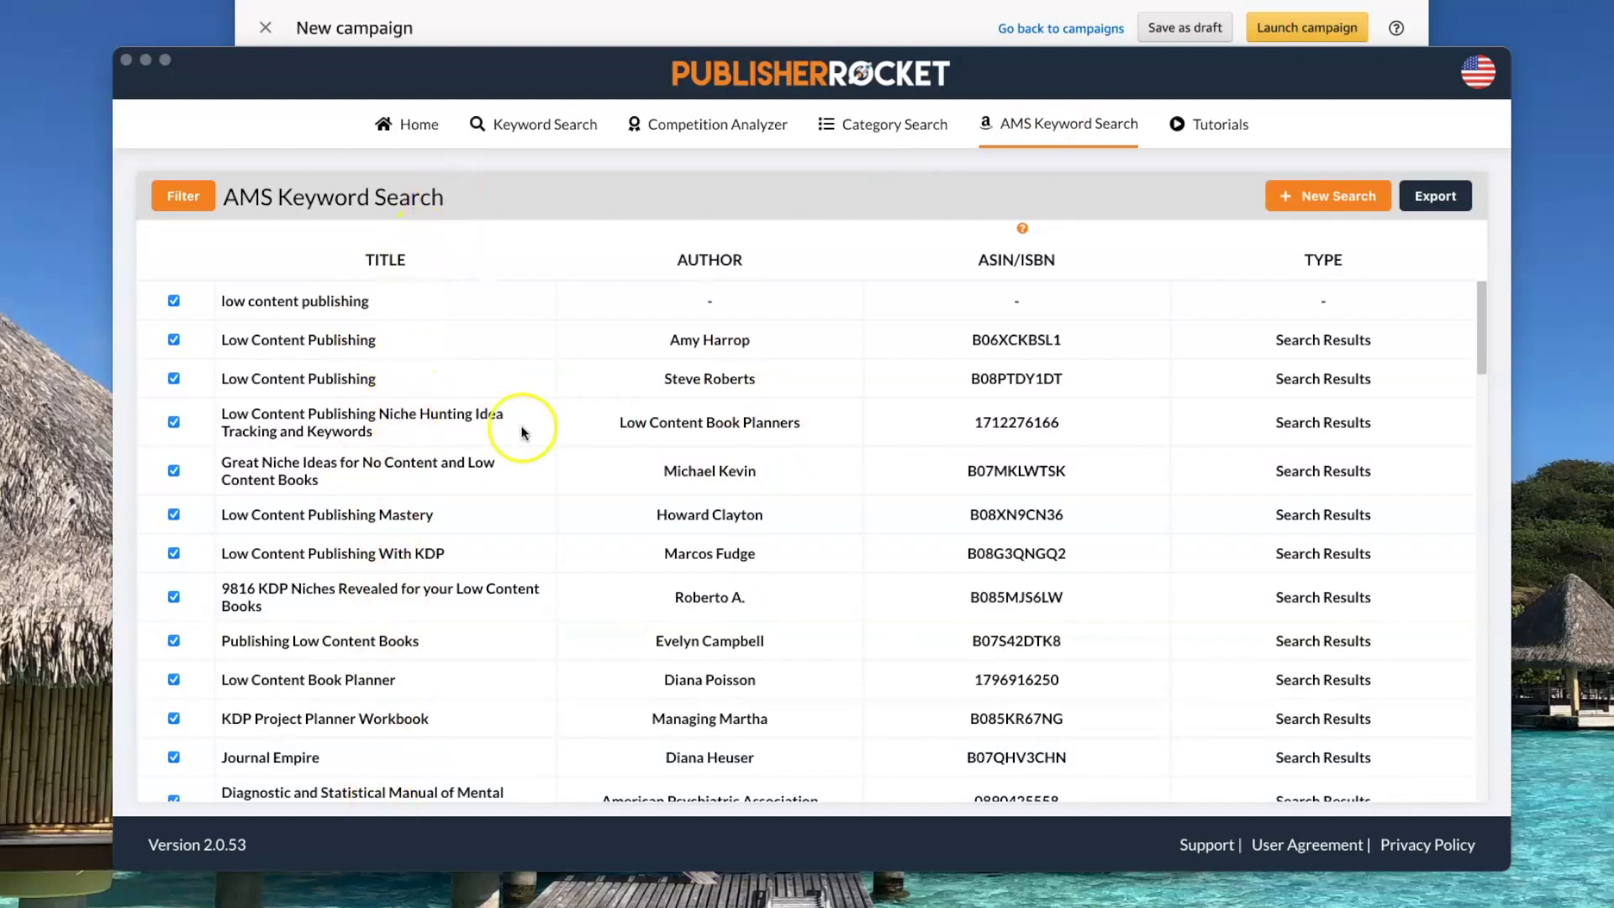
Uncheck the Diagnostic and Statistical Manual and MCAT review results
scroll(407, 439, down, 1)
scroll(408, 439, down, 5)
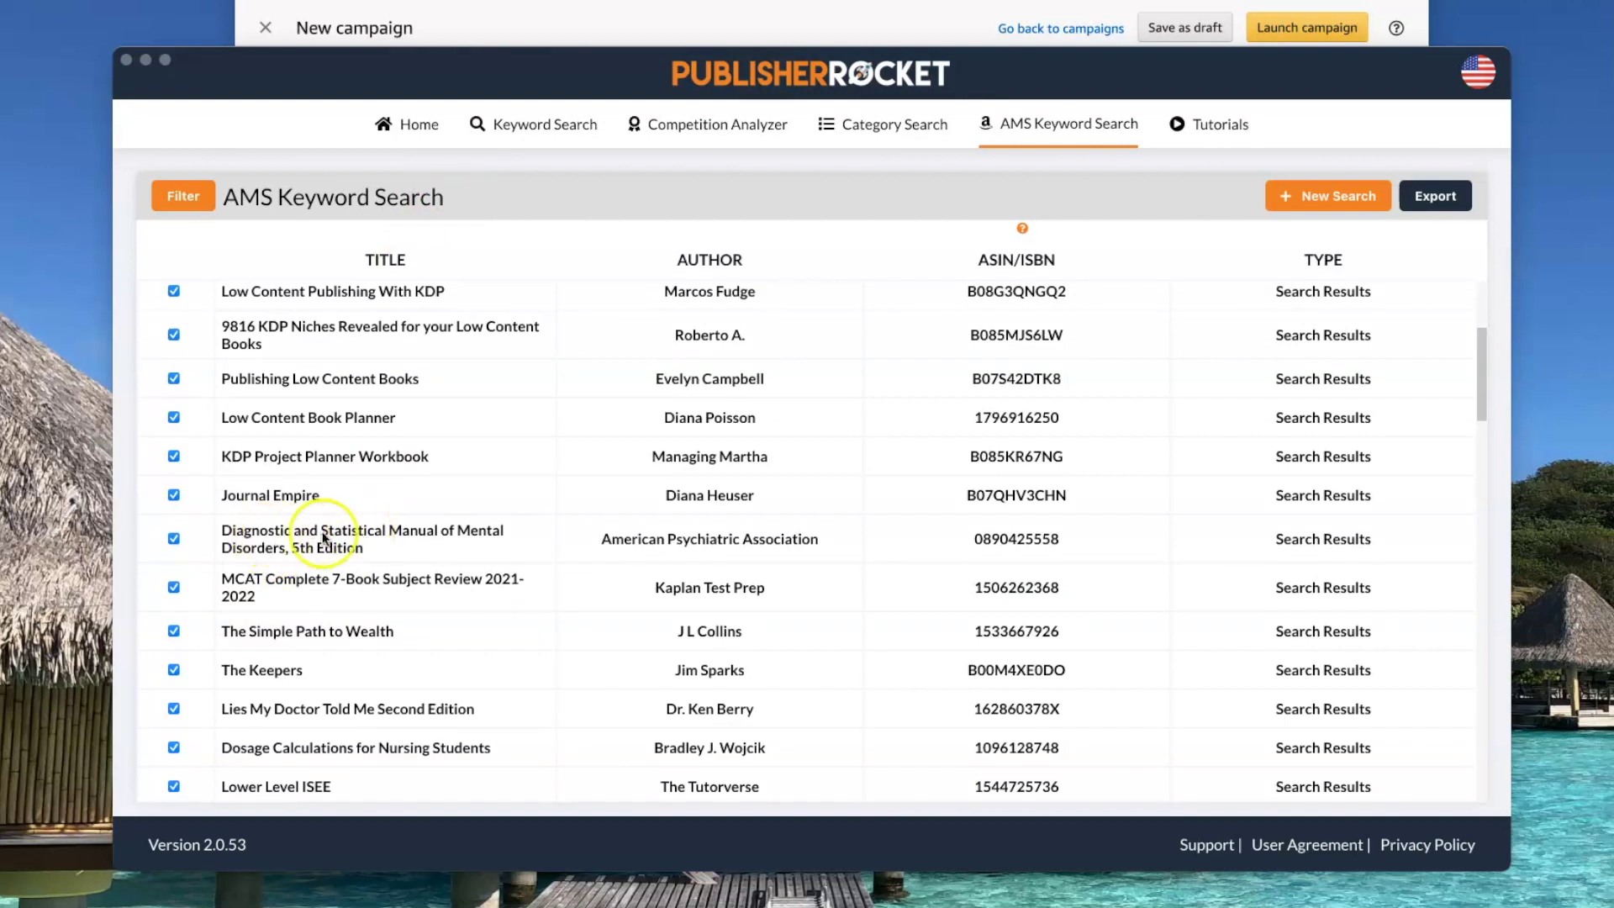
click(174, 540)
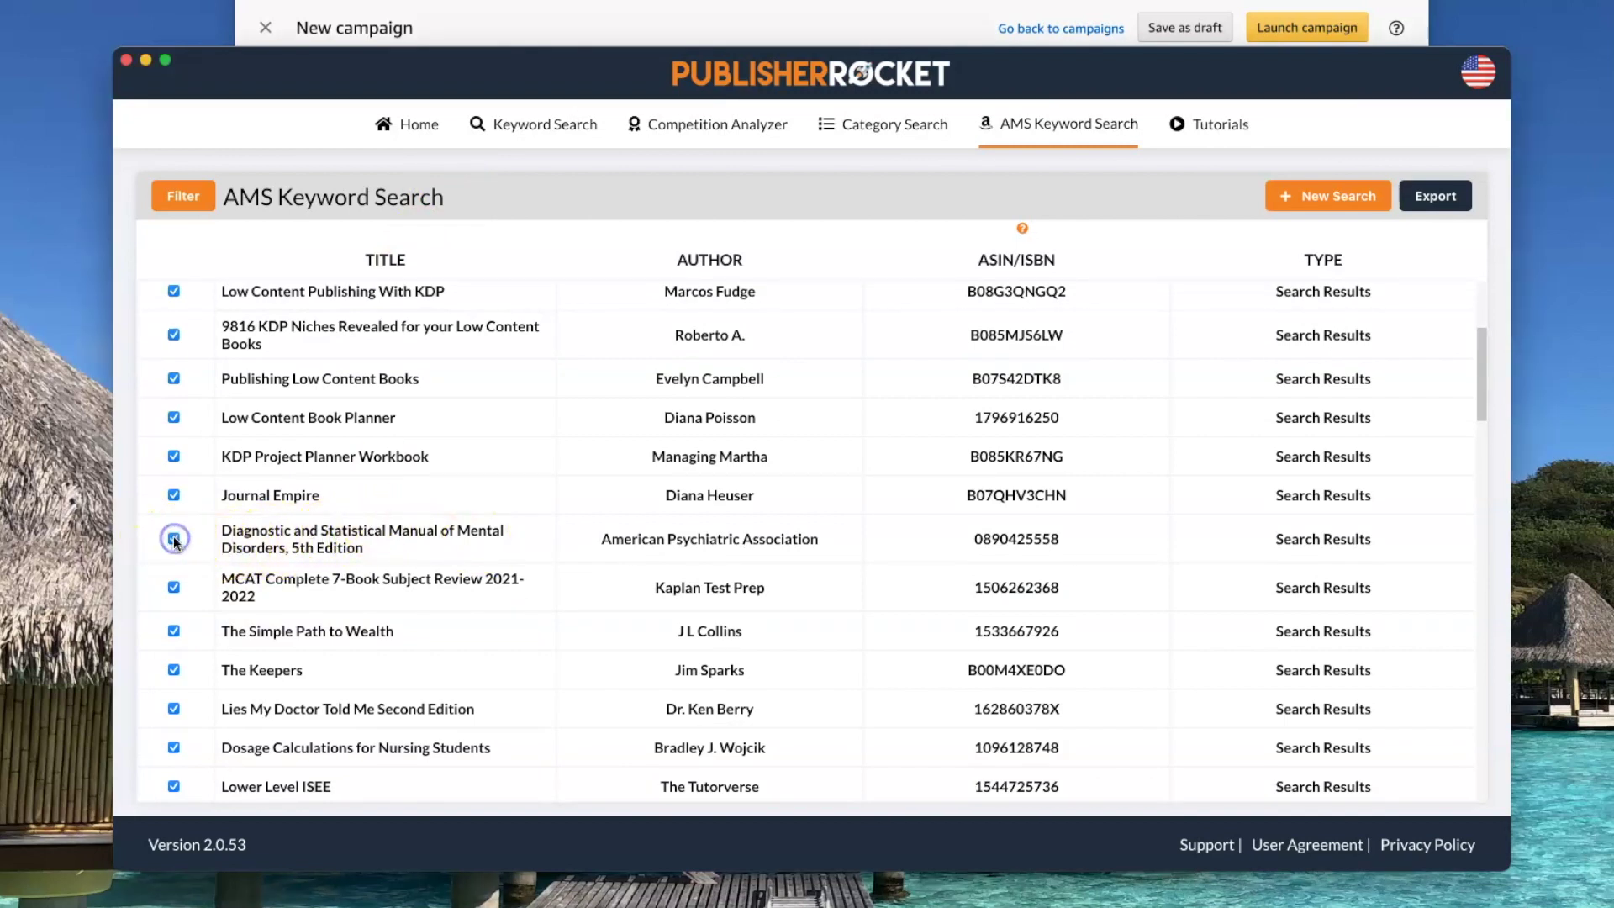
click(173, 587)
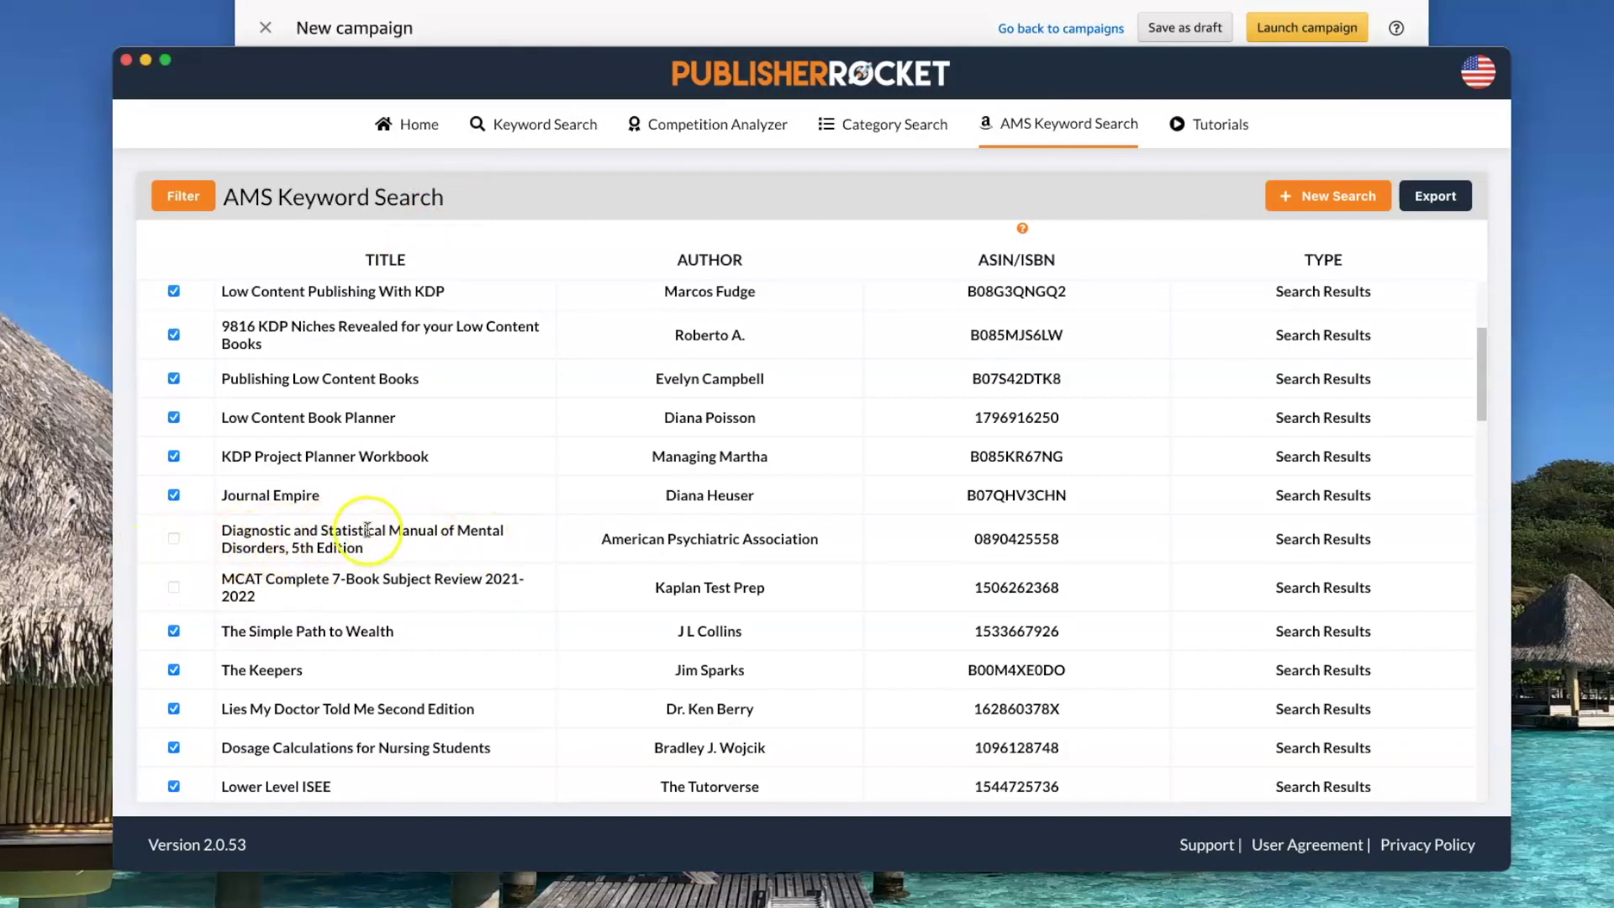
scroll(367, 530, down, 15)
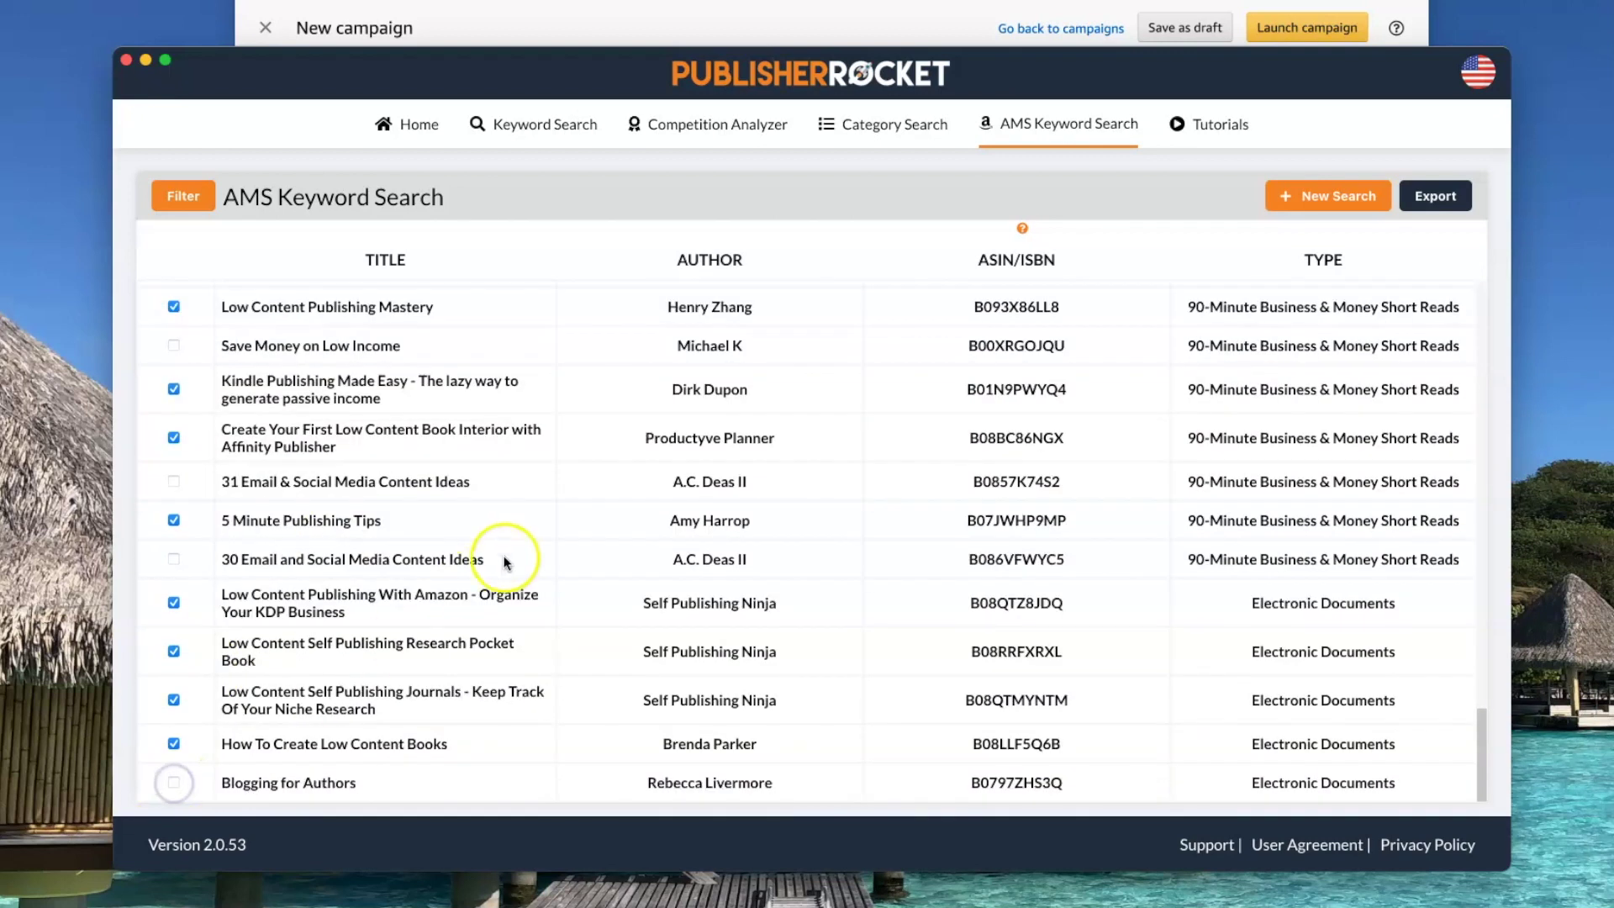
scroll(505, 561, up, 15)
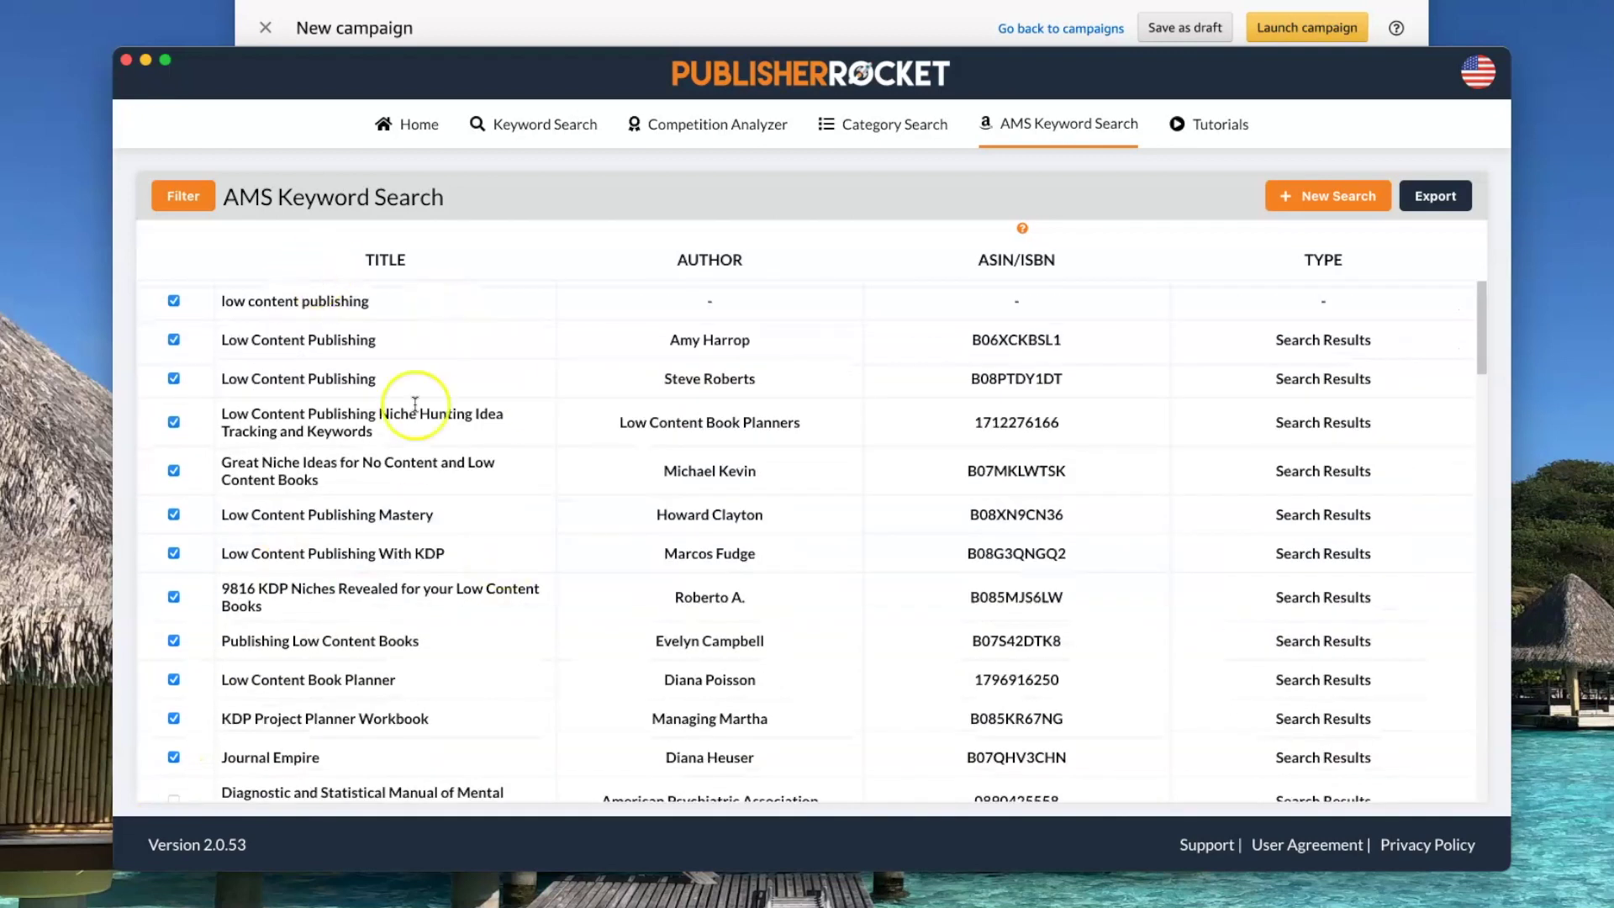
Export the checked keywords to the Desktop and select column A titles through row 76 in Numbers
click(1432, 199)
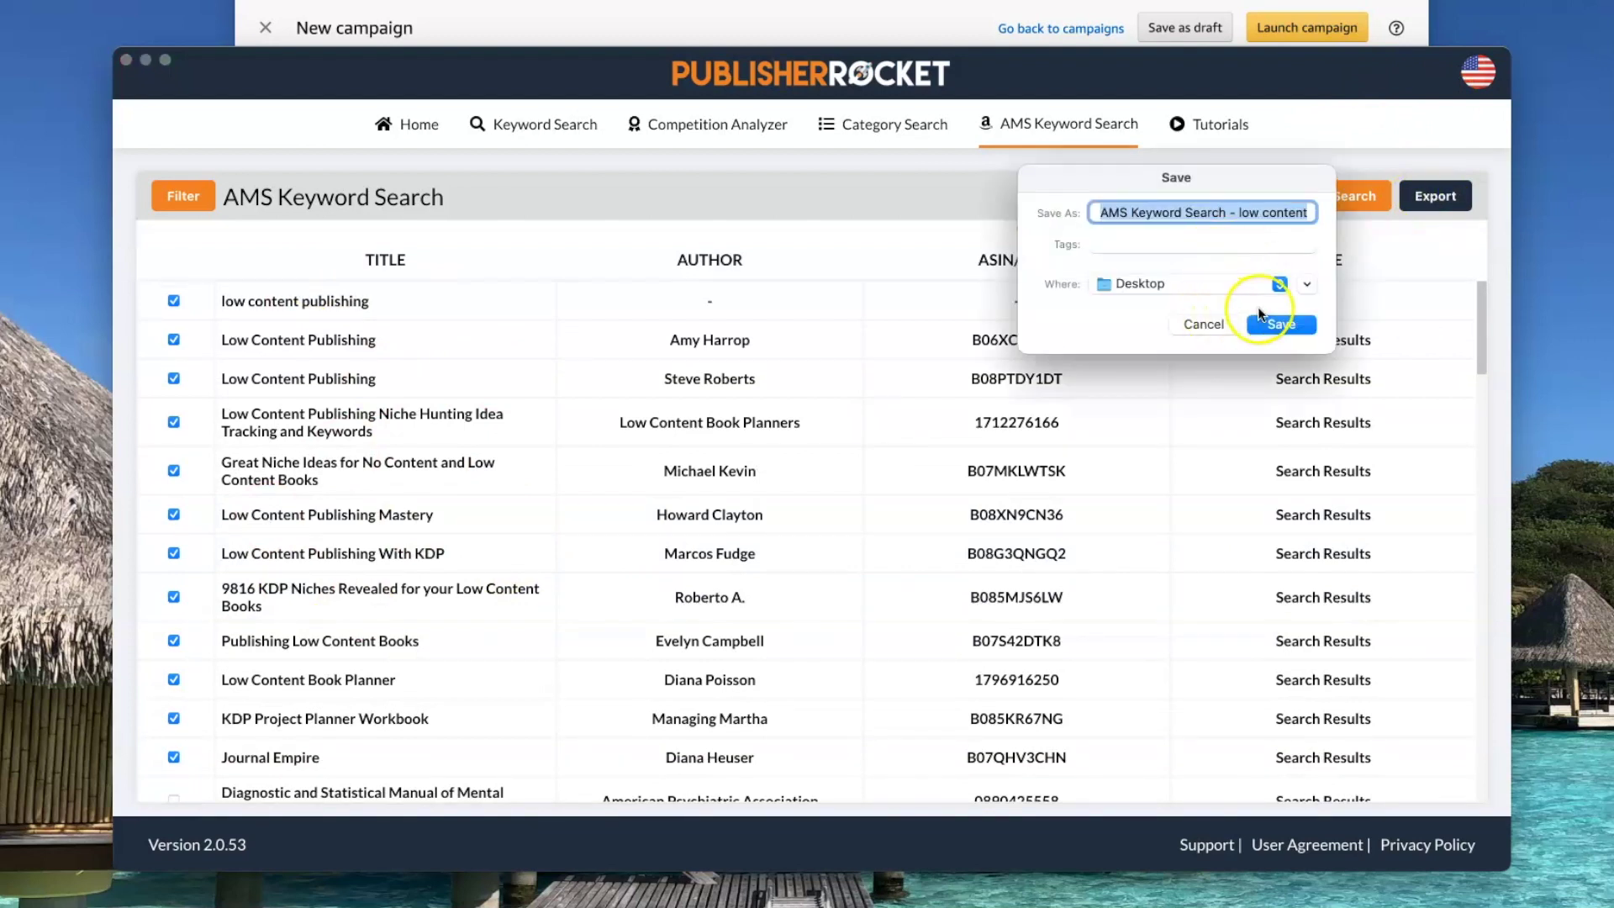
click(1273, 326)
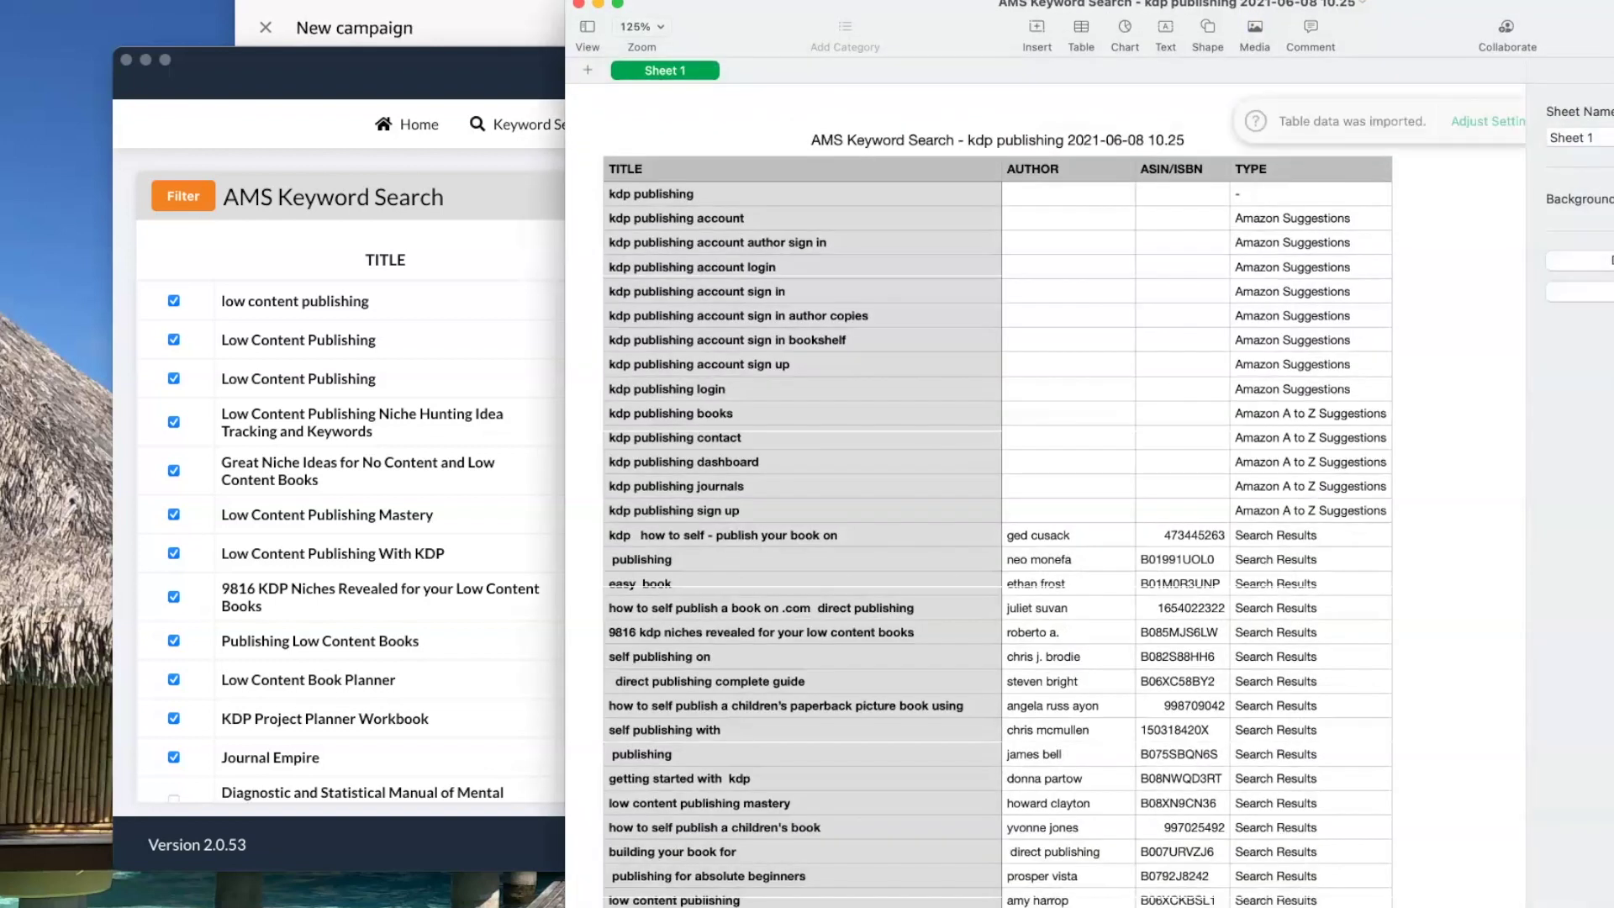
click(870, 193)
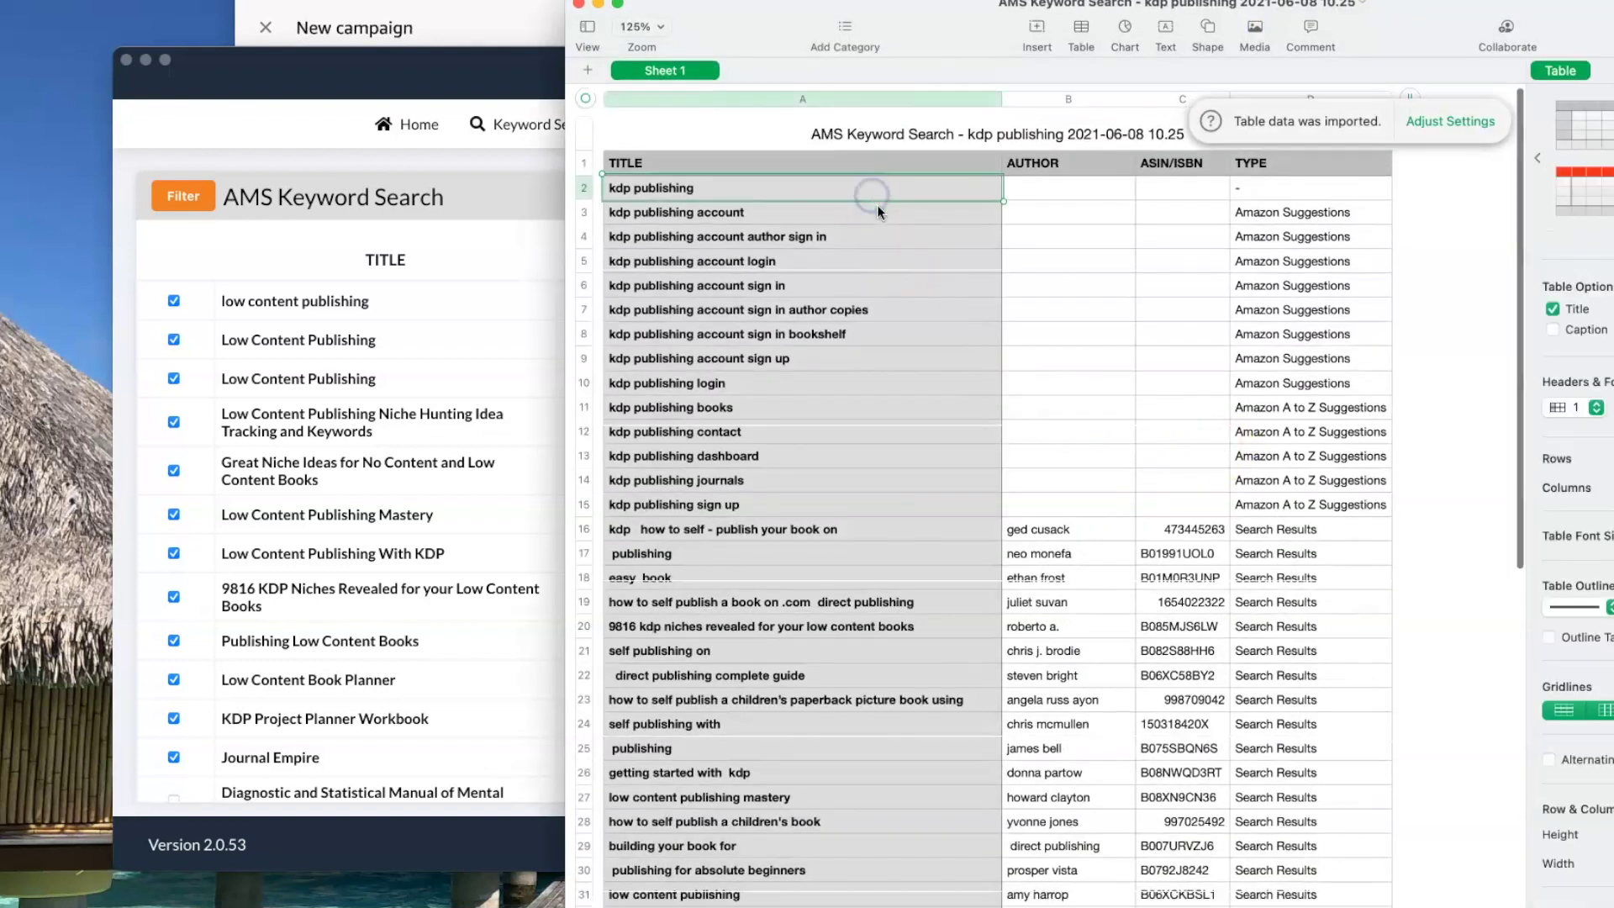
scroll(876, 204, down, 15)
drag(800, 708, 800, 702)
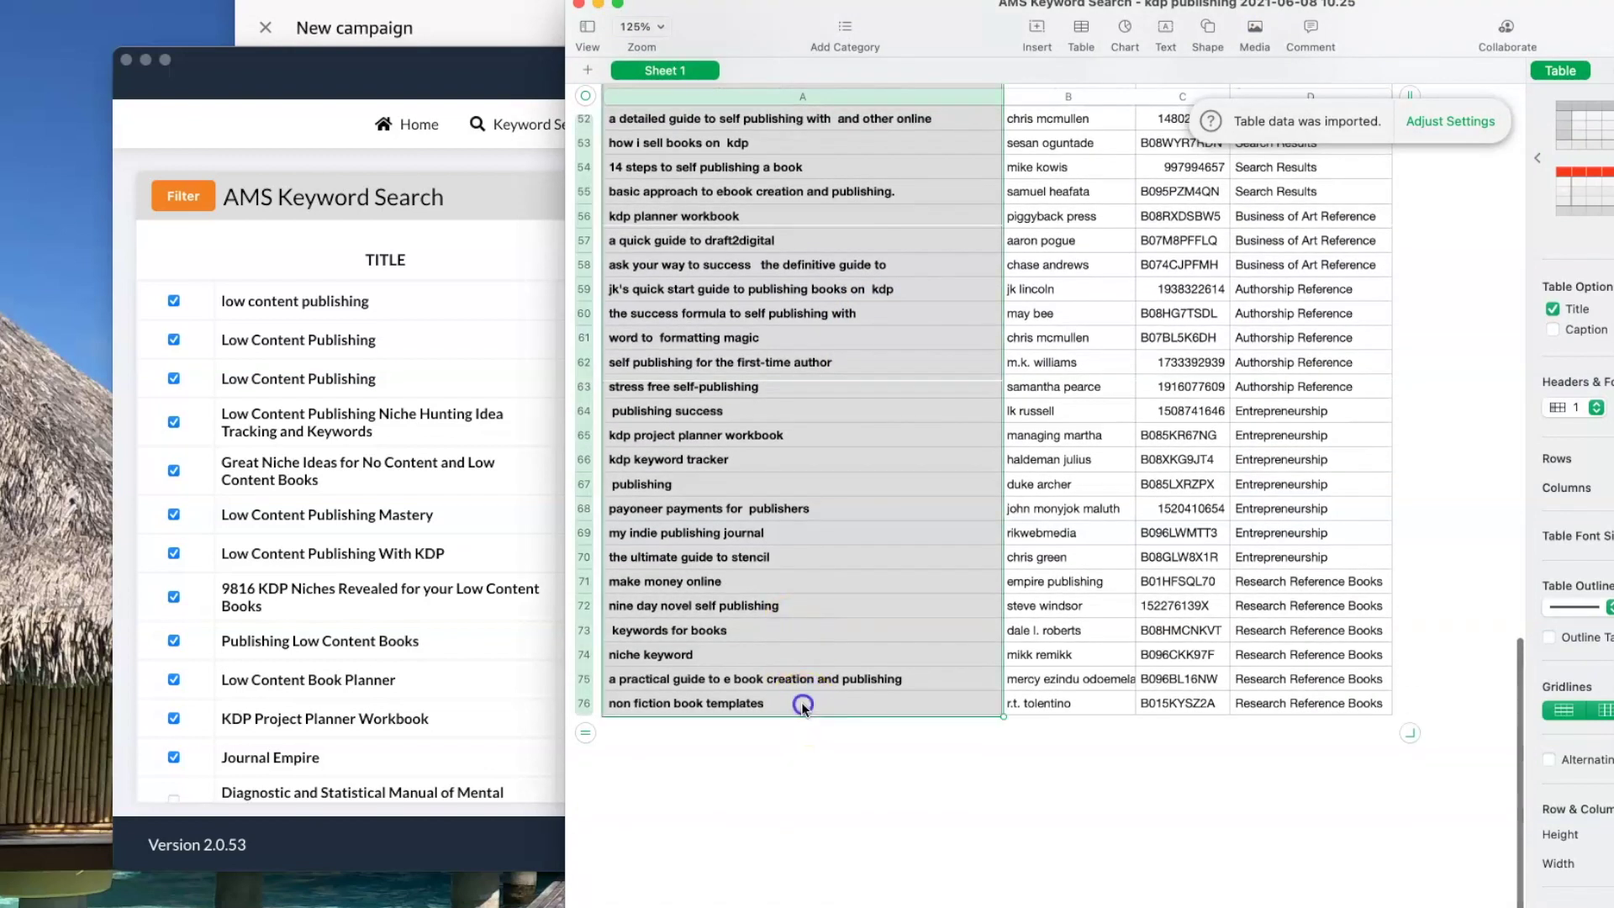
Paste the copied titles into the keyword list and add them, reaching 88 targeted keywords
click(370, 29)
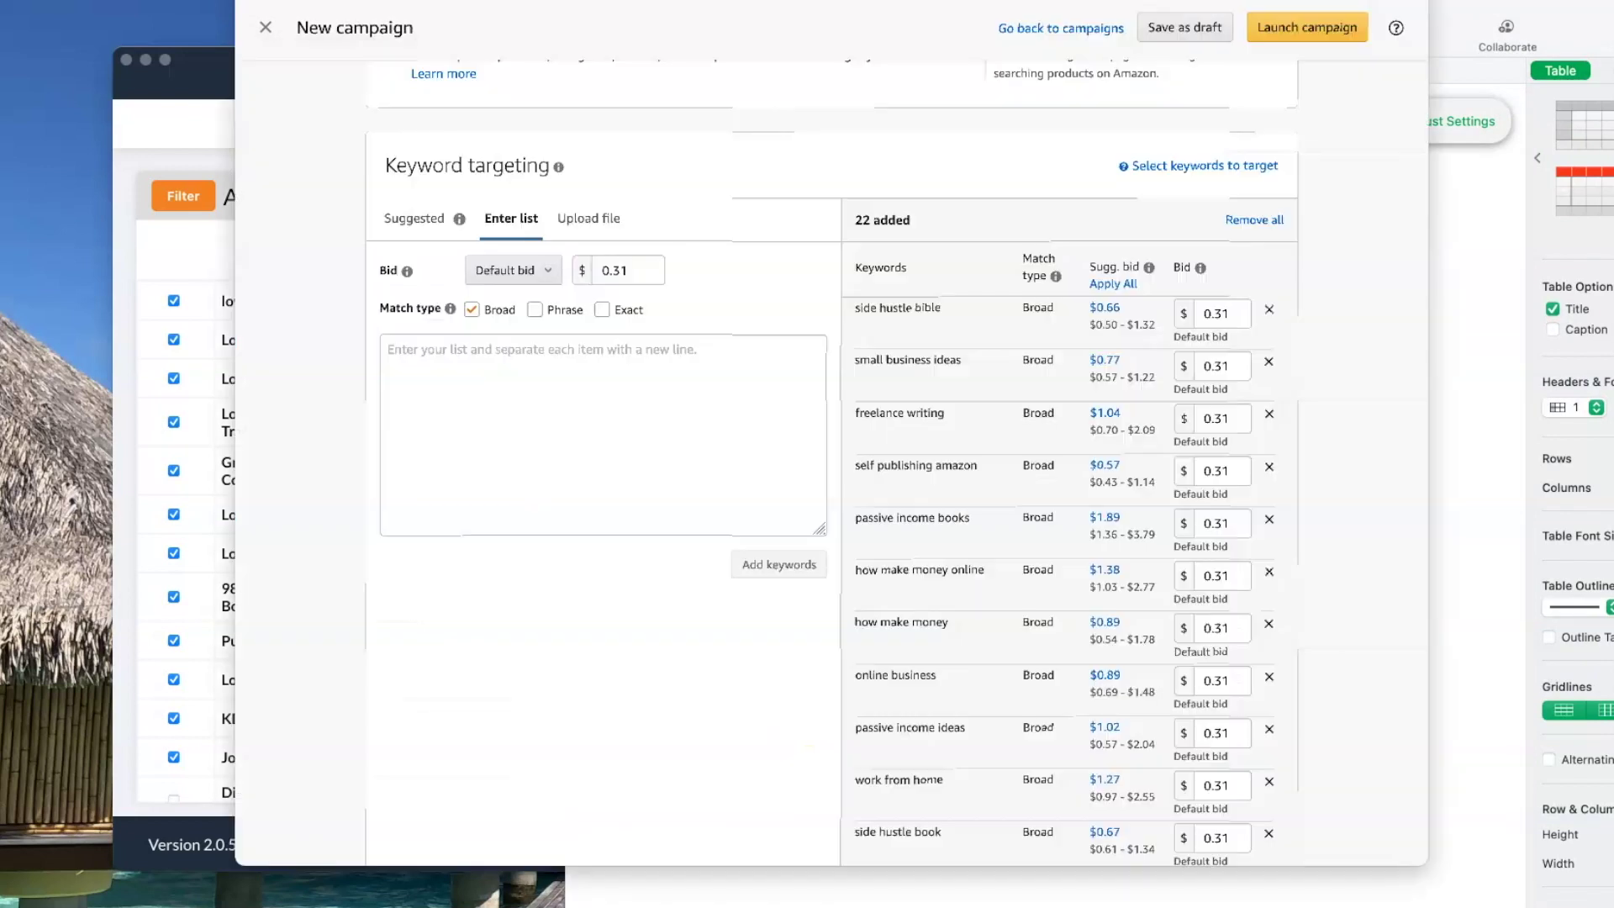
click(507, 362)
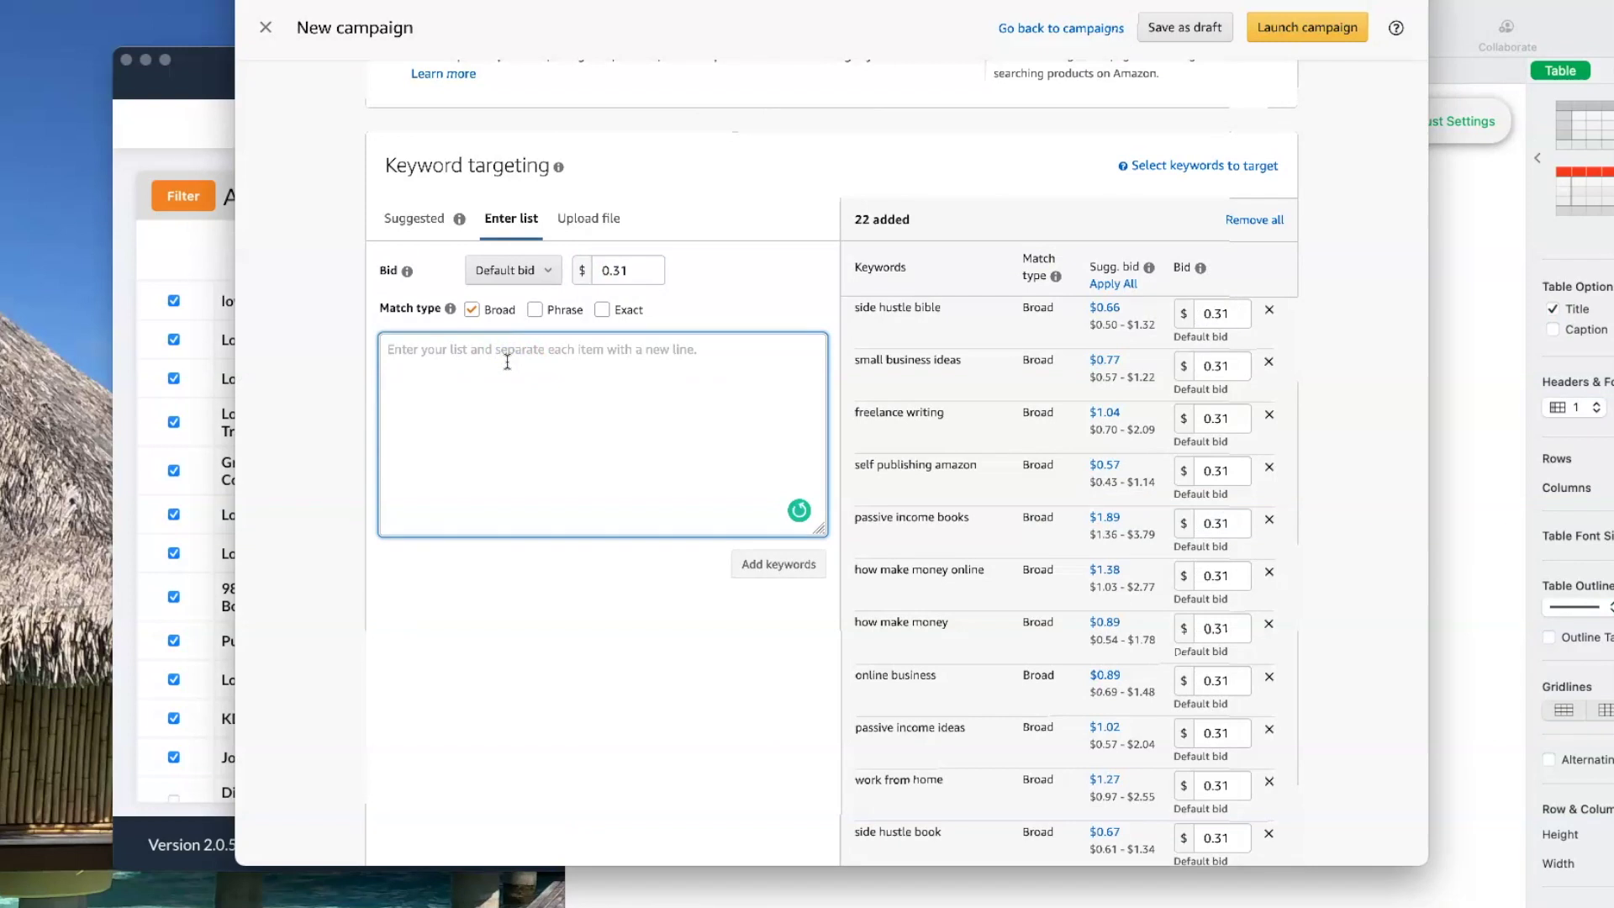
key(super+v)
click(756, 567)
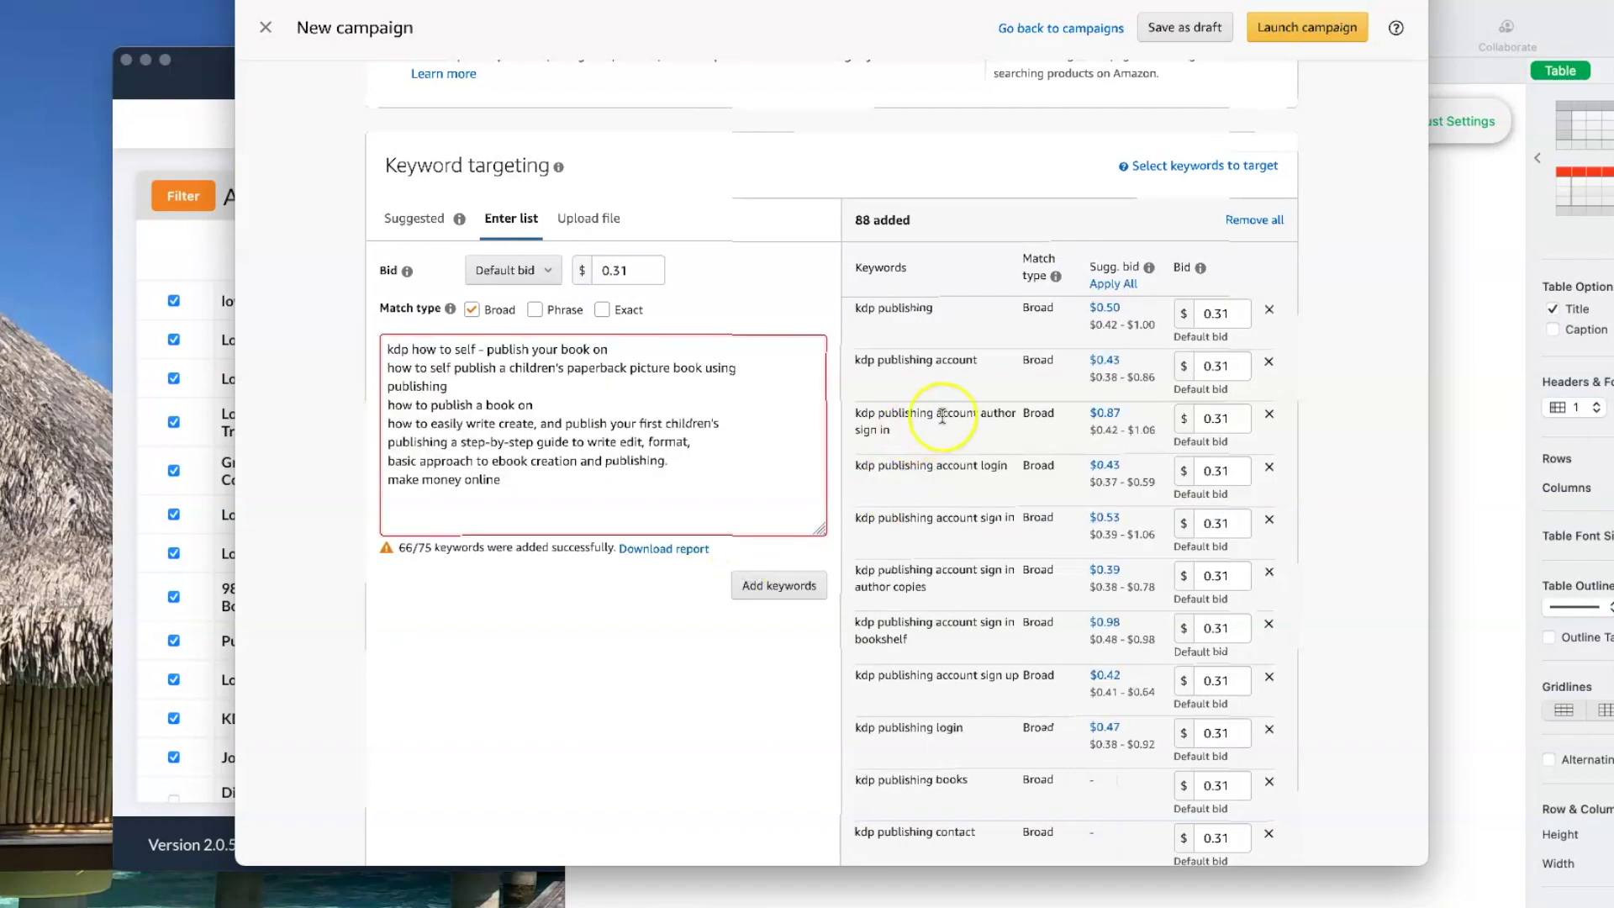
scroll(942, 416, down, 20)
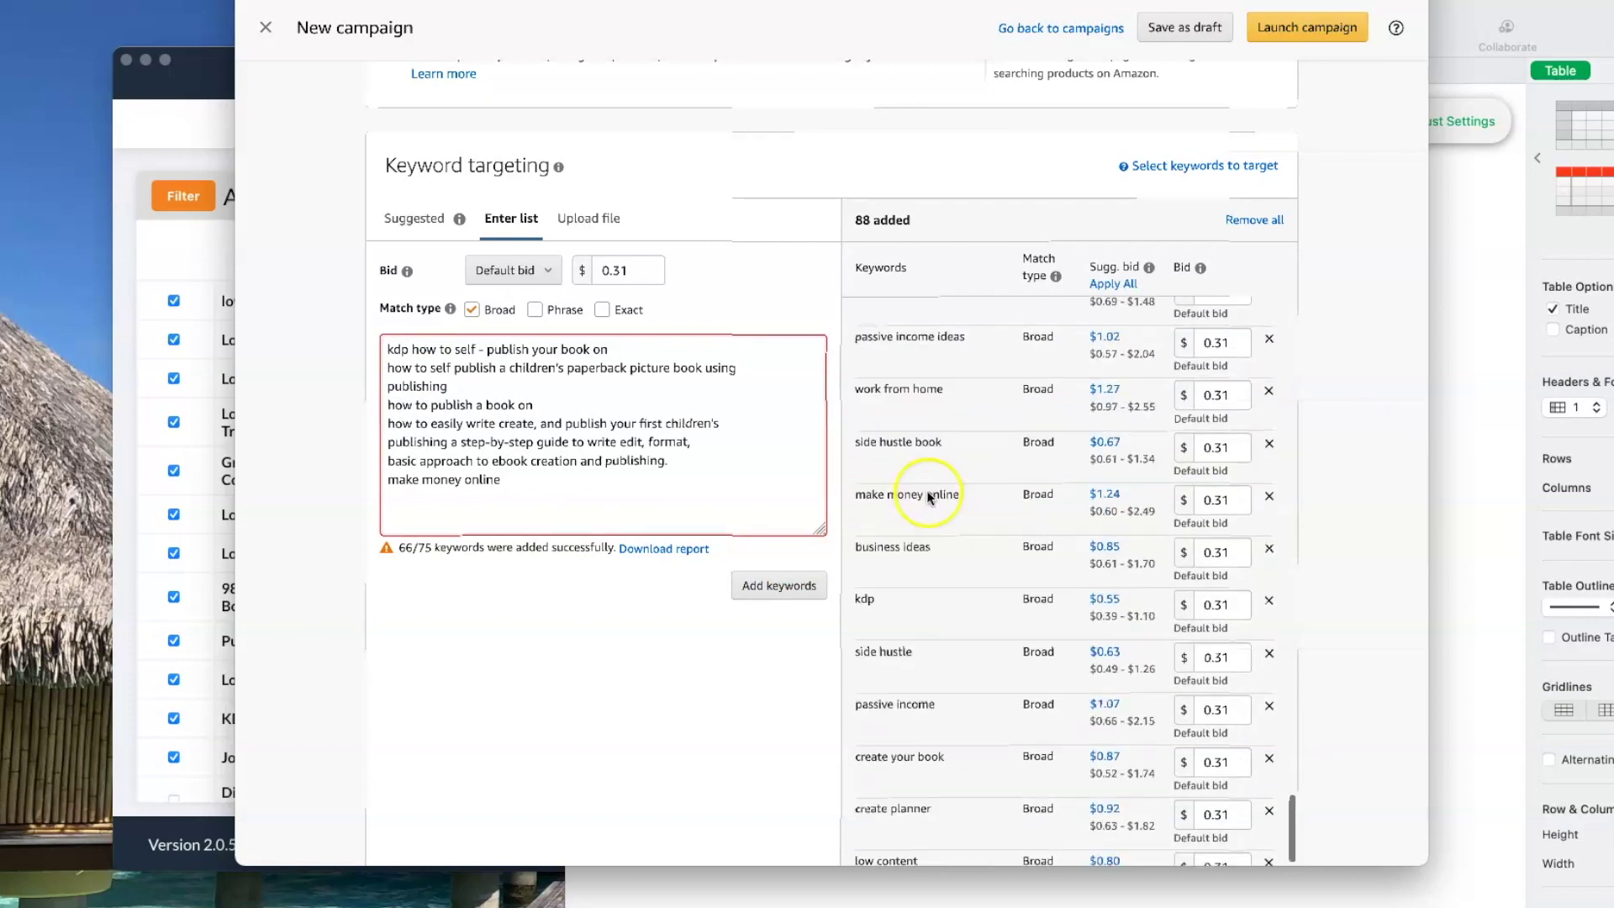
scroll(911, 617, down, 15)
scroll(911, 617, up, 20)
scroll(911, 619, down, 3)
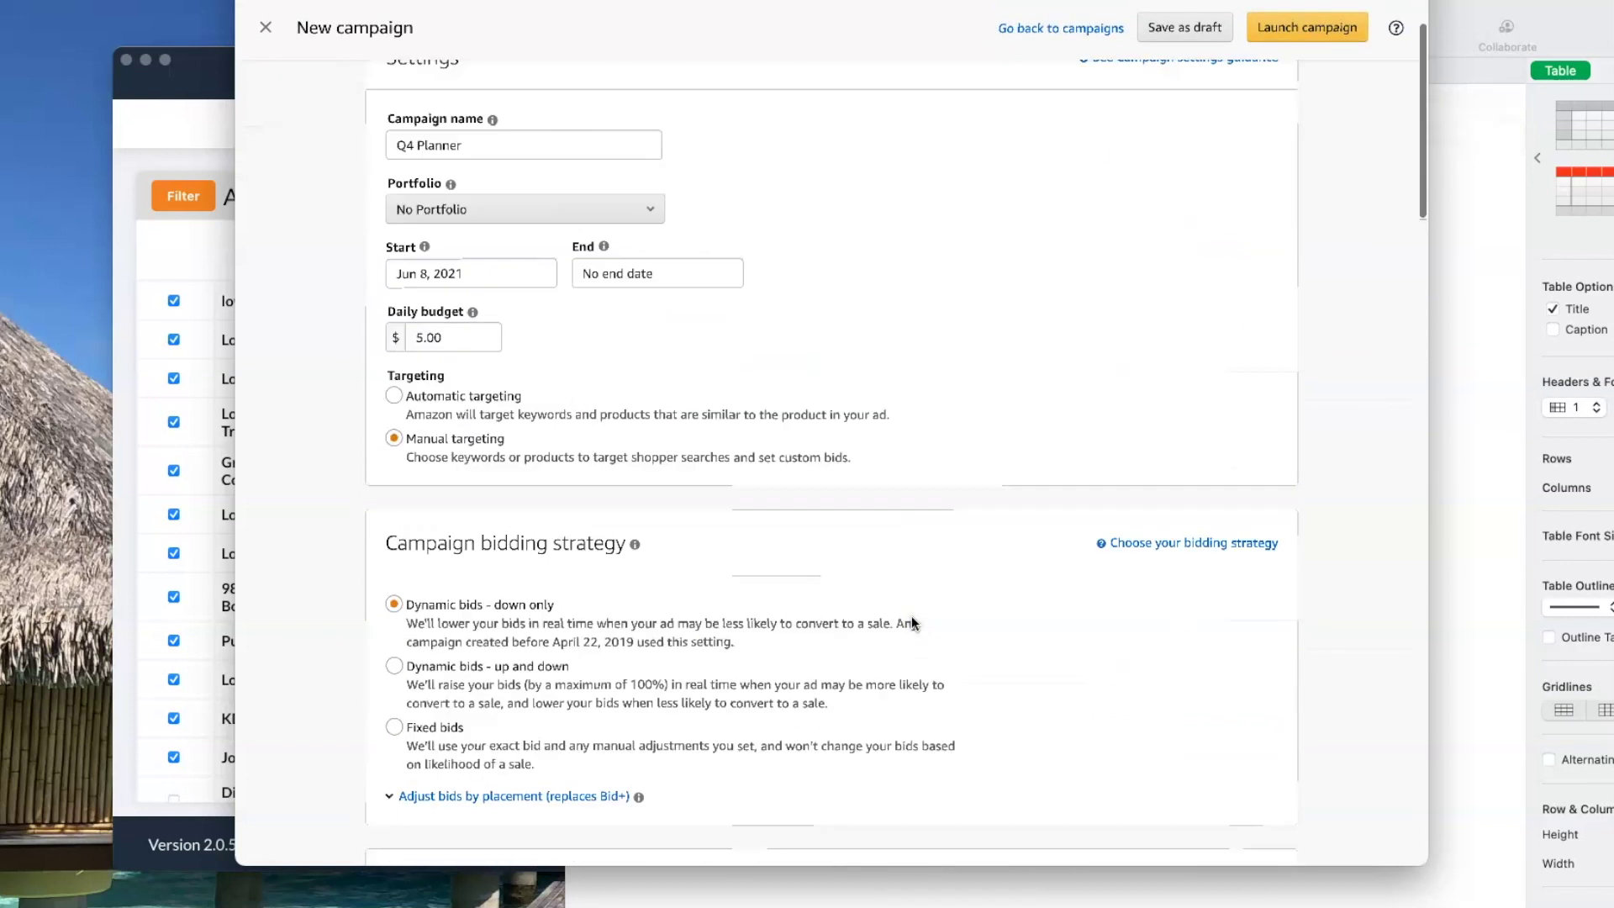
scroll(911, 618, down, 8)
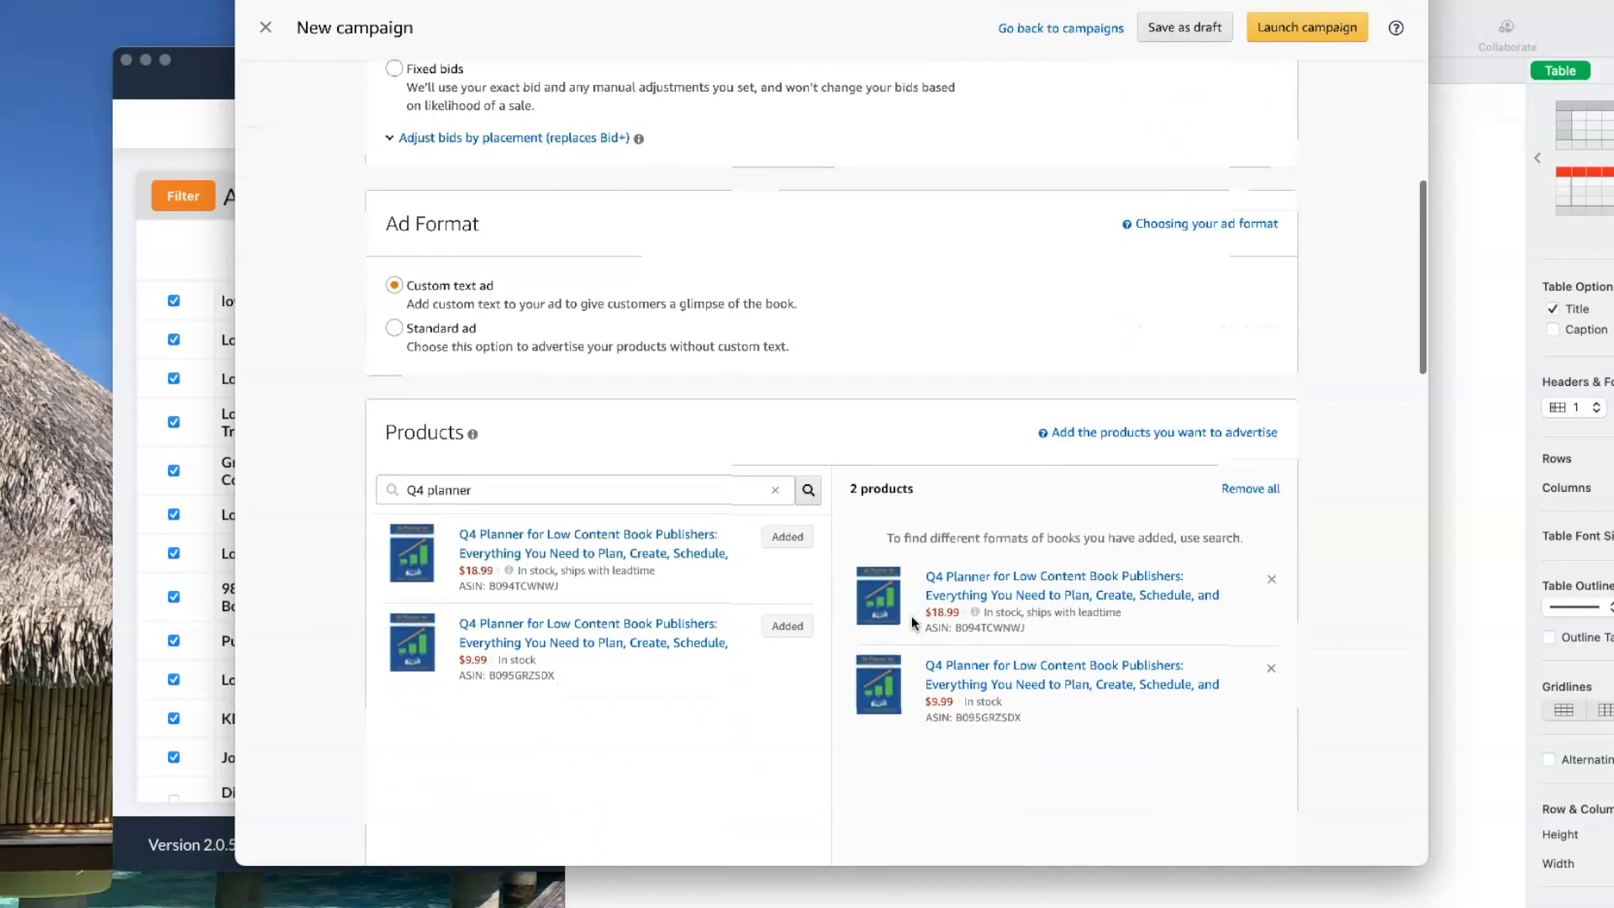
click(200, 149)
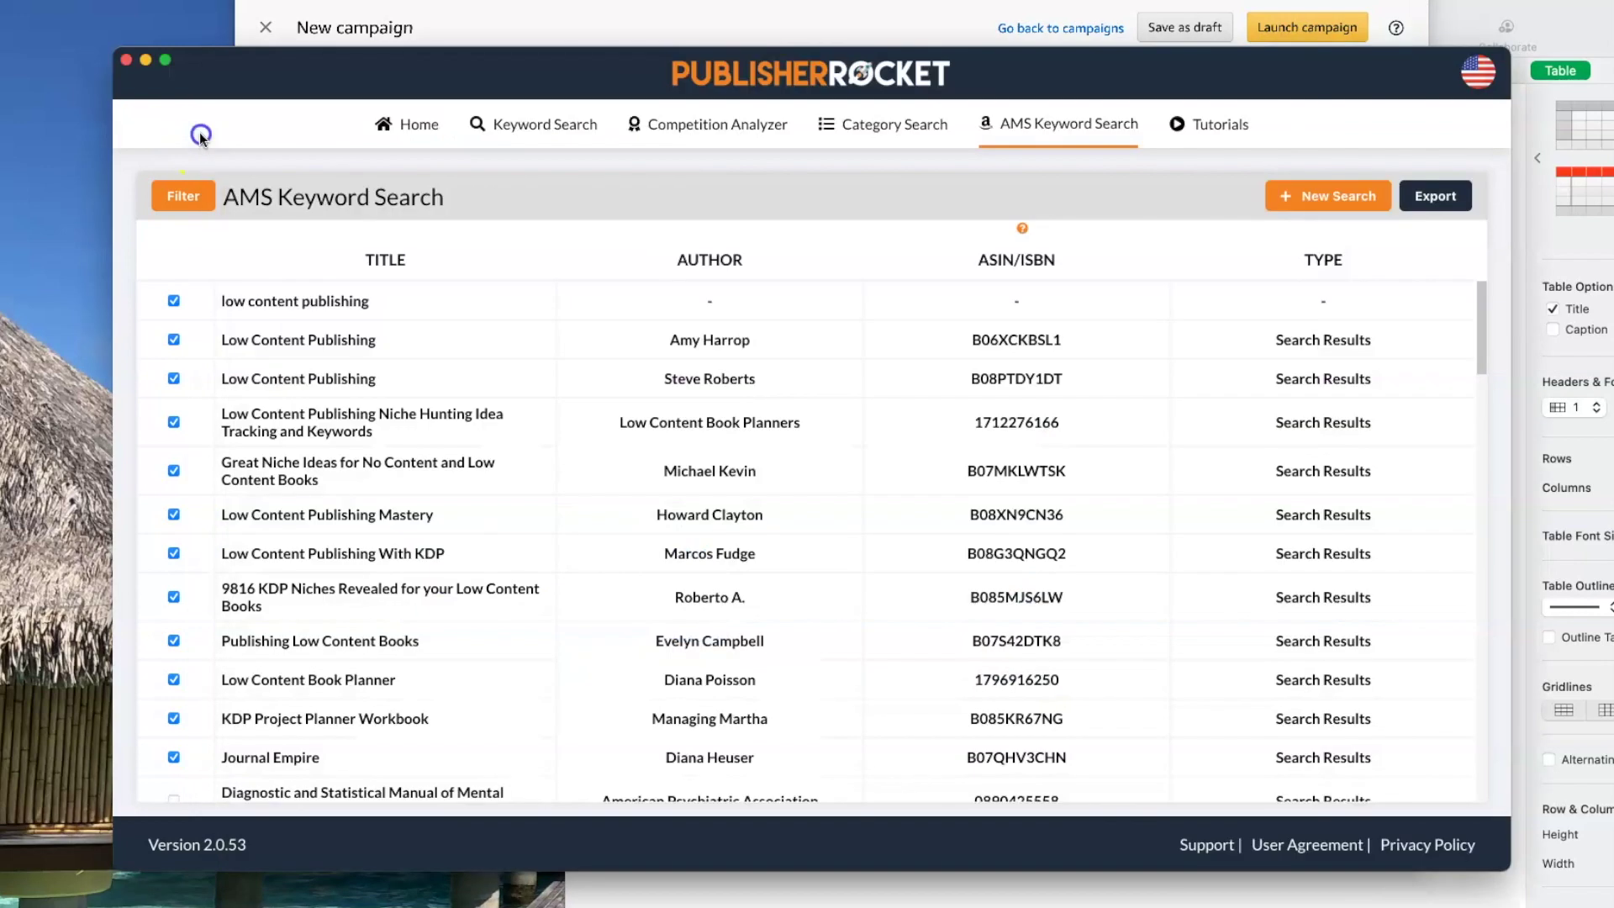
Run a new AMS Keyword Search for 'low content planning'
click(1314, 209)
click(862, 557)
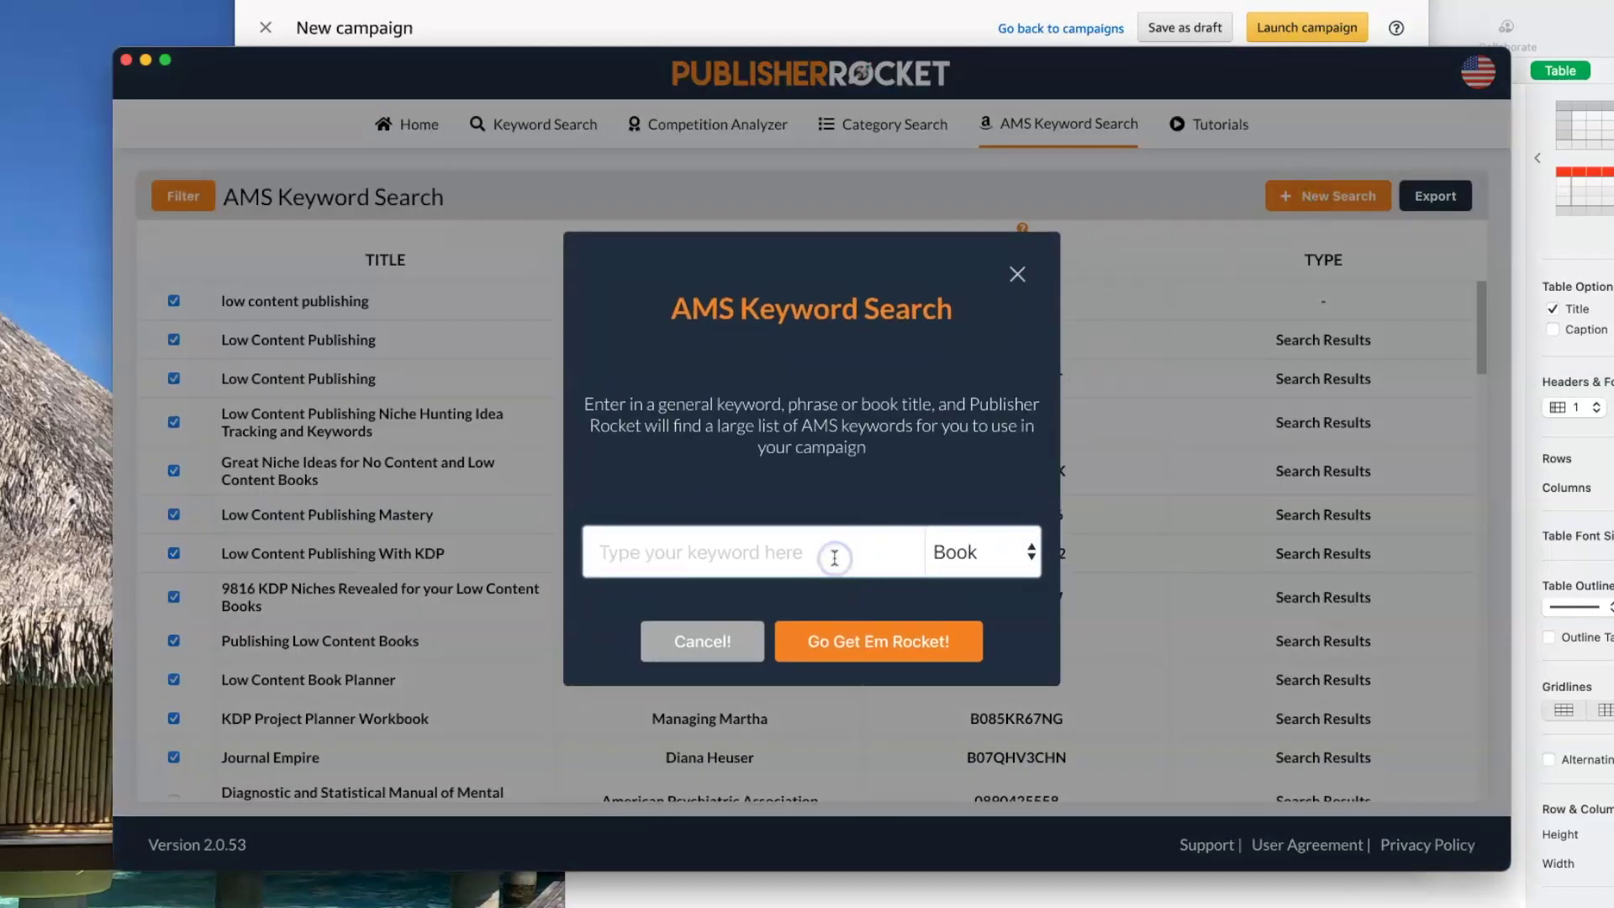
text(low content pl)
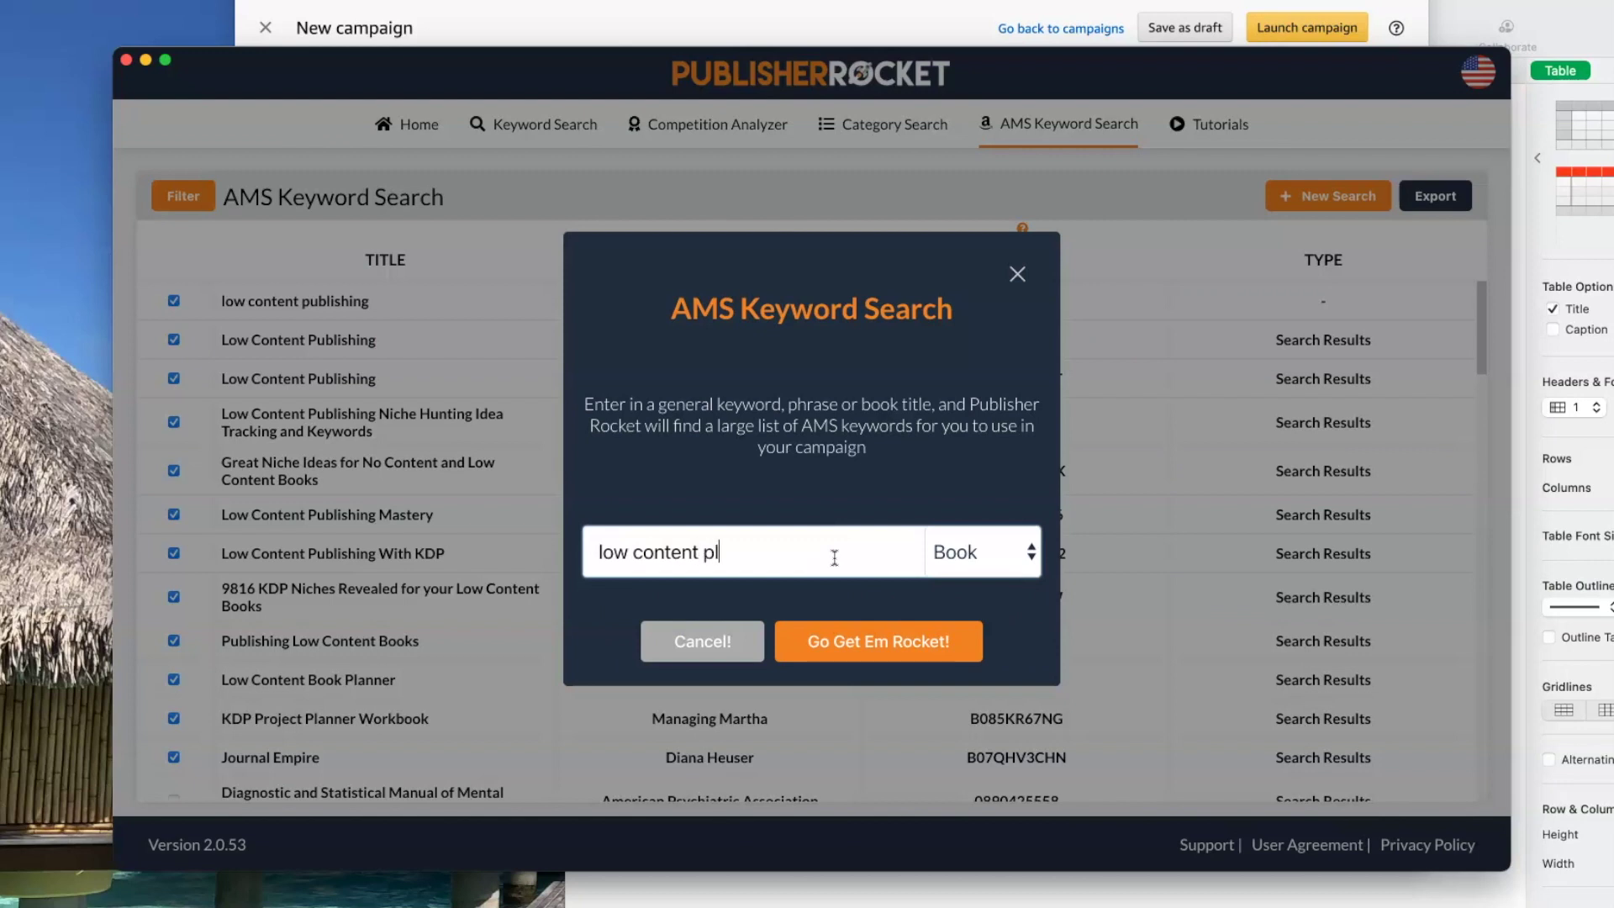
text(anning)
key(Return)
Uncheck the off-topic Saunders NCLEX, MCAT review and Milk Street results
click(173, 567)
click(173, 620)
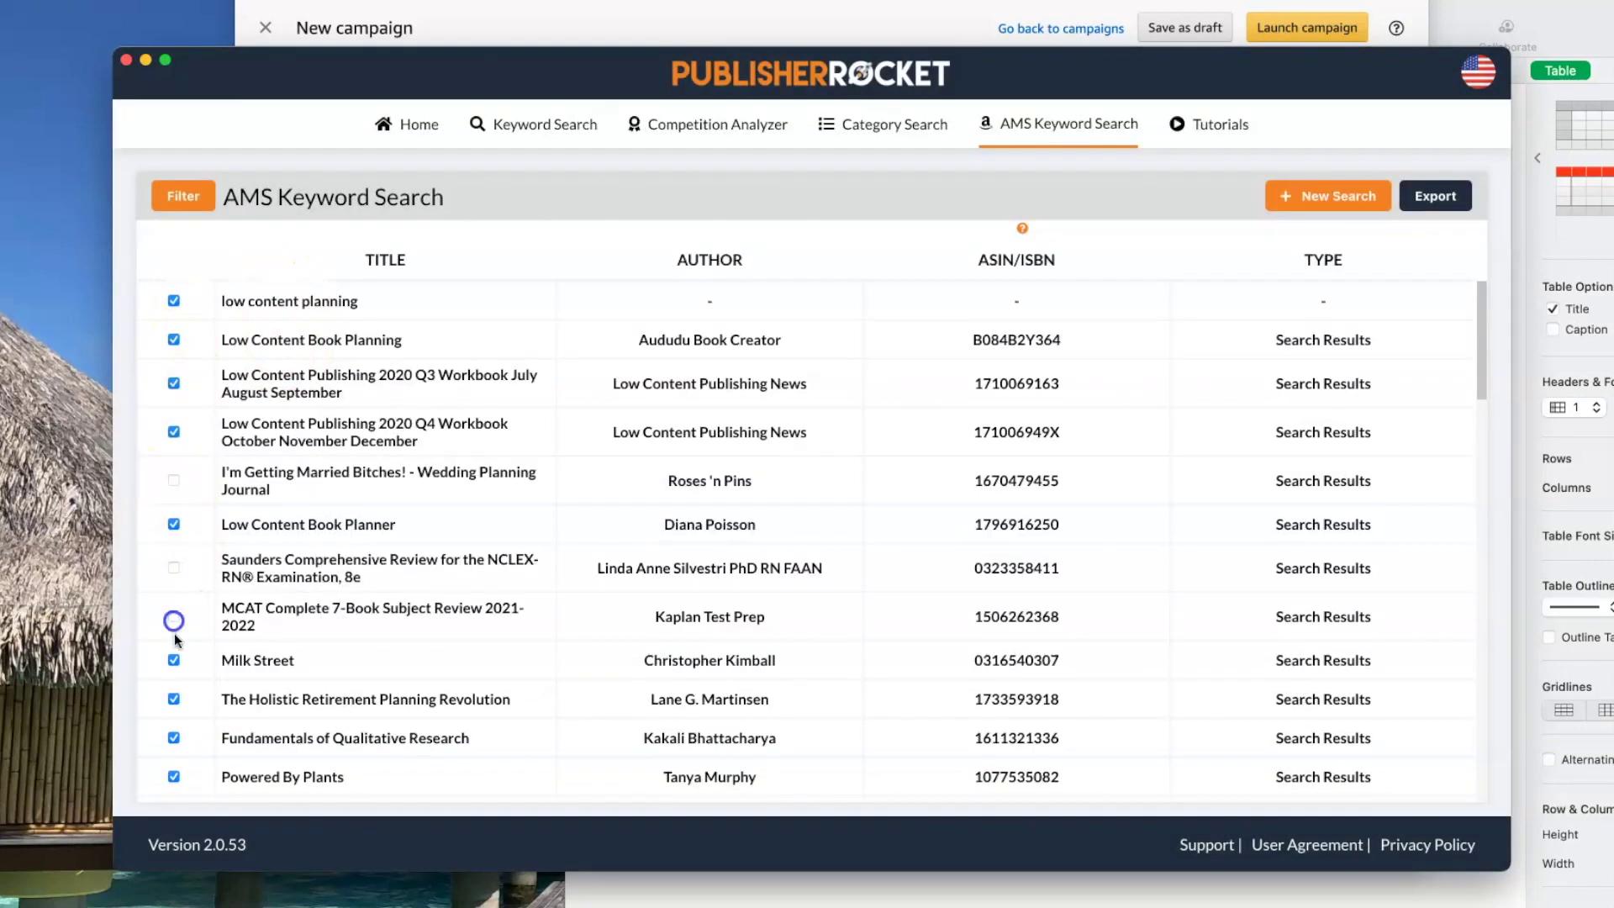
click(173, 699)
scroll(172, 672, down, 10)
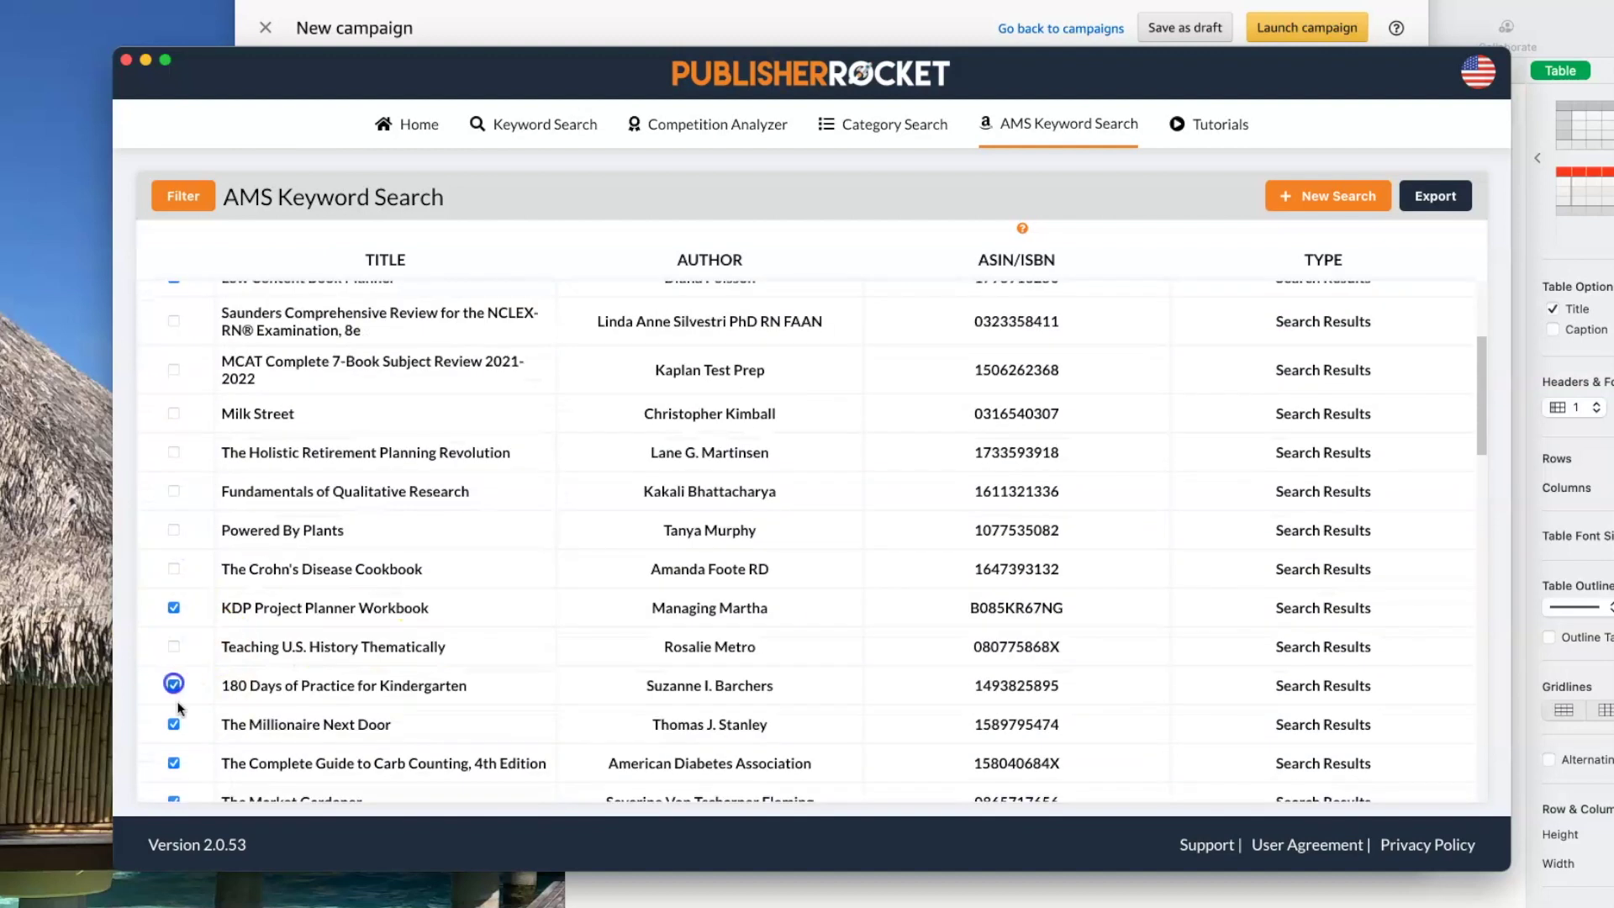
click(174, 533)
scroll(168, 470, up, 10)
Export the checked results to the Desktop and select the nine titles in A2:A10
click(1448, 204)
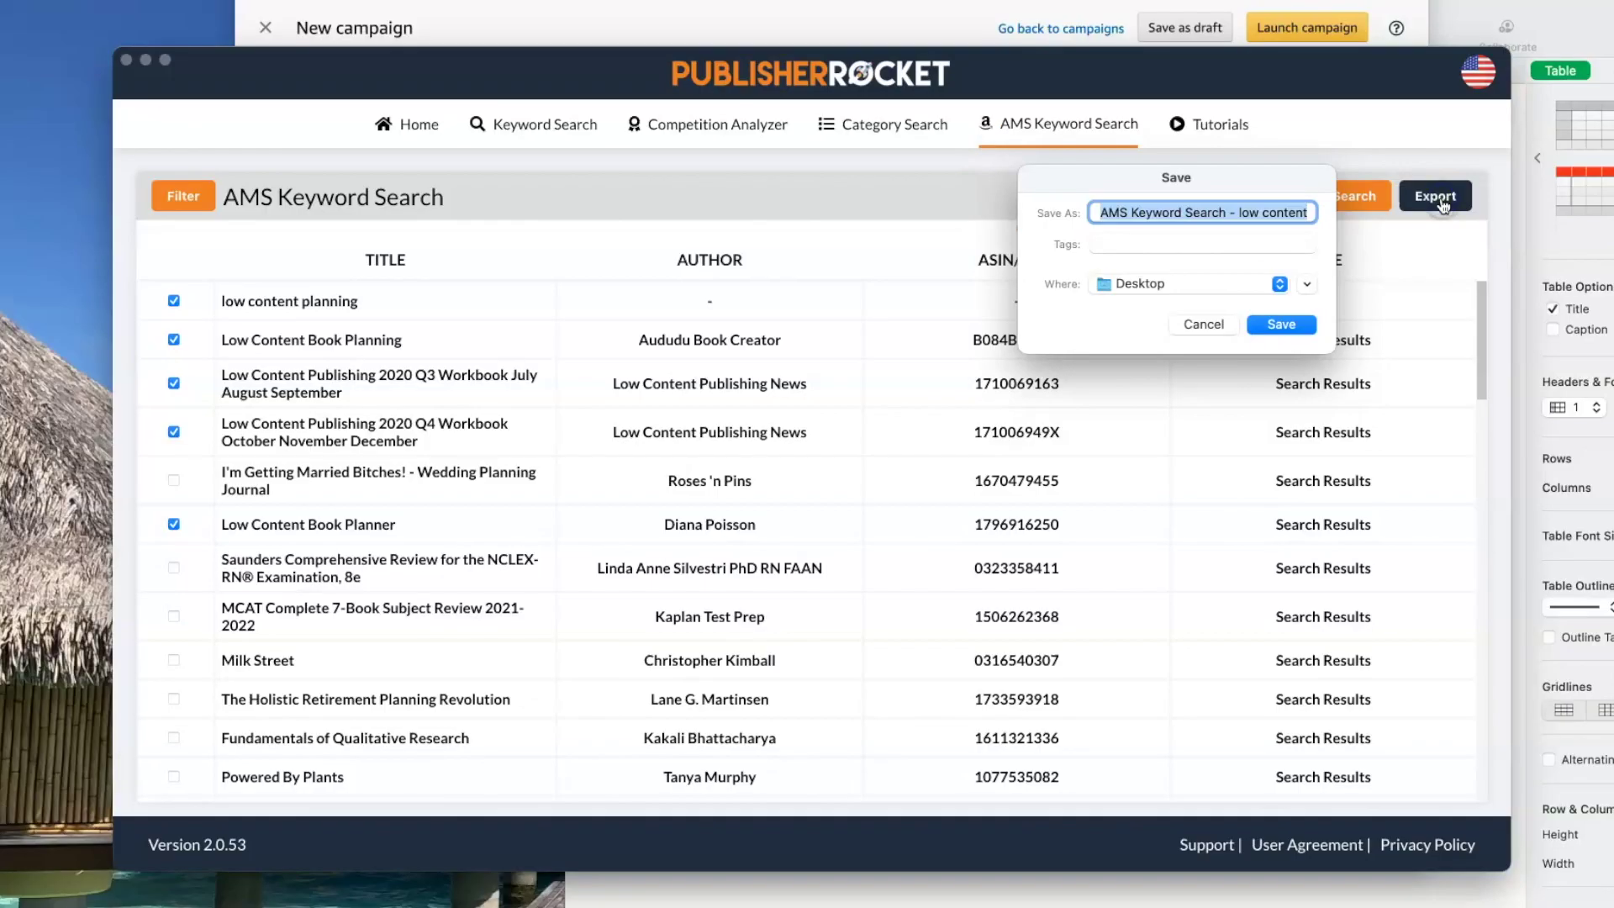
click(1284, 320)
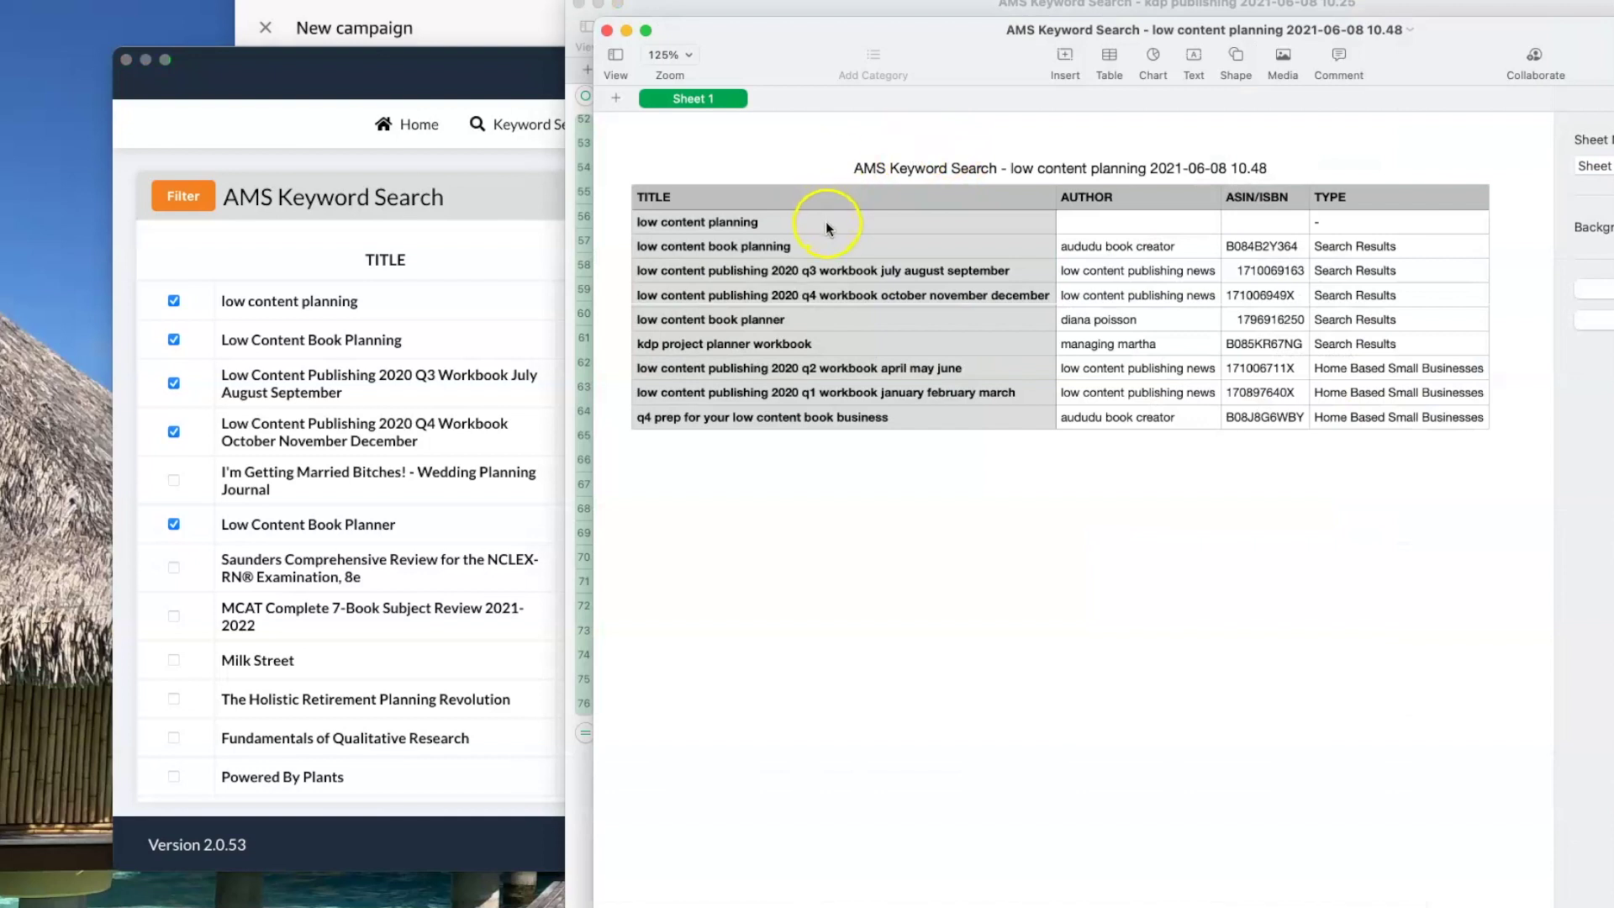
click(827, 222)
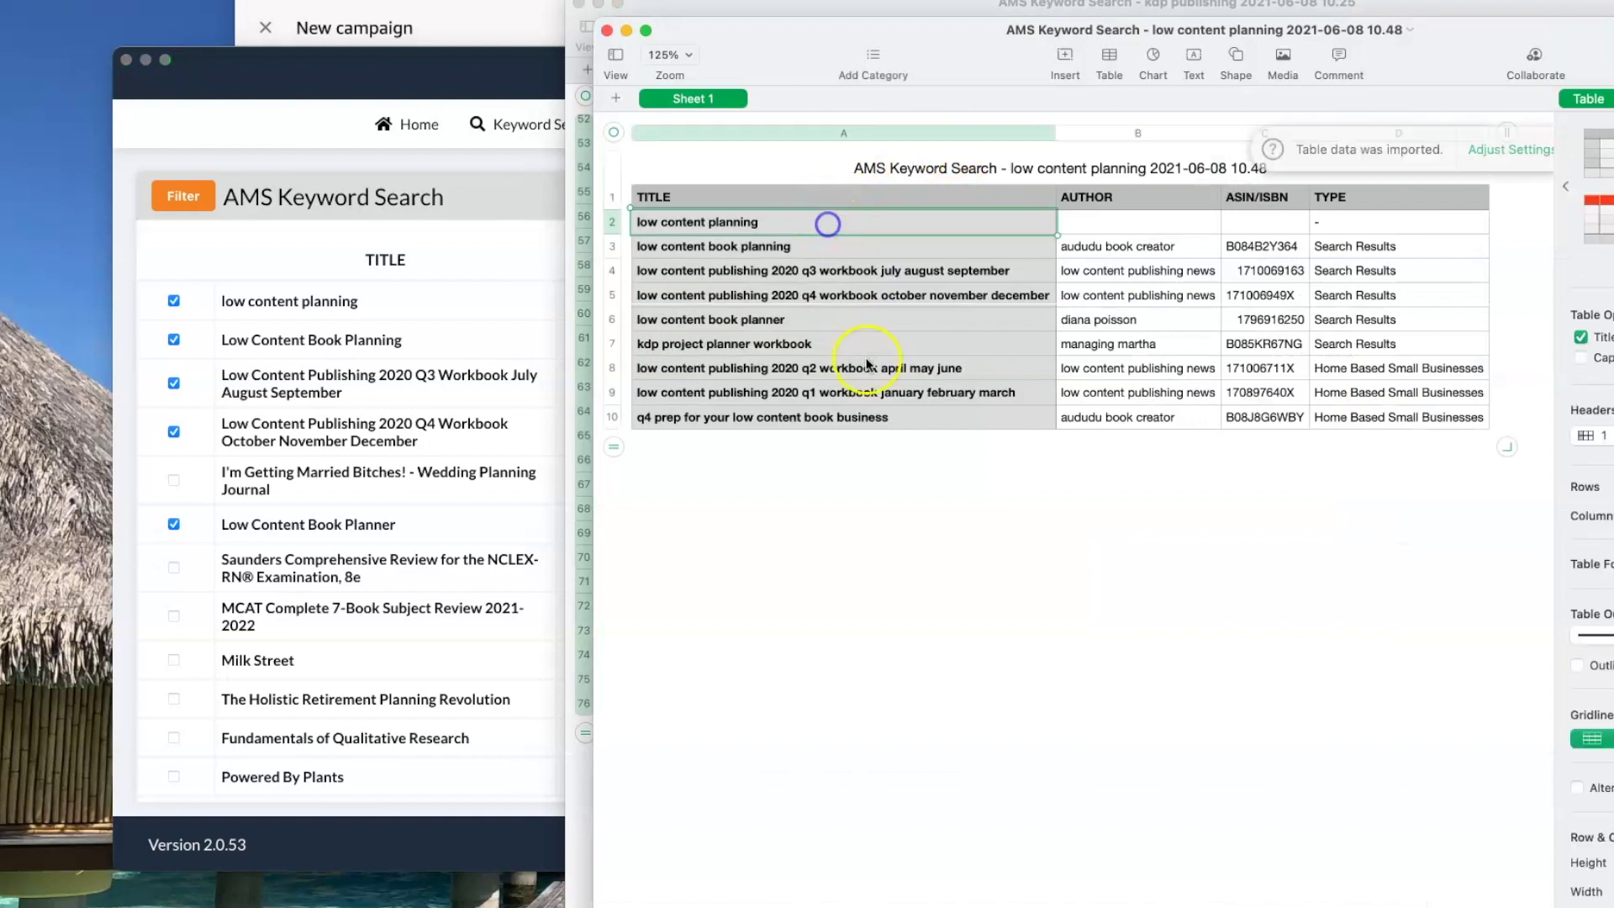
shift+click(908, 416)
key(super+c)
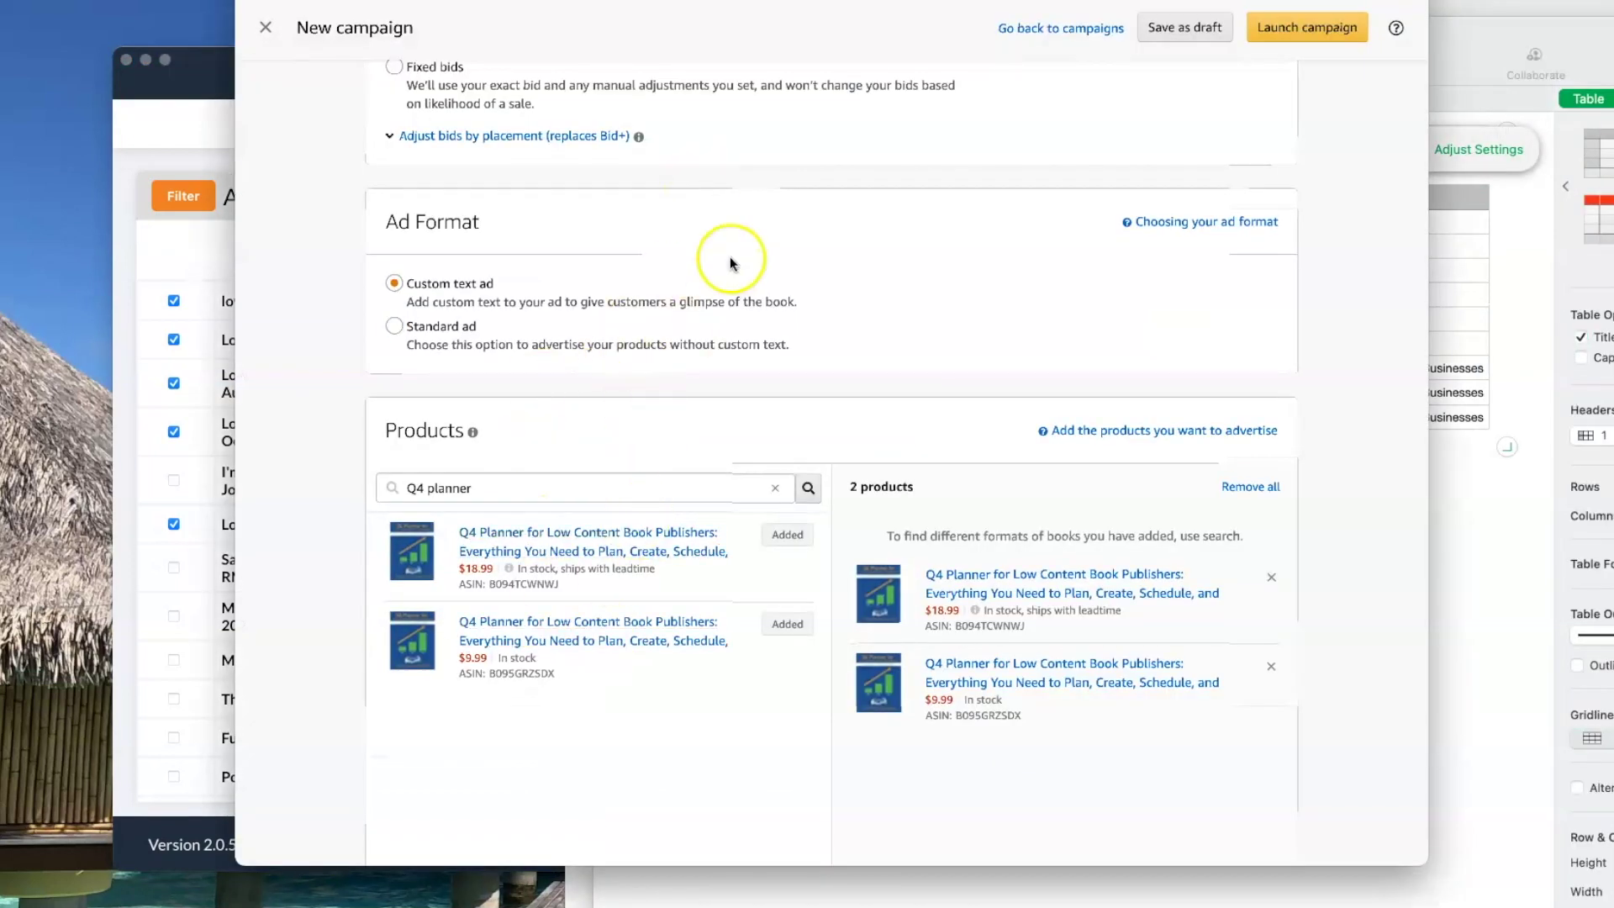
Replace the keyword entry list with the nine copied planning titles and add them, reaching 96 keywords
scroll(729, 263, down, 15)
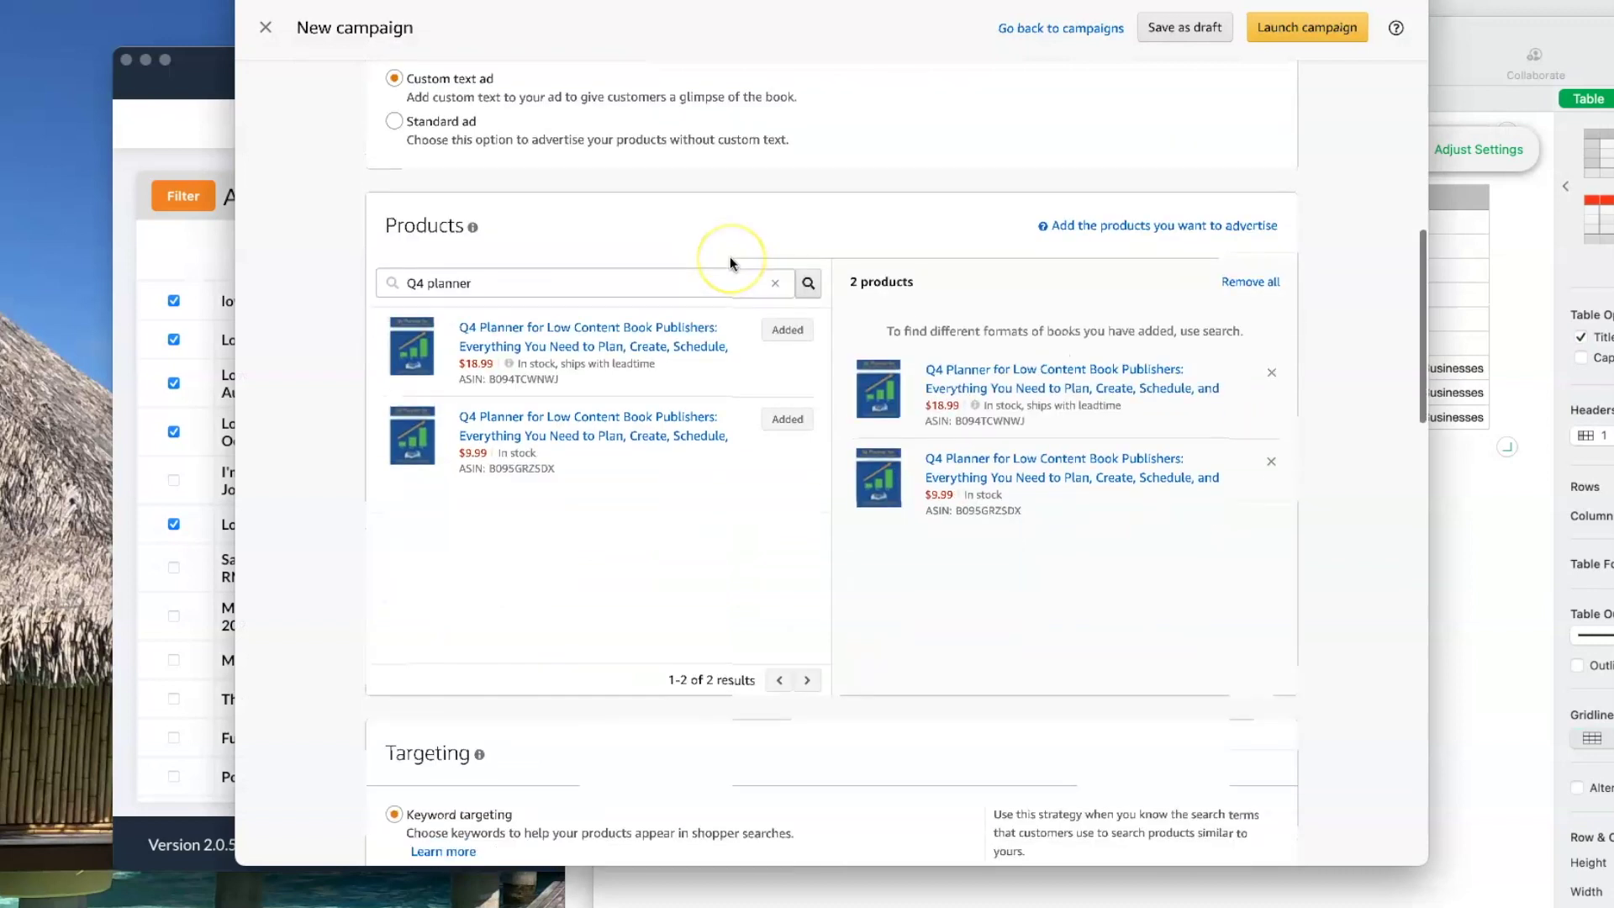
drag(513, 424, 389, 255)
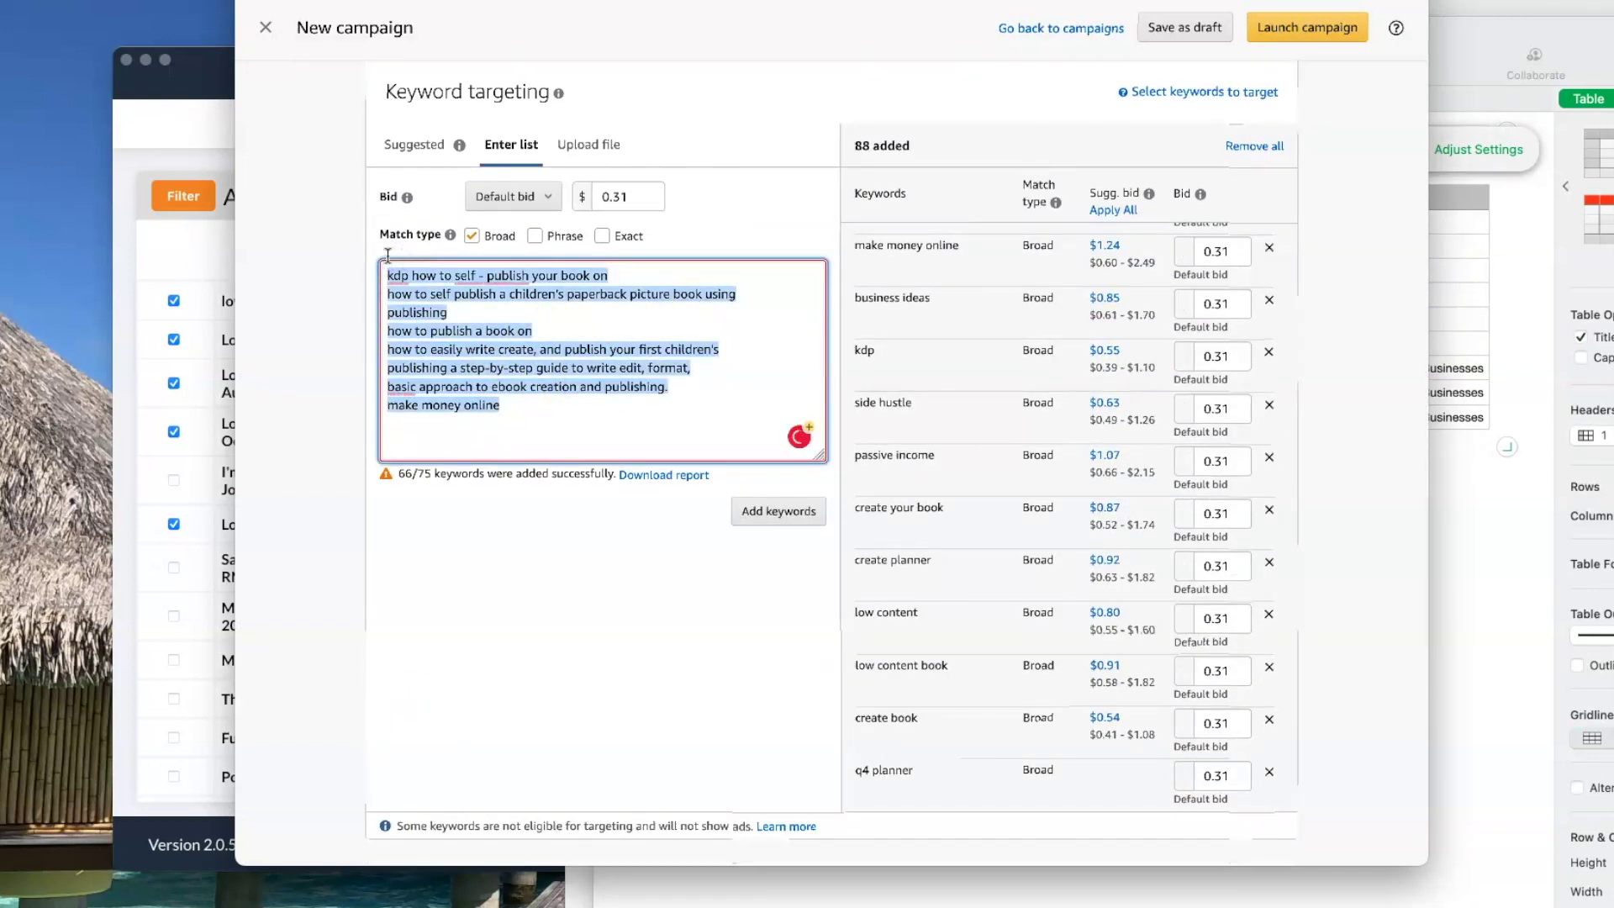
key(super+v)
click(792, 513)
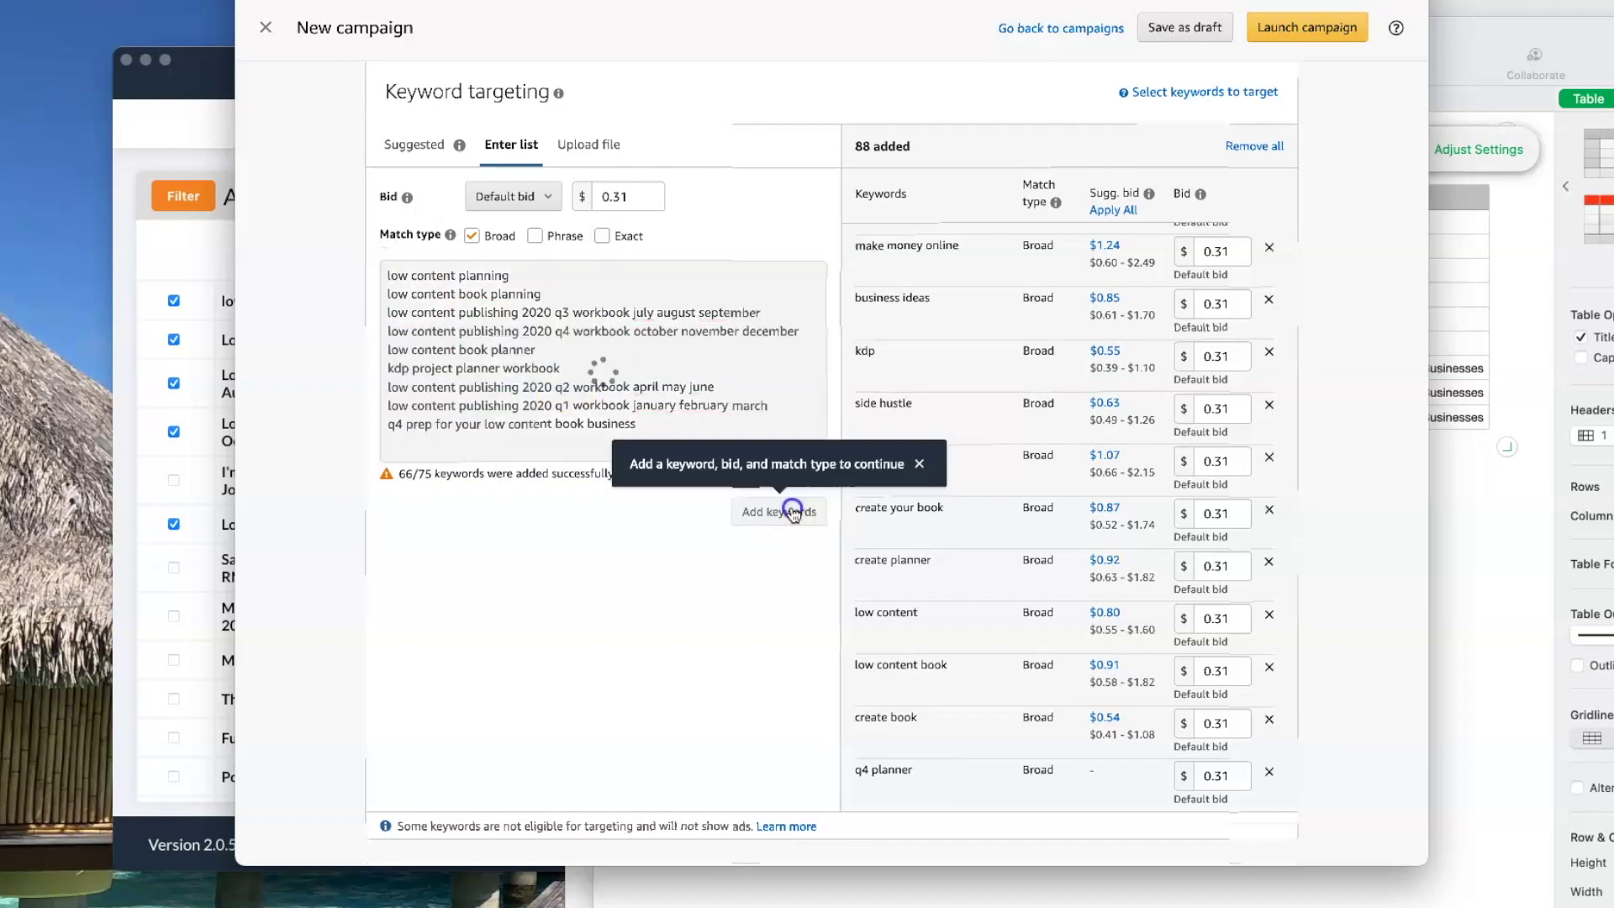
scroll(988, 324, up, 10)
scroll(988, 326, down, 15)
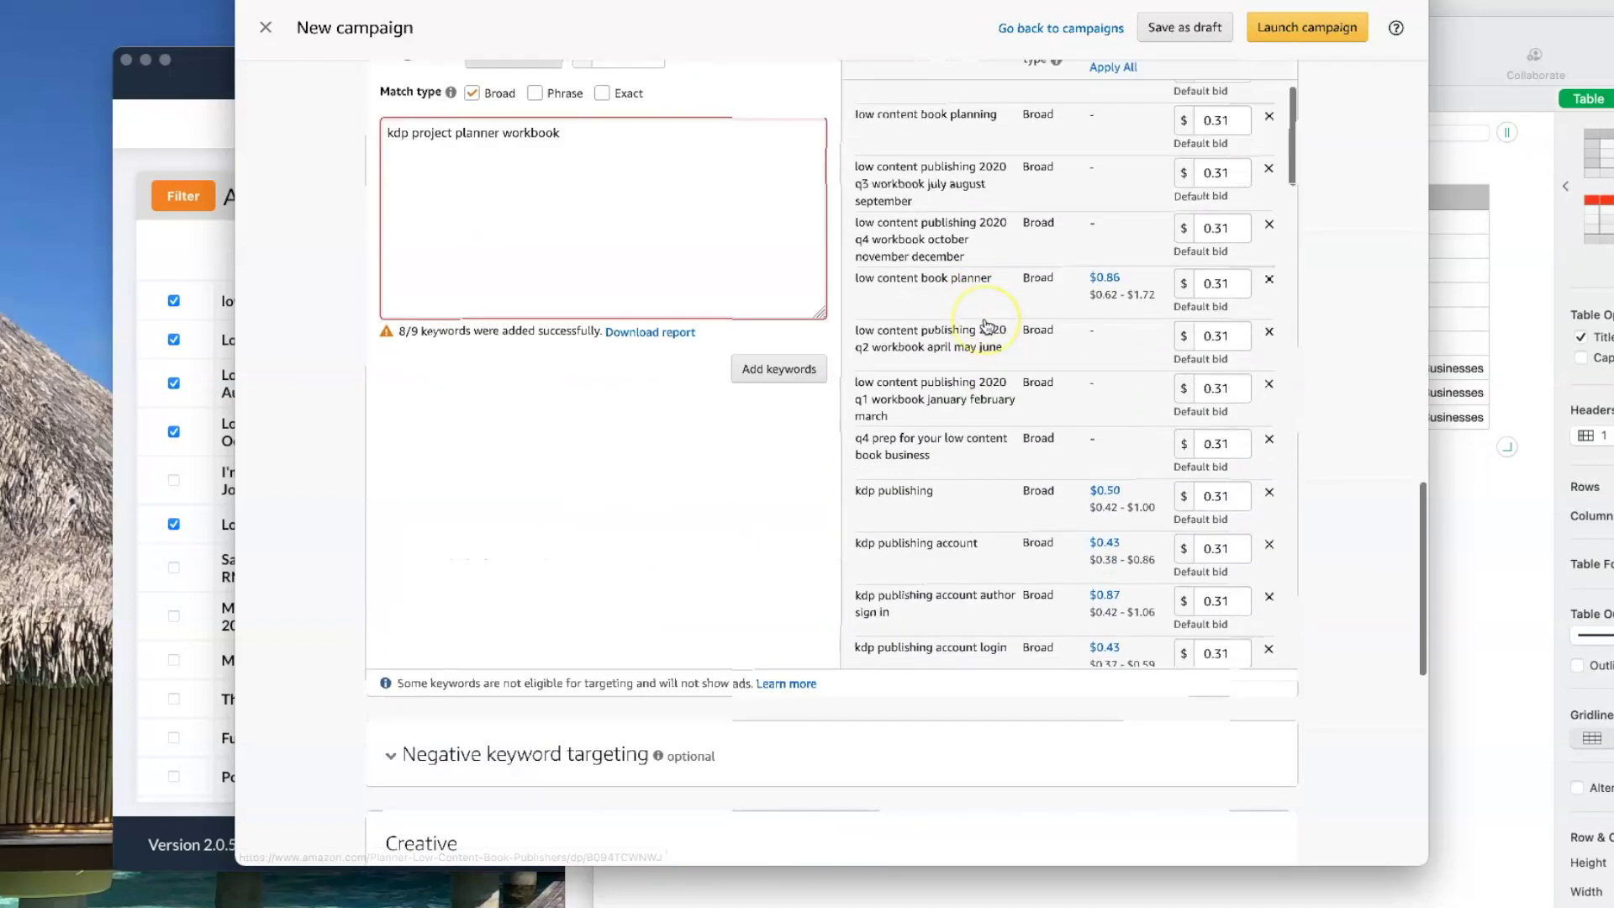
scroll(988, 326, down, 15)
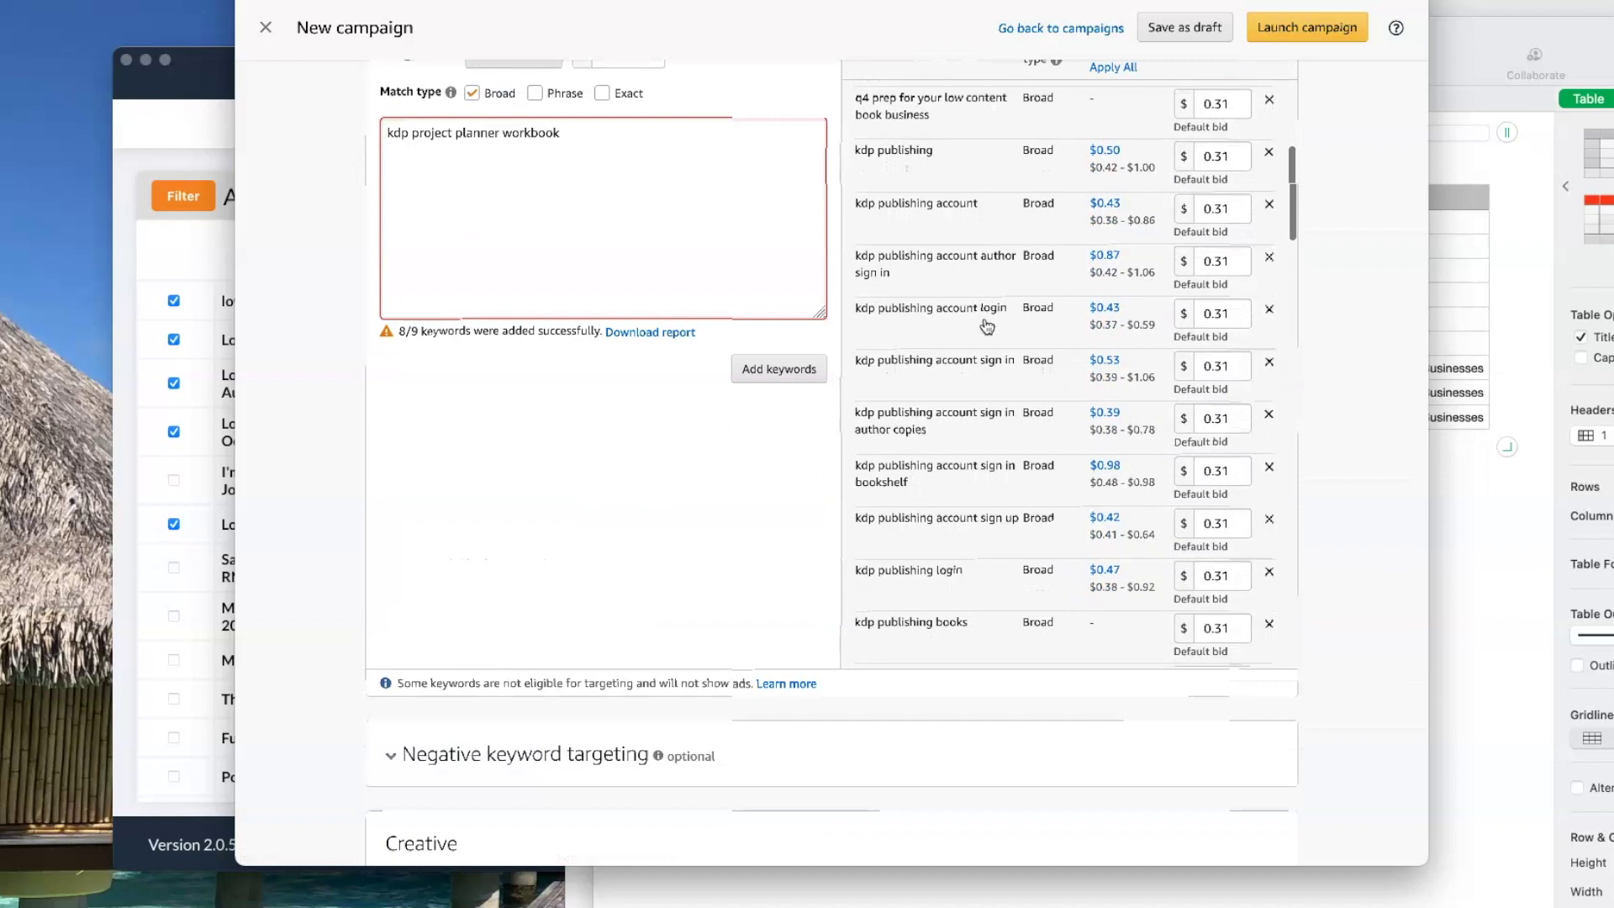
scroll(988, 326, down, 15)
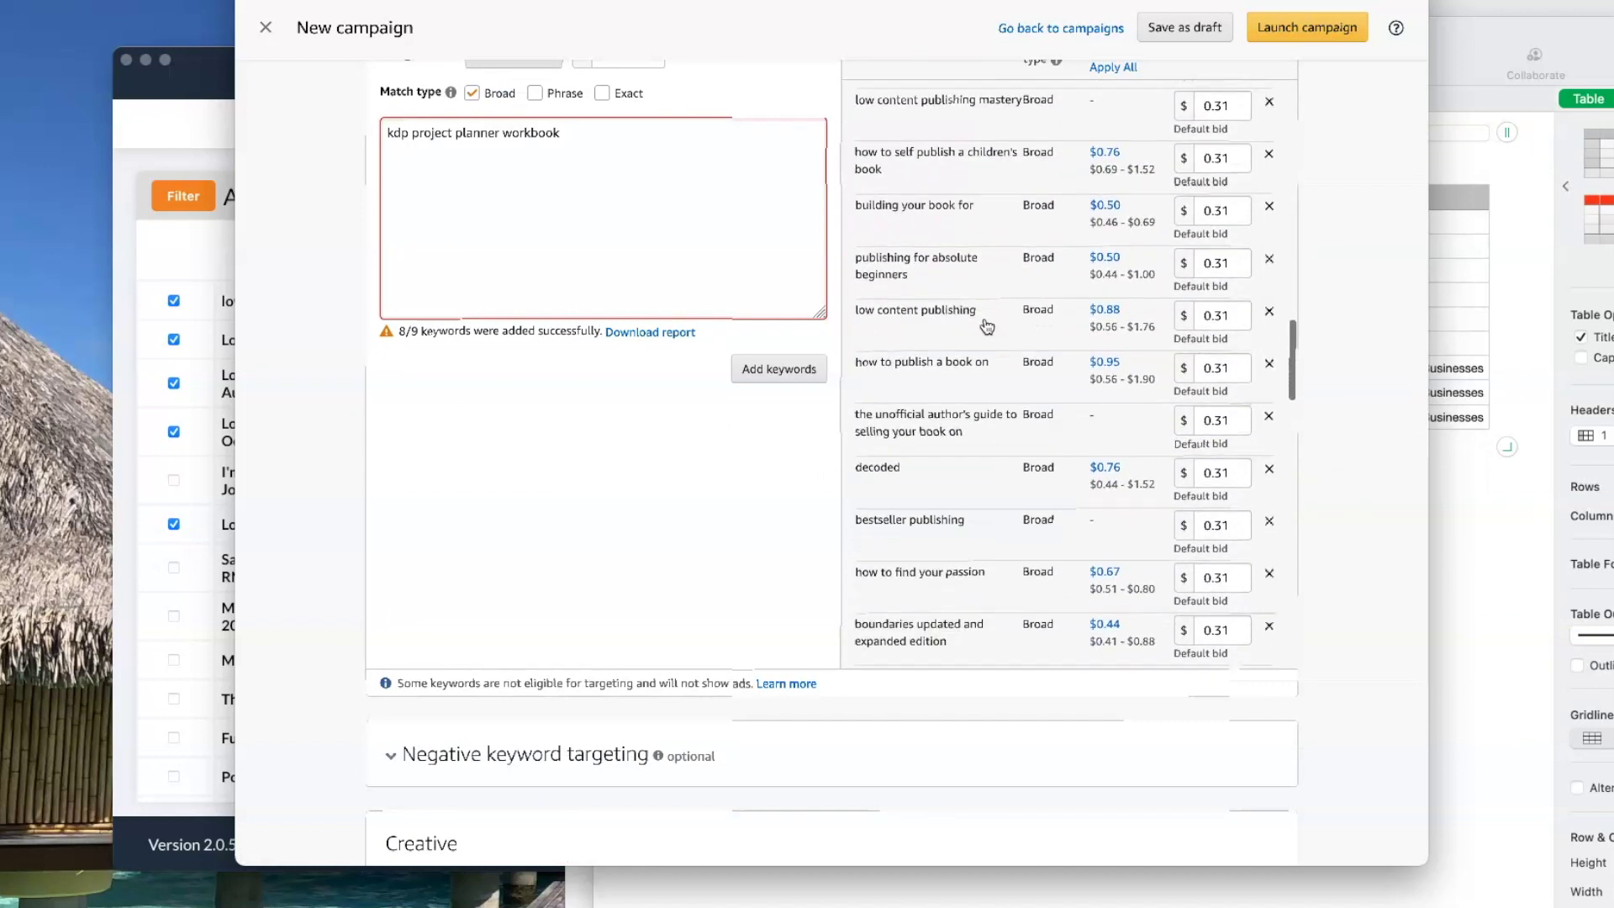
scroll(988, 326, down, 15)
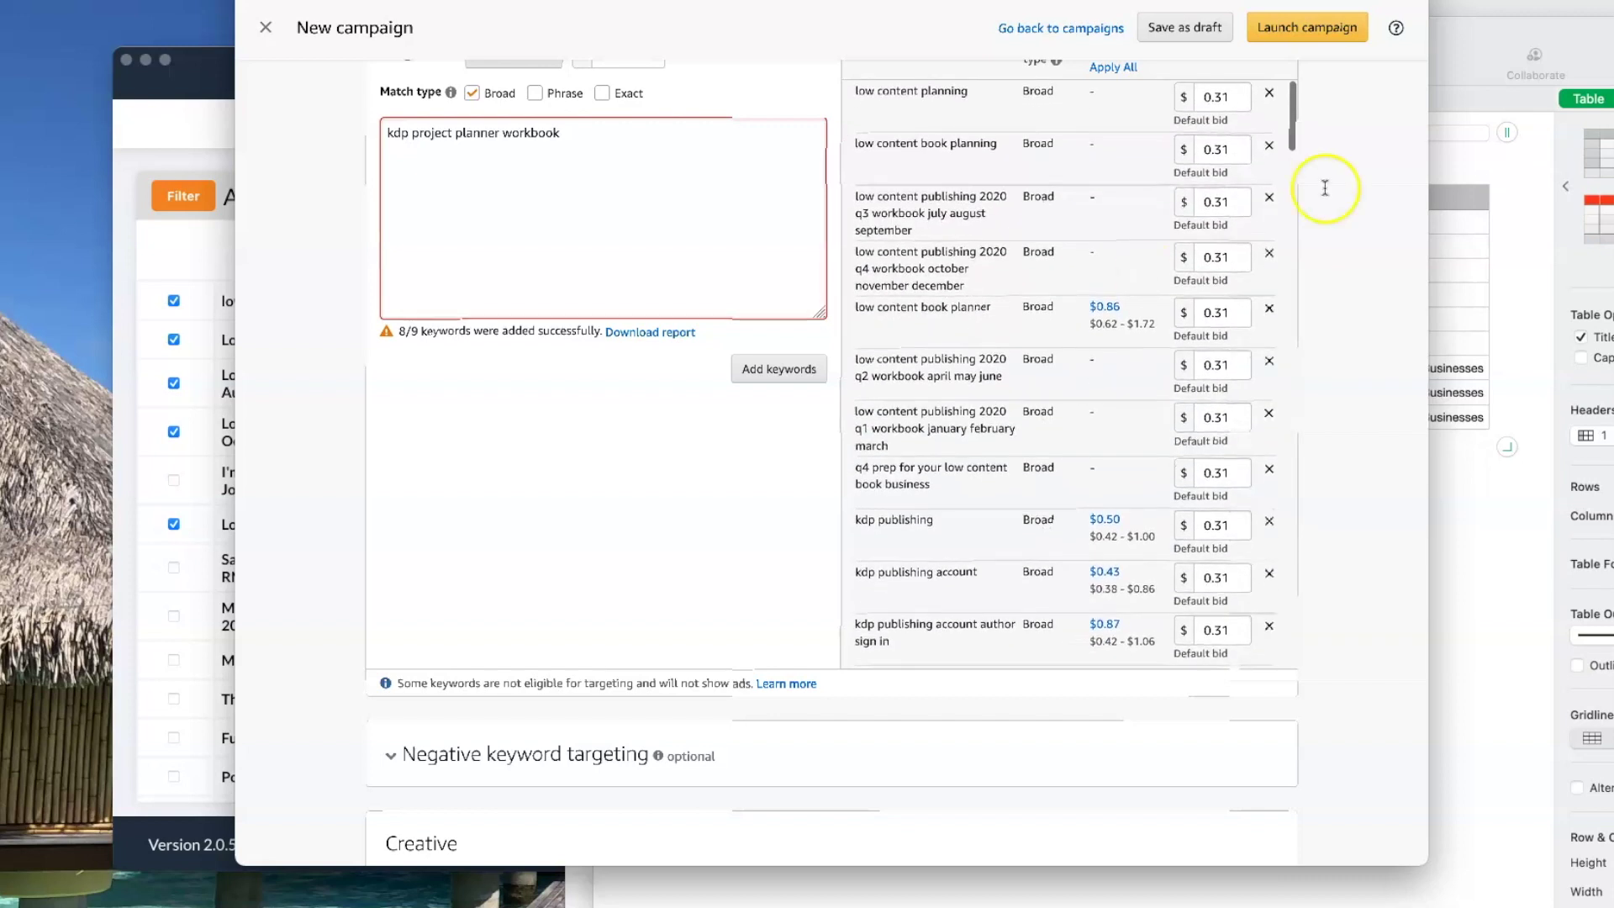
scroll(1145, 345, up, 5)
scroll(1156, 282, down, 12)
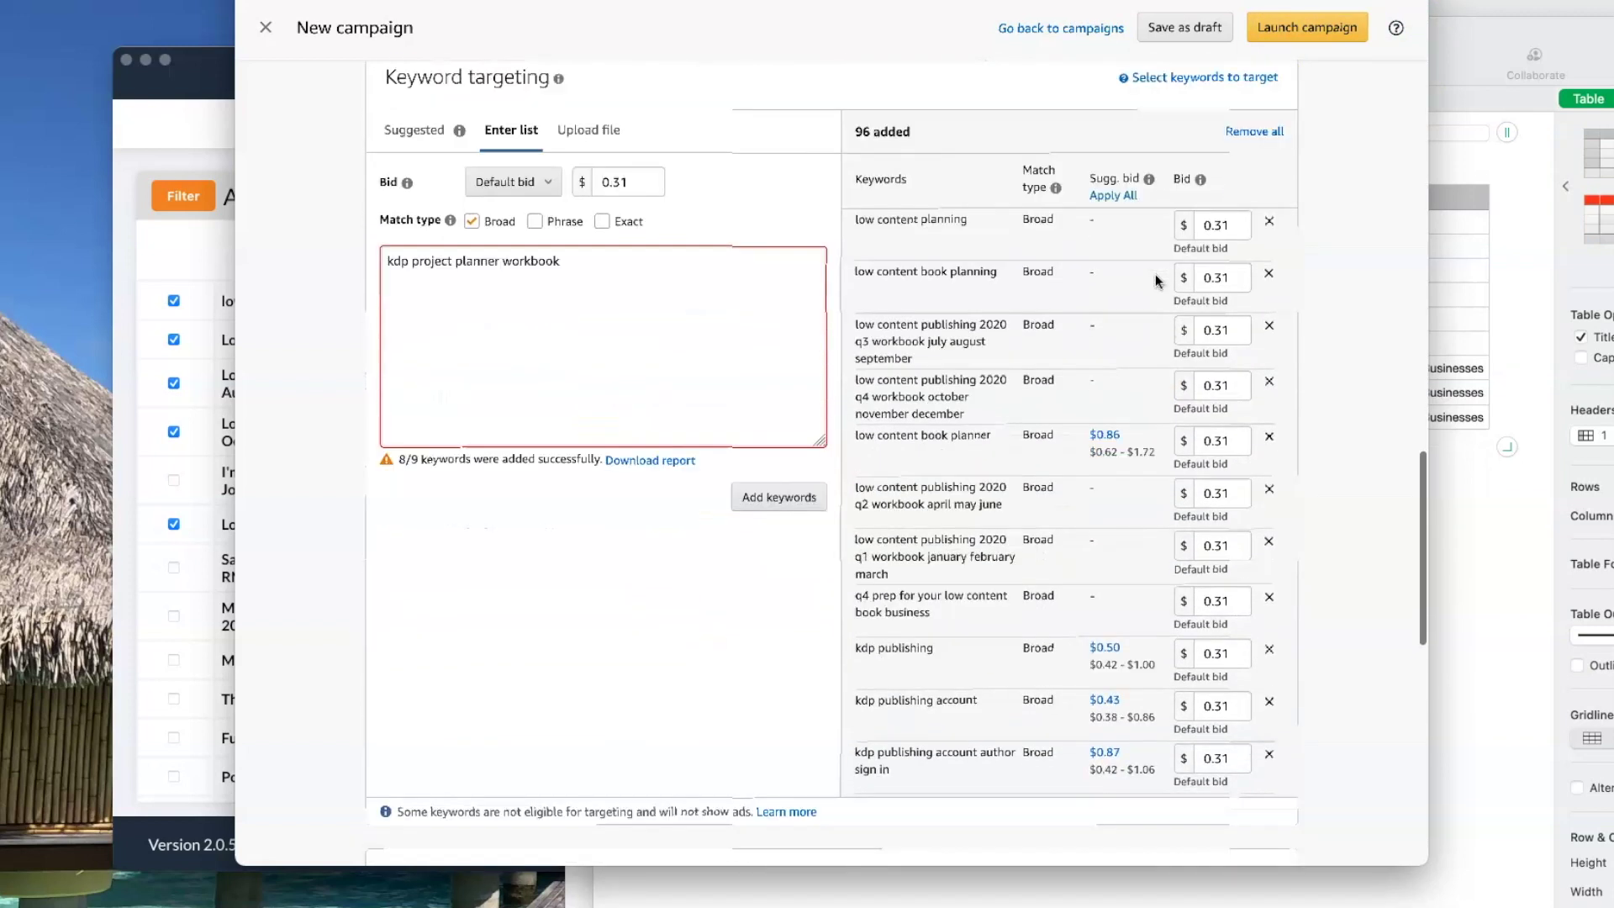
Paste the Q4 profits pitch ending "start planning now!" into the ad's custom text box
scroll(1152, 280, up, 11)
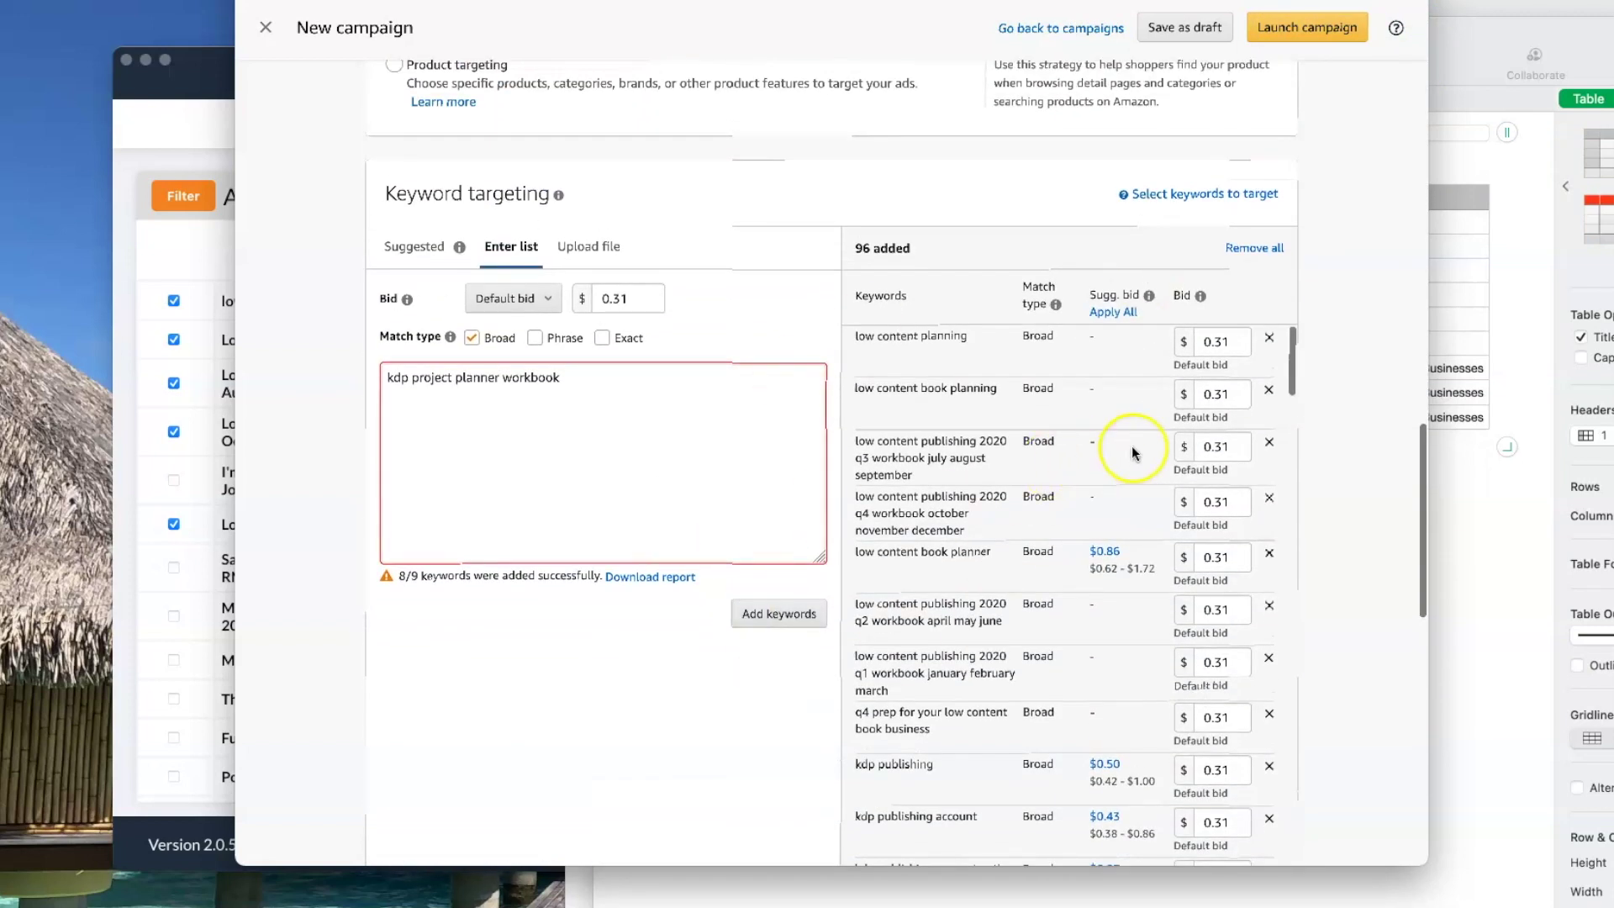
scroll(1132, 445, down, 6)
scroll(793, 309, down, 10)
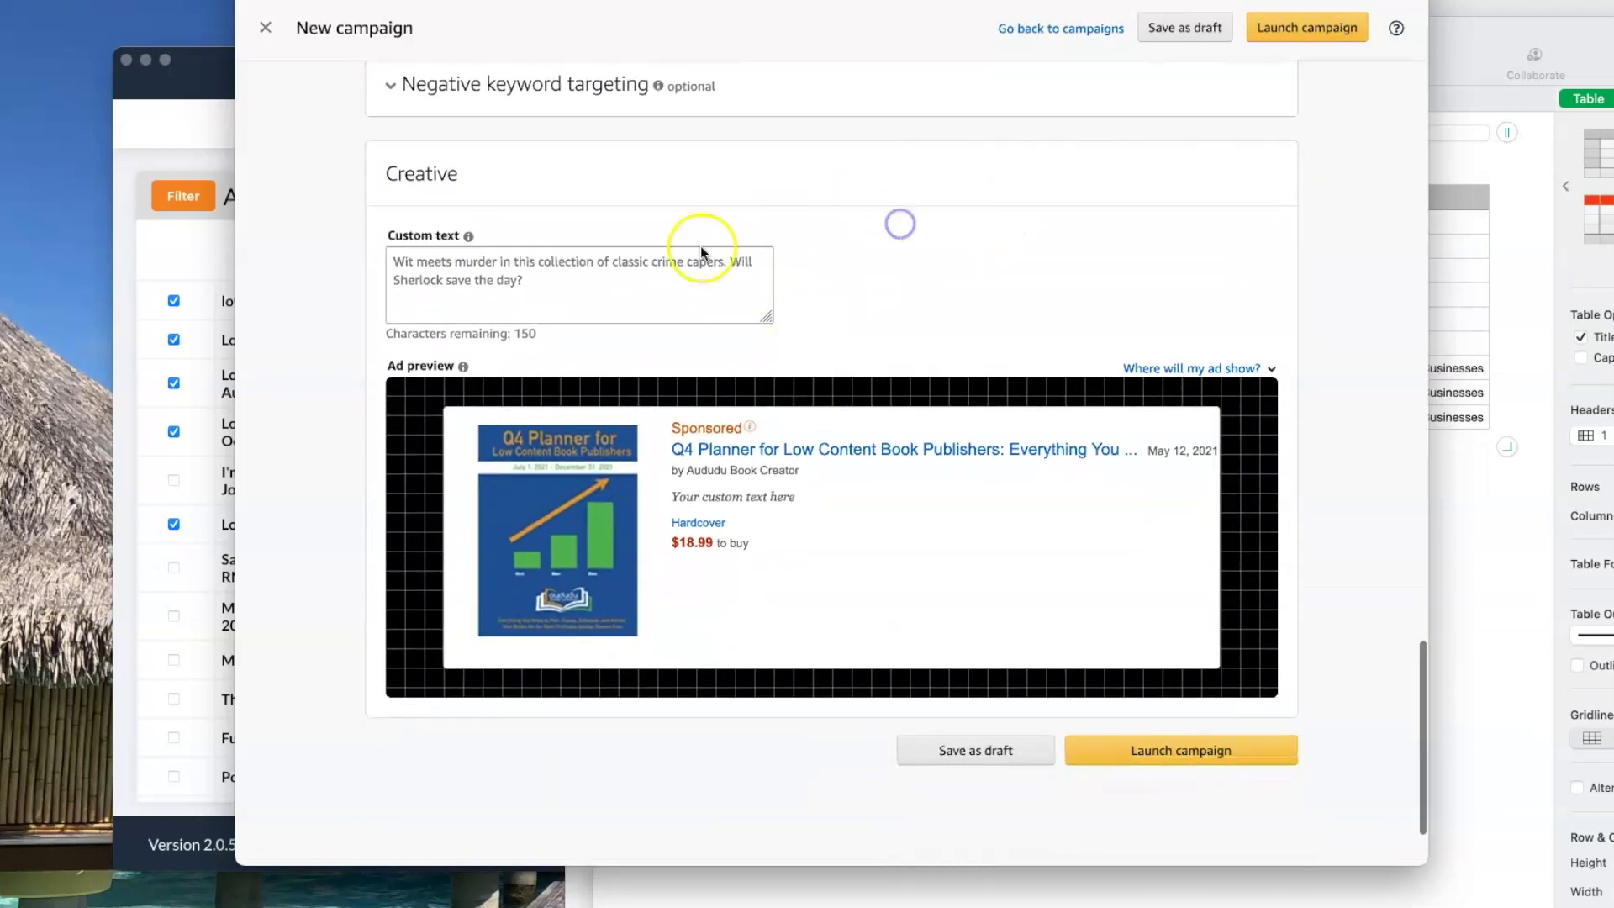
click(427, 263)
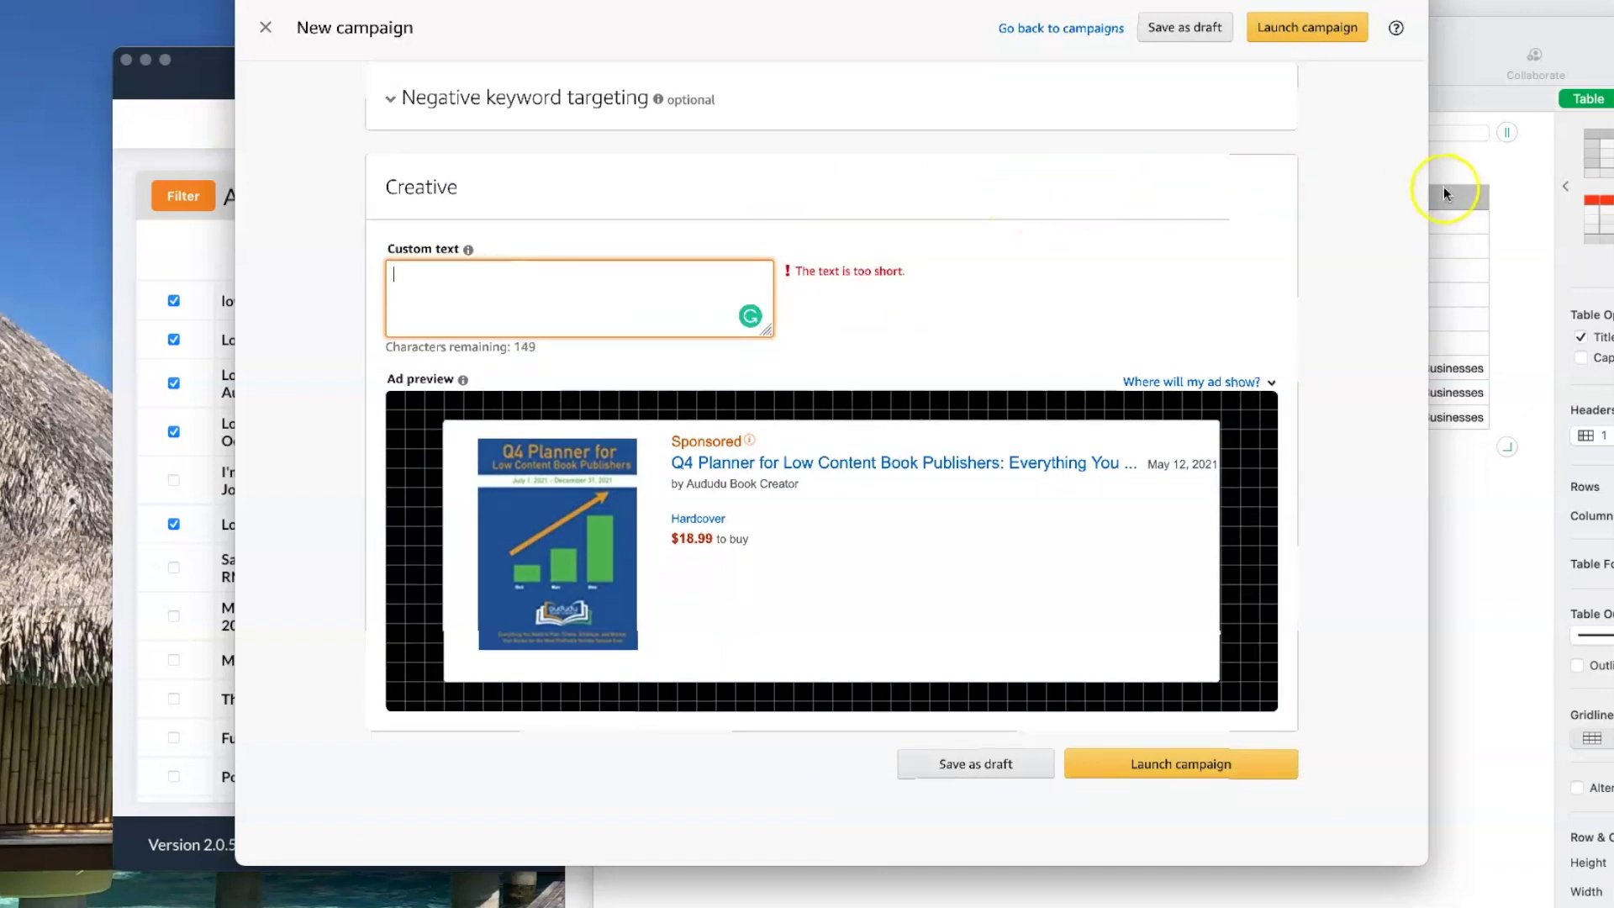
click(439, 283)
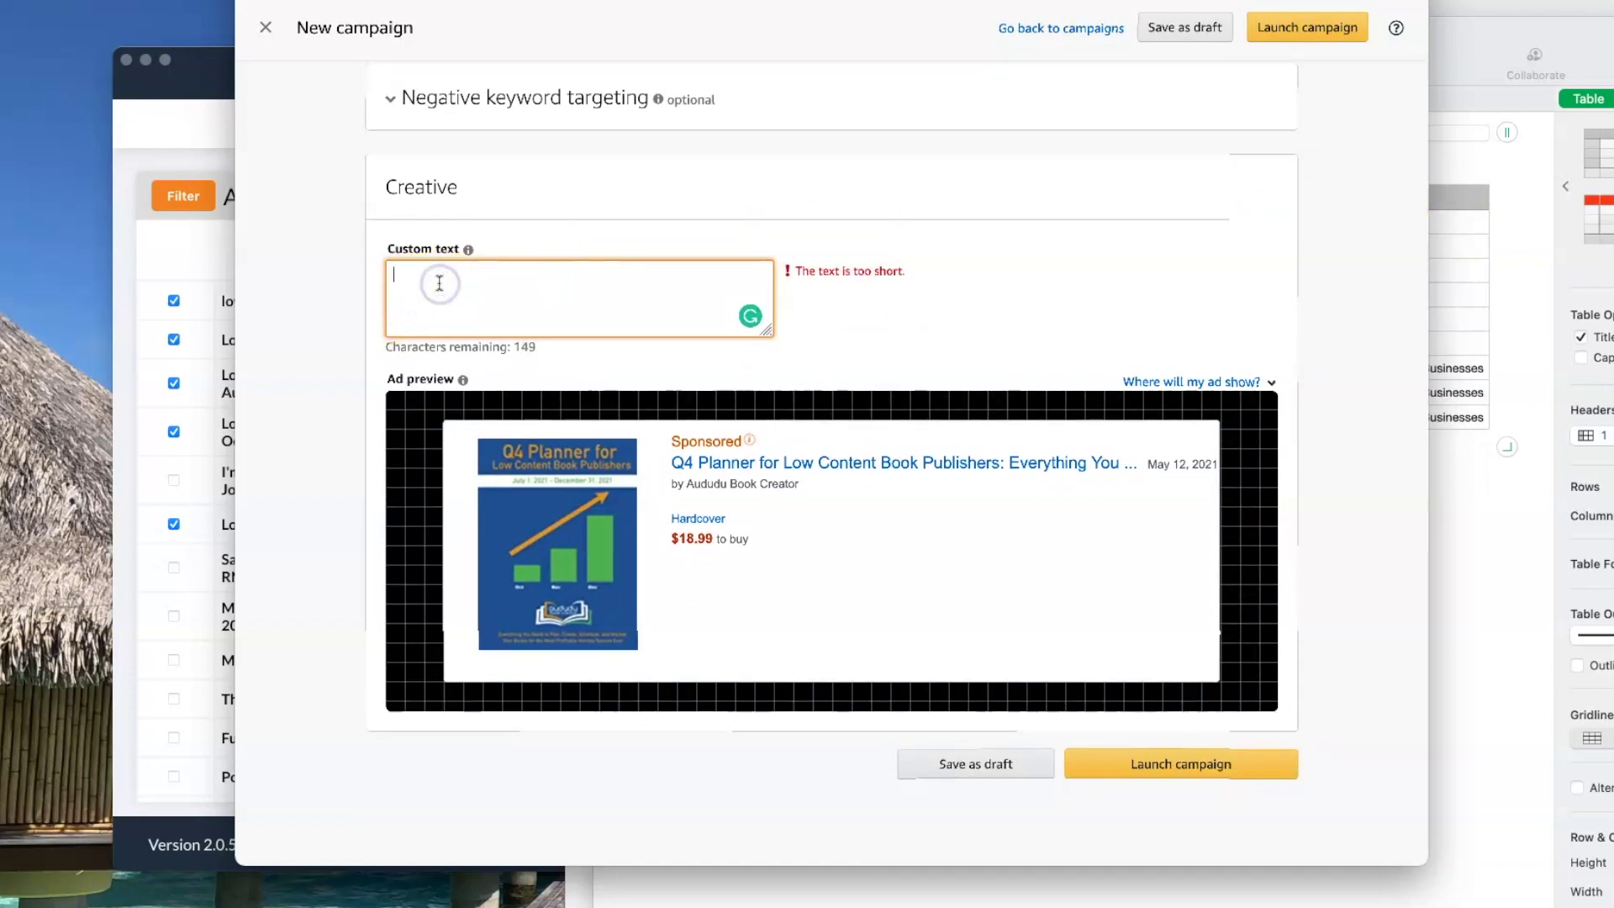
text(Don't just wish for a great Q4, plan for it. This book gives you everything you need to maximize Q4 profits.  Get this book and start planning now!)
click(1011, 274)
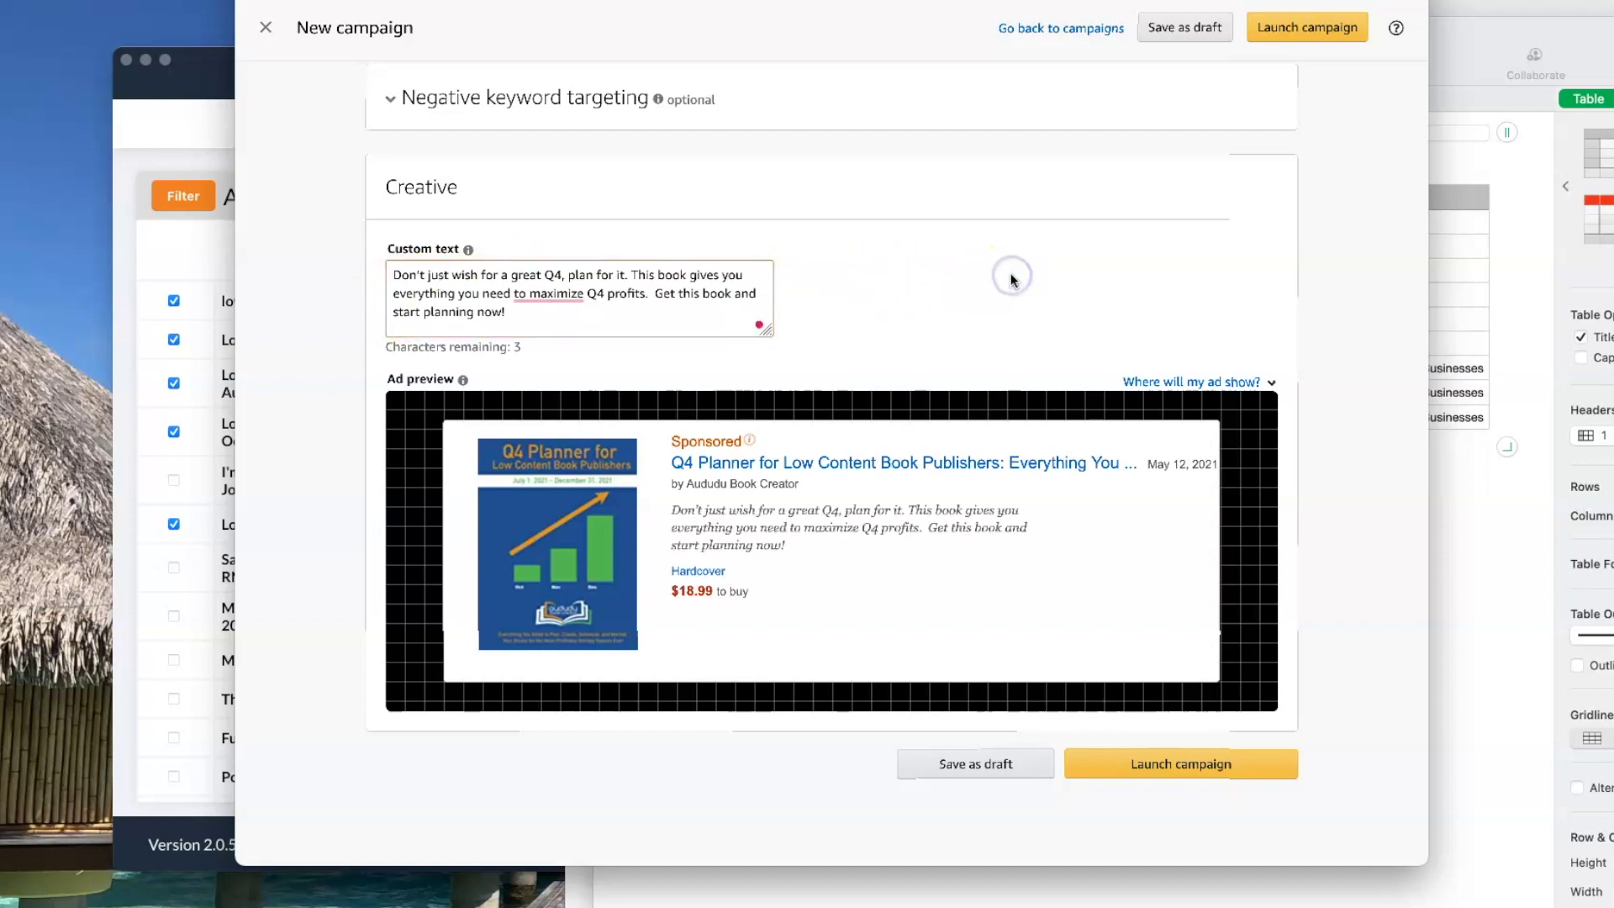
Review the custom ad copy "Don't just wish for a great Q4, plan for it…" against the preview
click(529, 294)
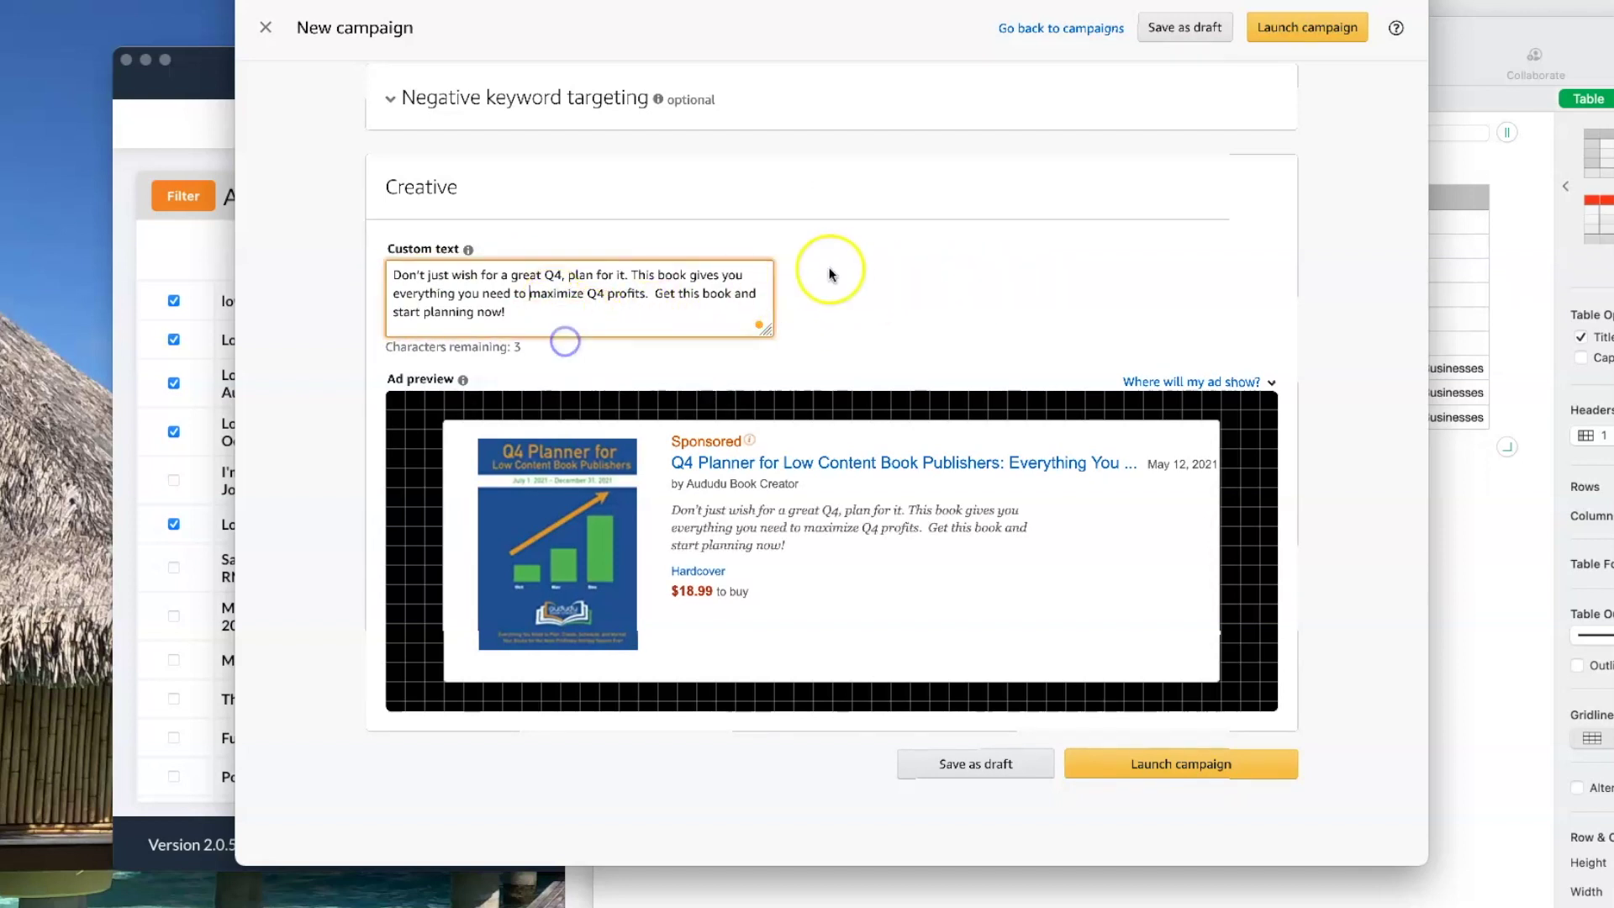
click(843, 266)
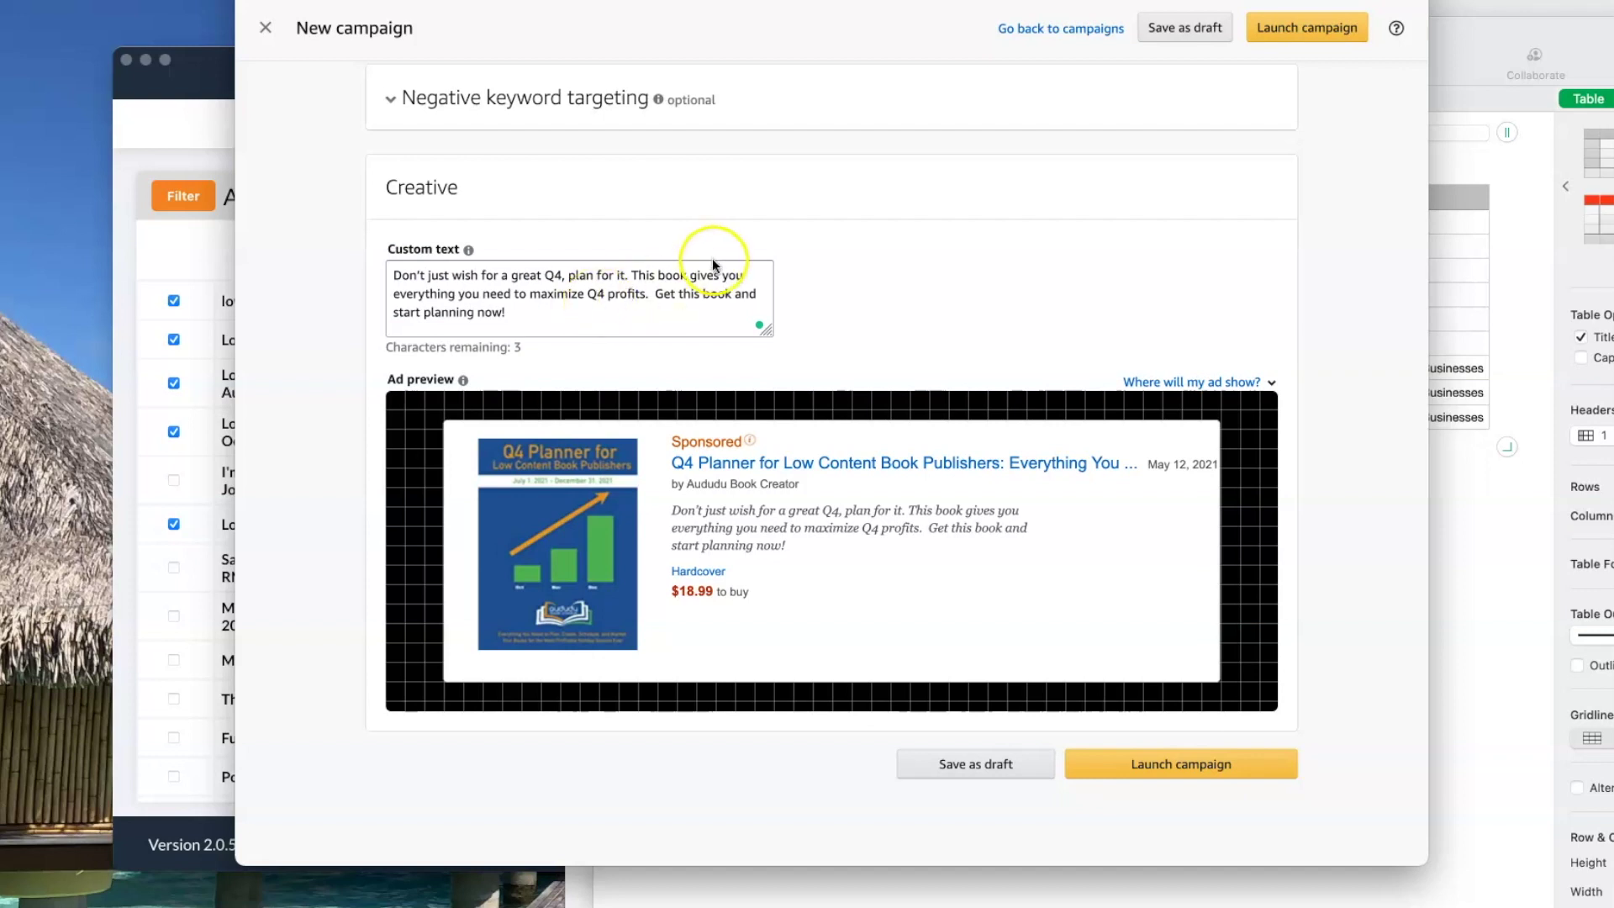
click(734, 274)
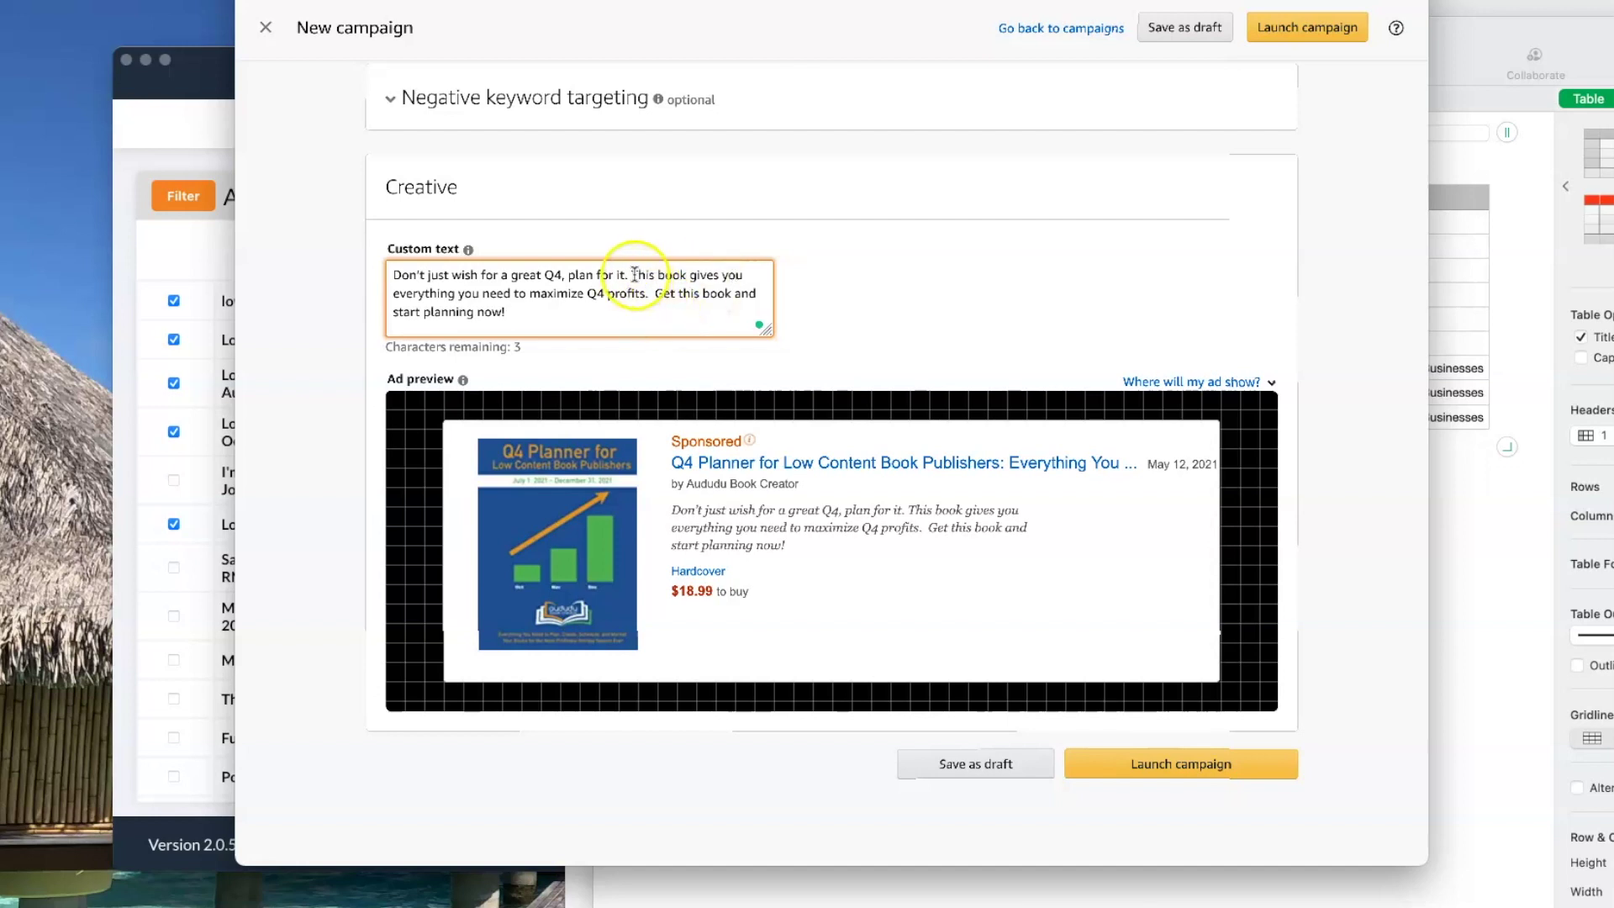
mouse_move(646, 292)
mouse_down()
mouse_move(636, 281)
mouse_move(667, 312)
mouse_up()
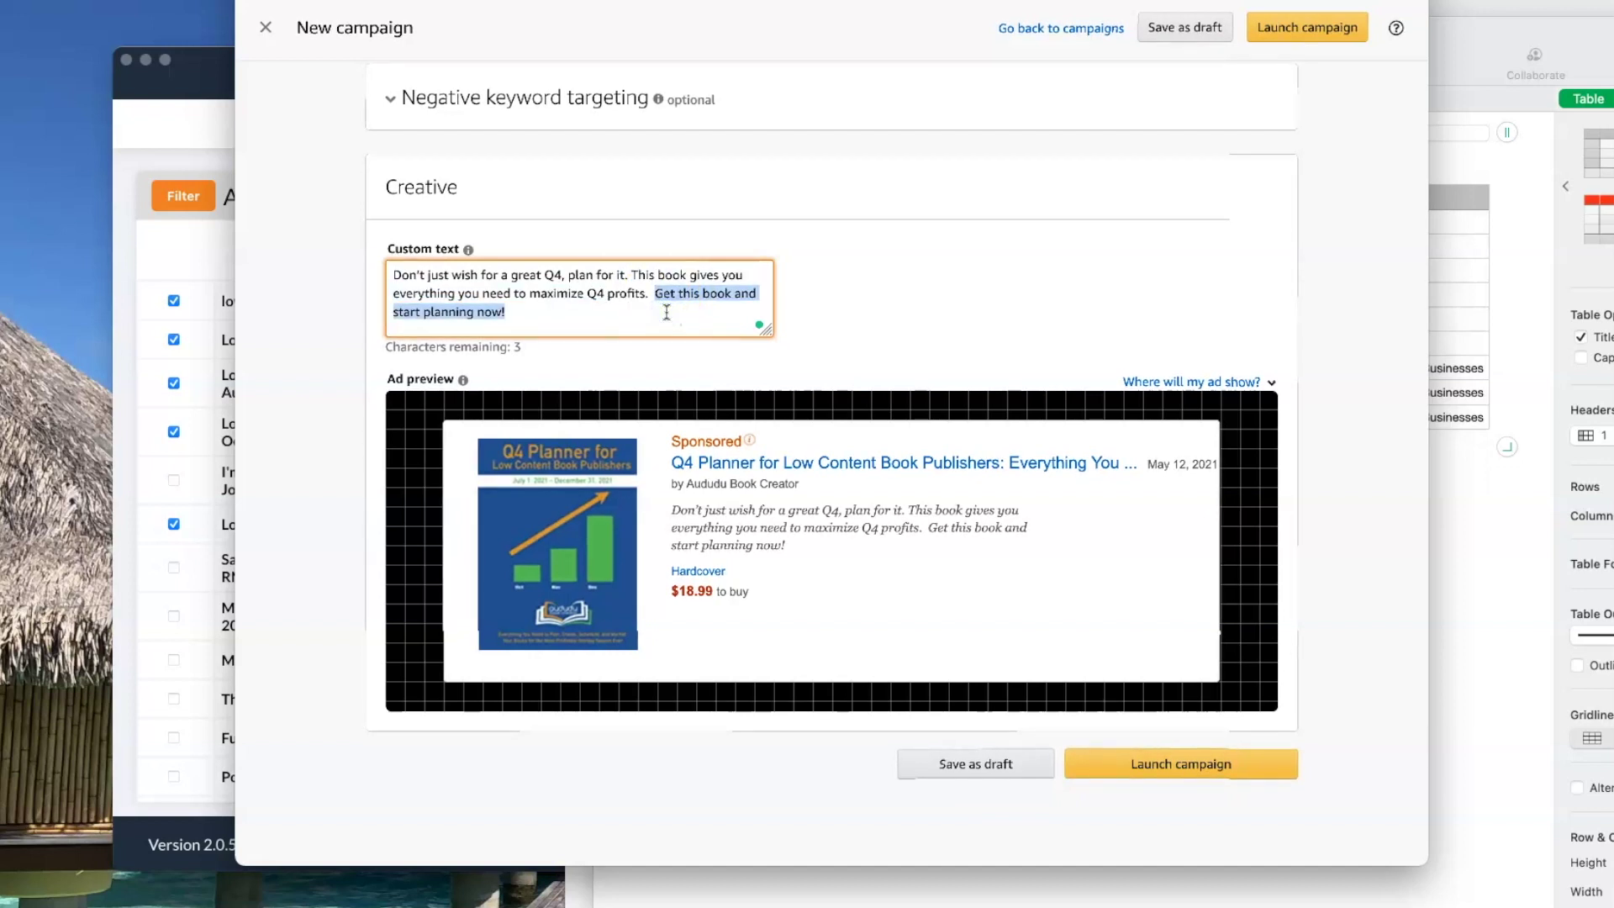
click(865, 281)
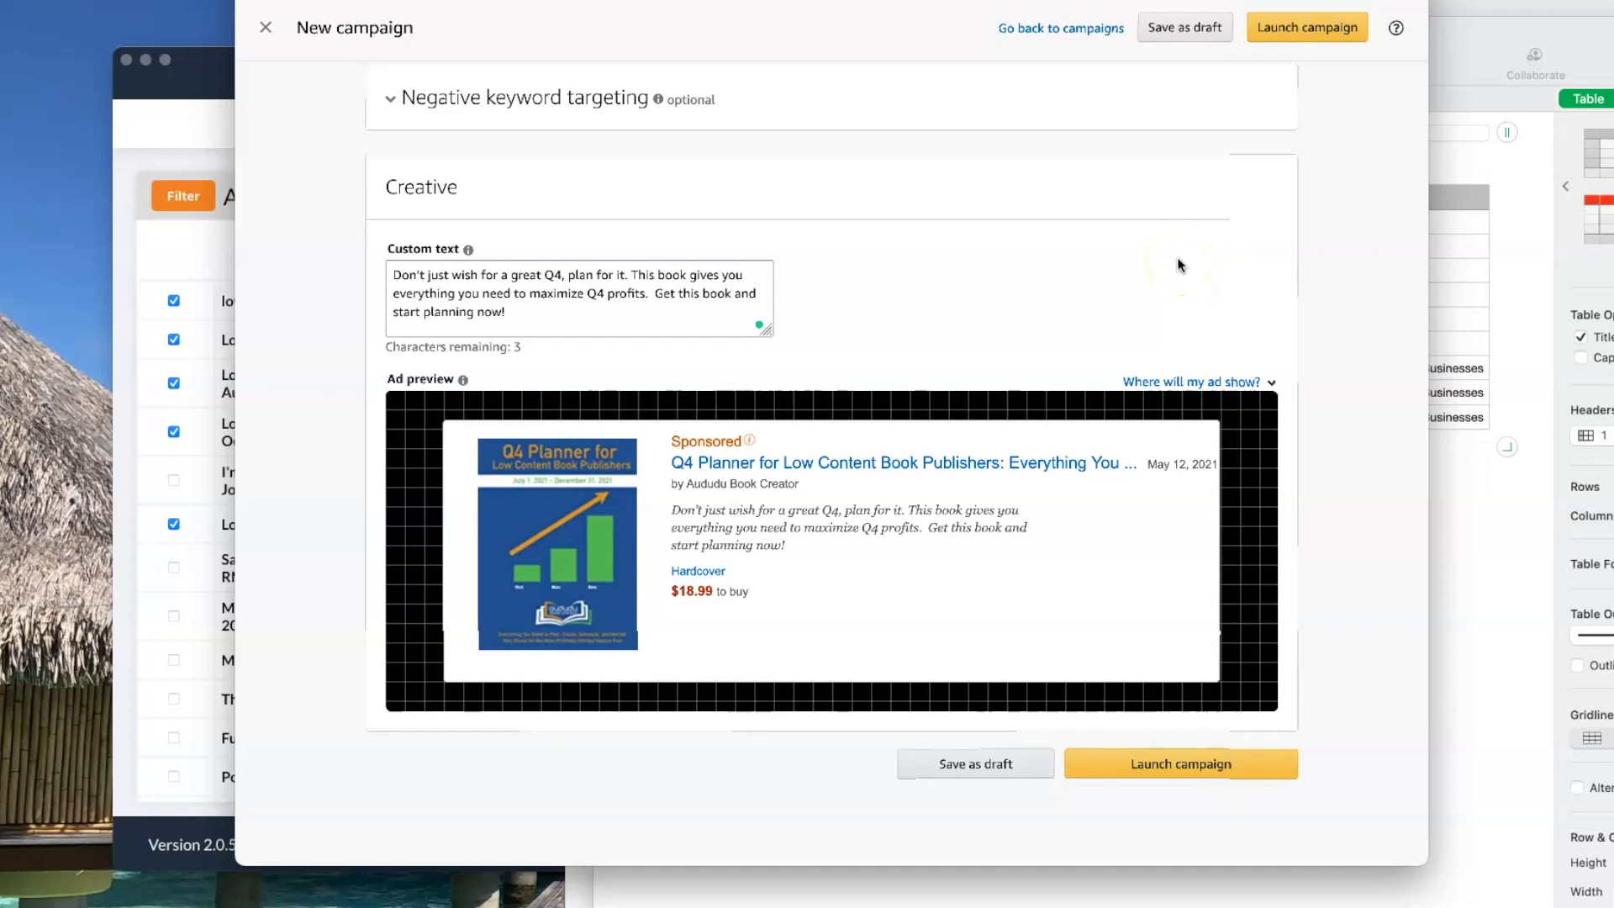
Launch the Q4 Planner campaign from the bottom of the completed form
scroll(901, 558, down, 2)
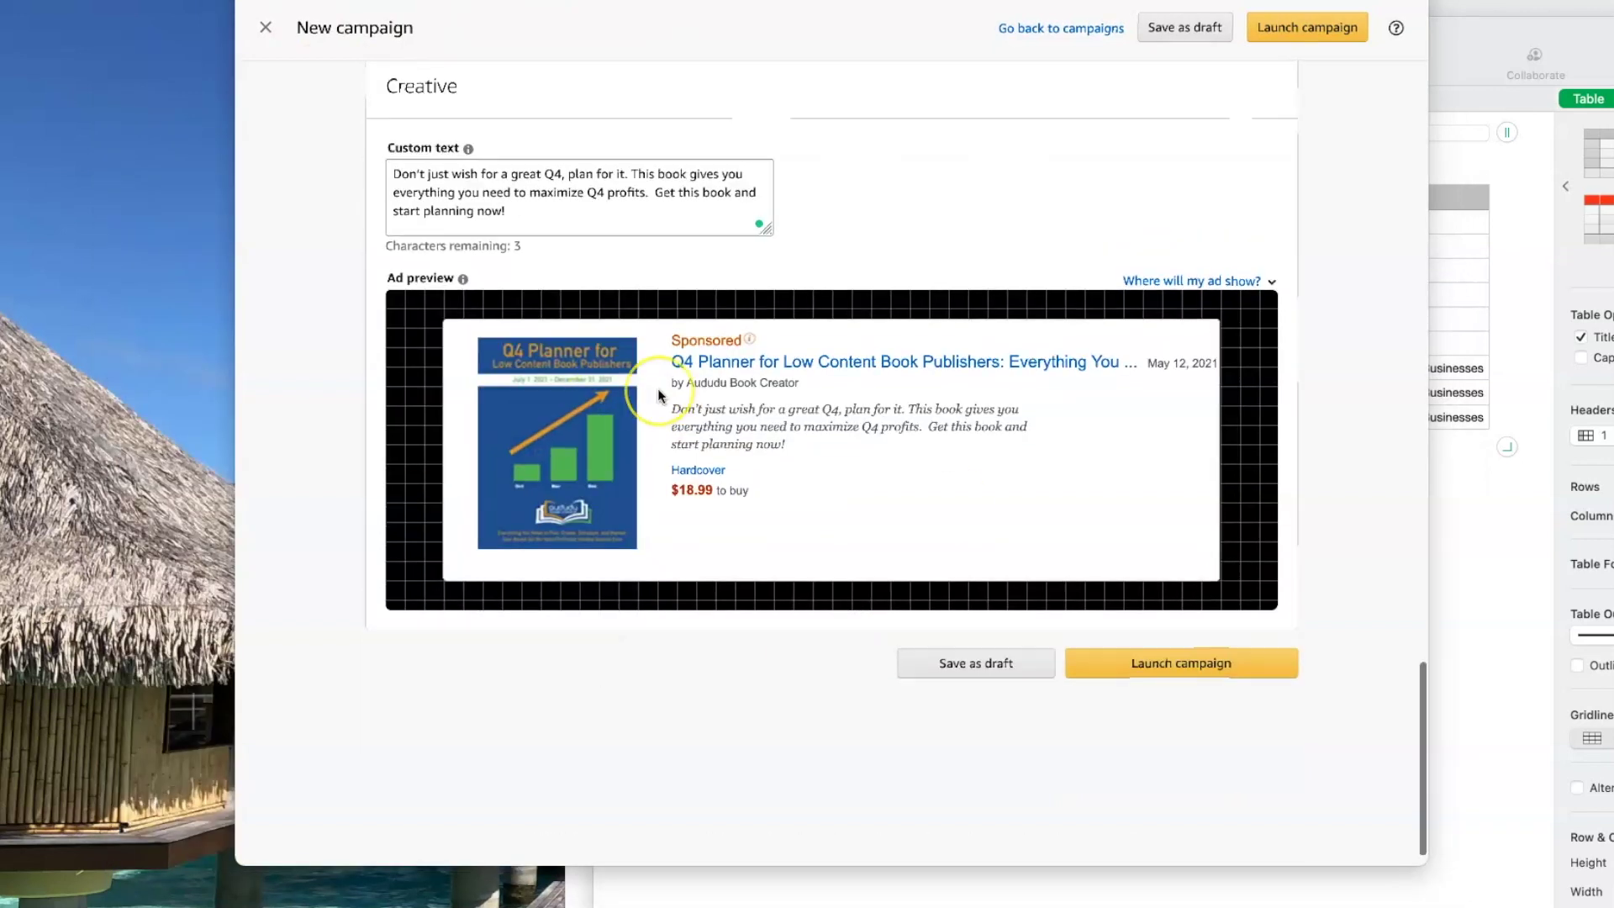
scroll(657, 388, up, 15)
scroll(657, 388, down, 15)
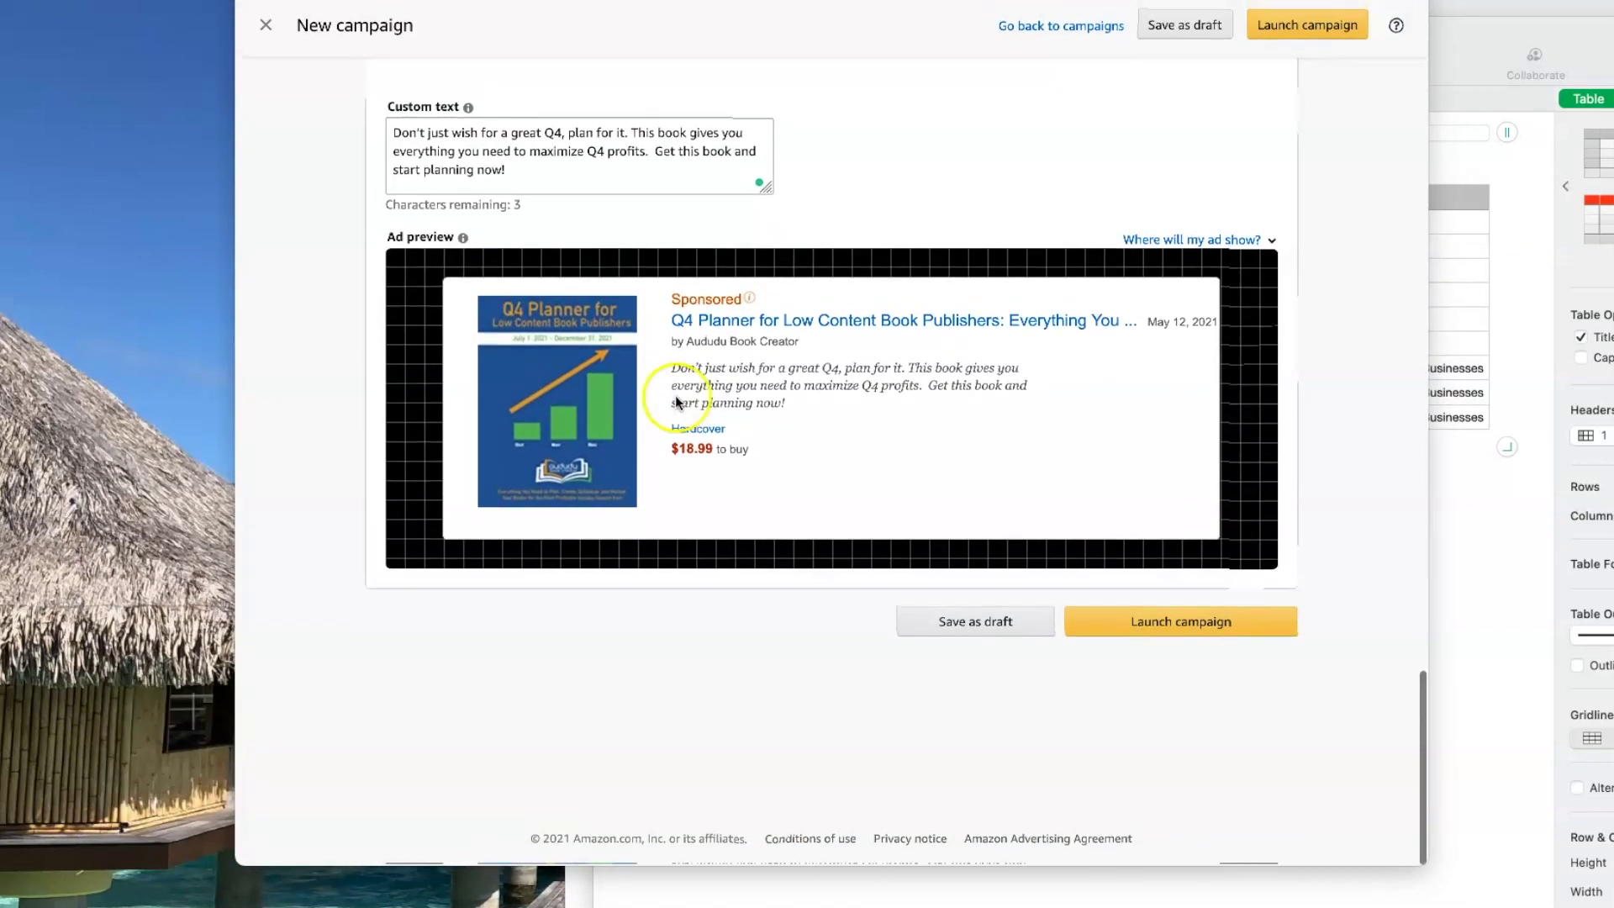
click(1198, 624)
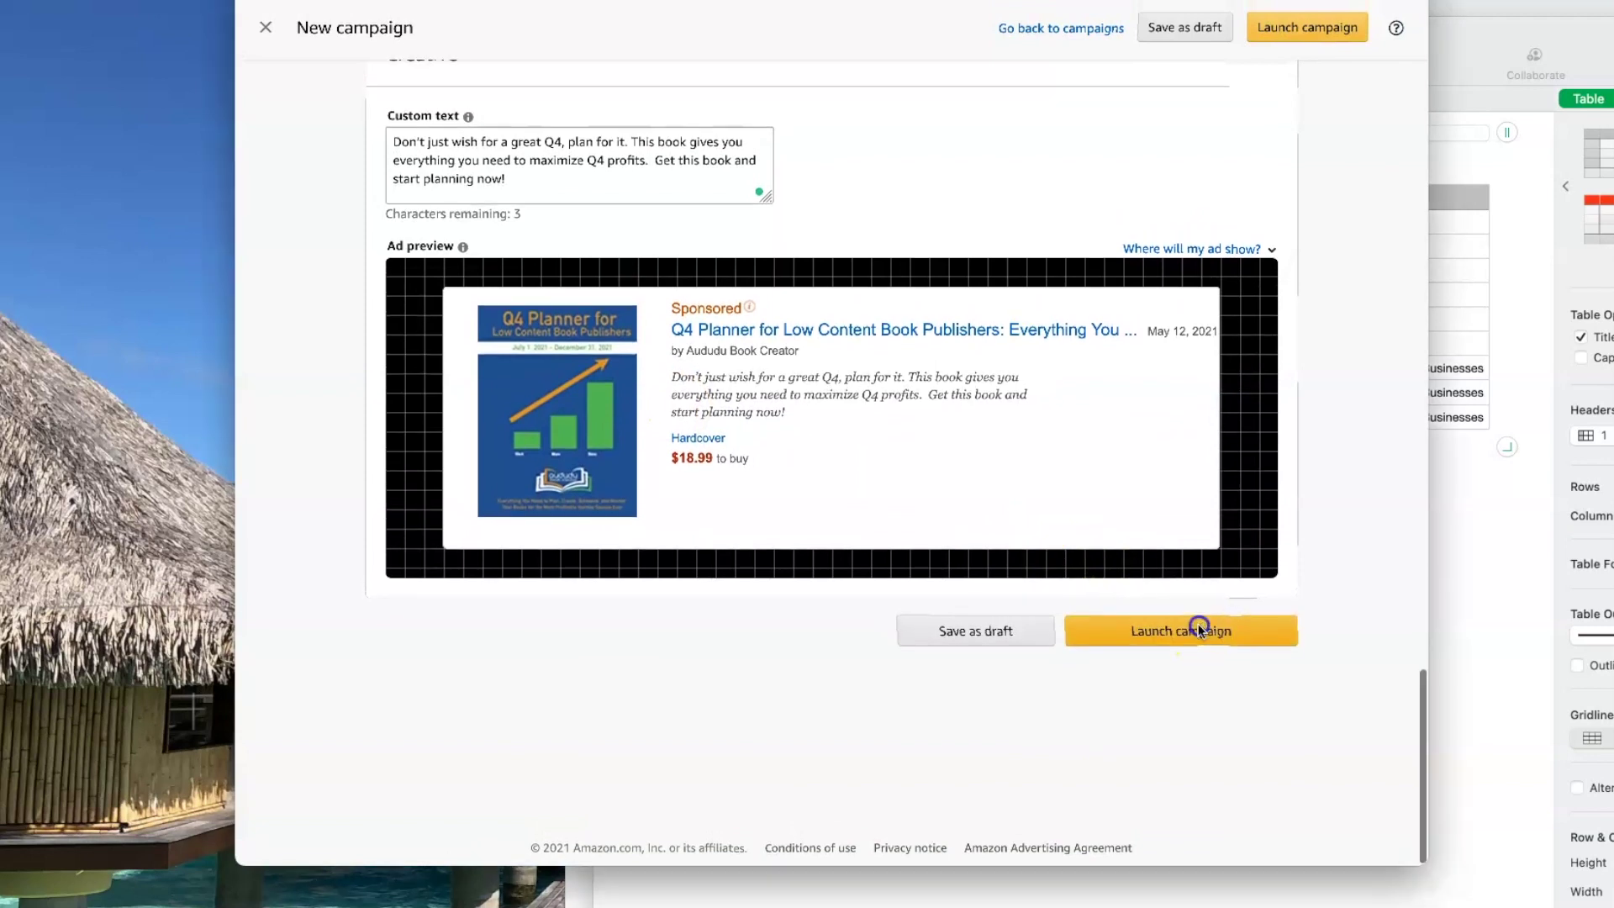